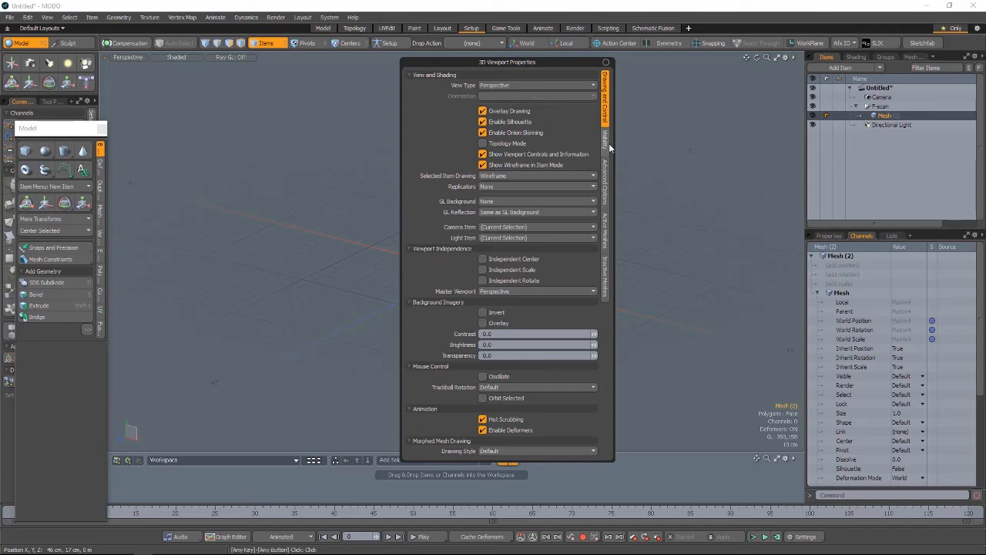
Step: Set the 3D viewport's shading style to Default and switch to polygon selection for the scanned mesh
left_click(605, 143)
left_click(177, 57)
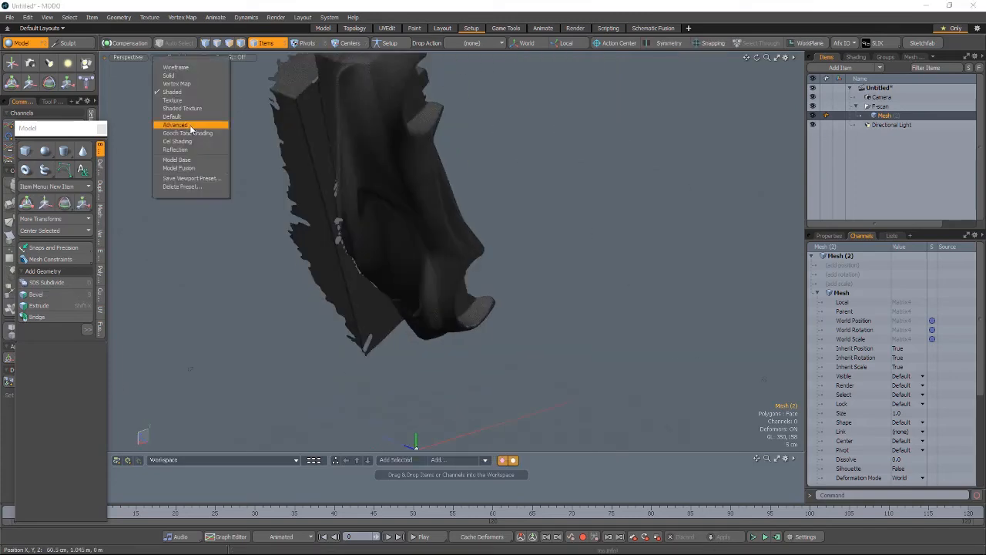
left_click(187, 125)
left_click(230, 44)
left_click_drag(347, 208, 471, 251, "alt")
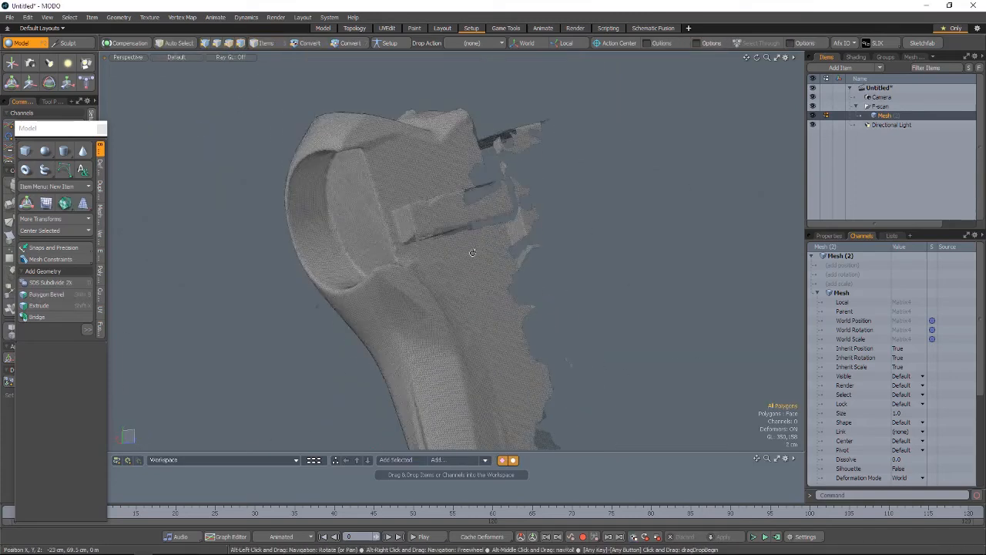
scroll(462, 247, "up", 5)
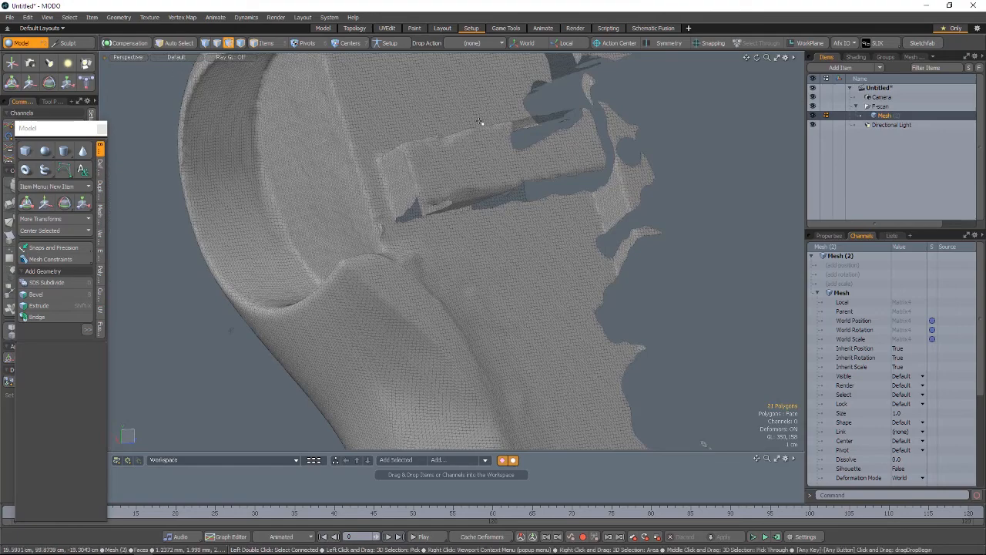
Step: Select polygons on the flat tab beside the mesh's upper recess, moving the floating Model palette out of the way
left_click_drag(482, 125, 507, 130, "alt")
left_click(506, 130)
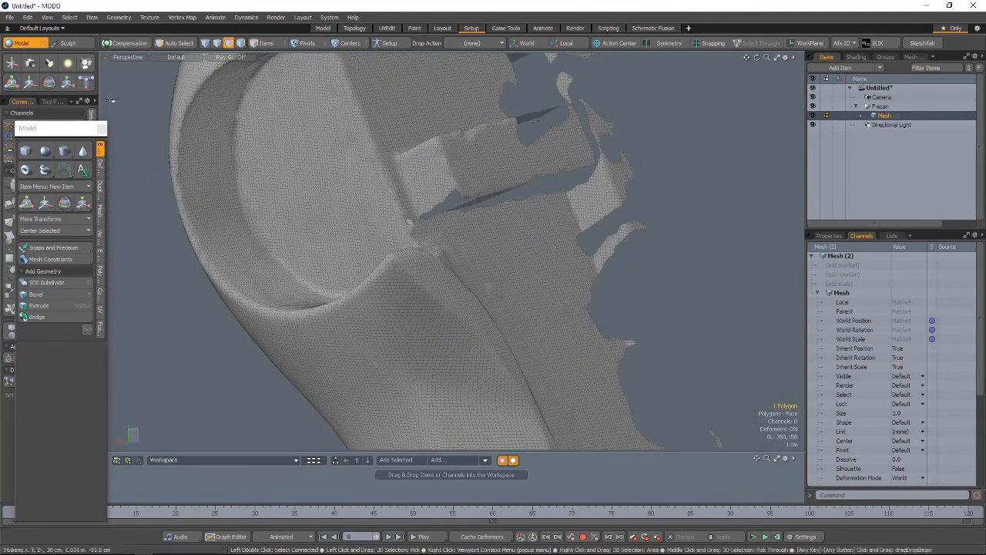
left_click_drag(70, 128, 54, 107)
left_click_drag(484, 158, 713, 130)
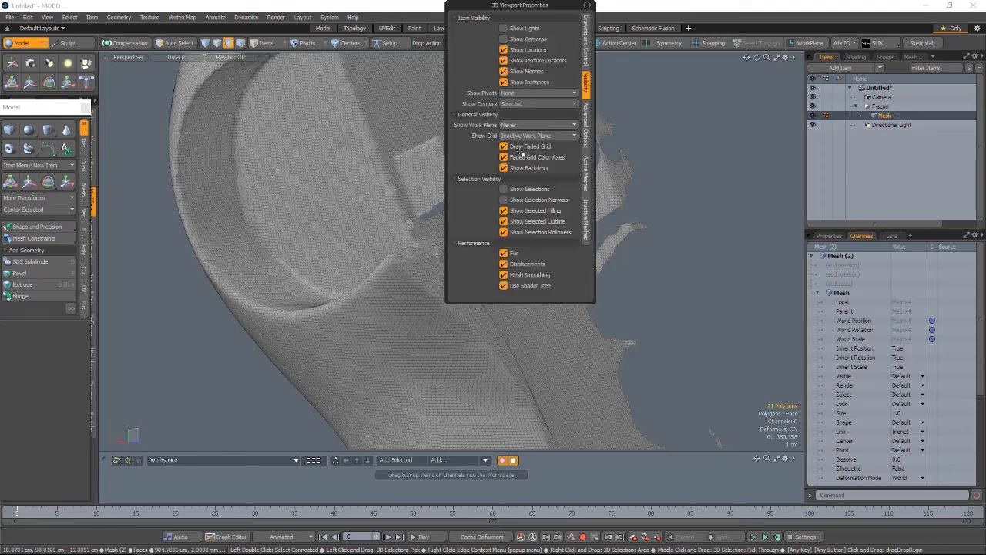
Step: Enable Show Selections in the viewport's visibility options and expand the polygon selection on the upper flat tab
key("o")
key("shift+Up")
key("shift+Up")
key("shift+Up")
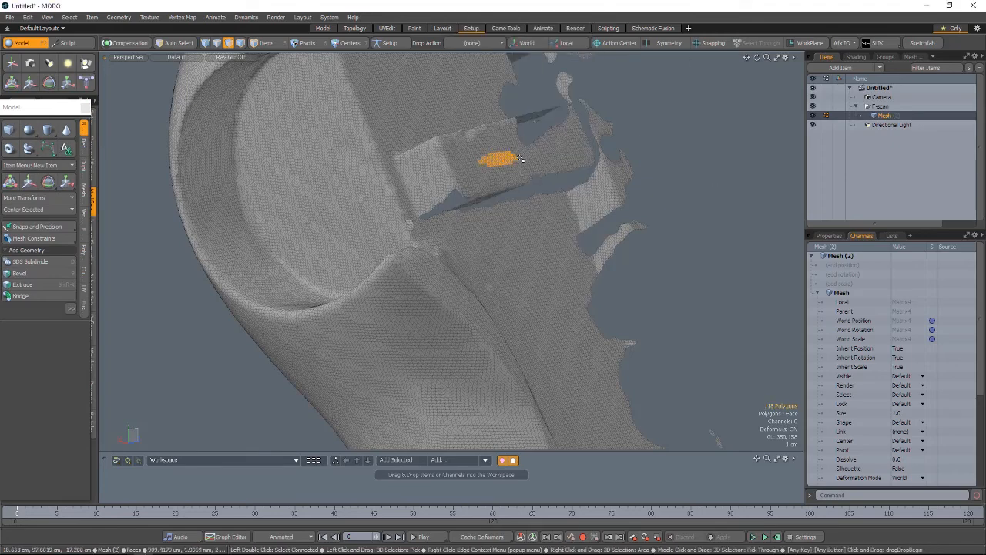
Step: Add polygons on the lower flat tab and expand the selection on both tabs
scroll(515, 160, "down", 4)
left_click_drag(515, 160, 462, 165, "alt")
scroll(590, 308, "up", 2)
key("shift+Up")
scroll(523, 216, "down", 3)
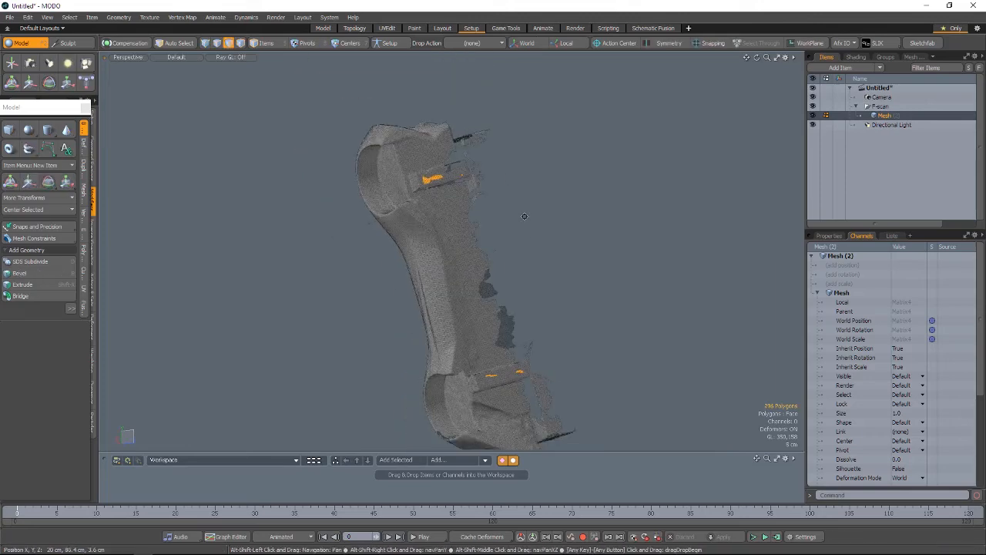
Step: Align the work plane to the selected polygons
left_click(806, 44)
left_click(802, 64)
left_click_drag(385, 311, 551, 205, "alt")
Step: Set Show Work Plane to Active in the 3D viewport's visibility options and adjust its grid display
key("o")
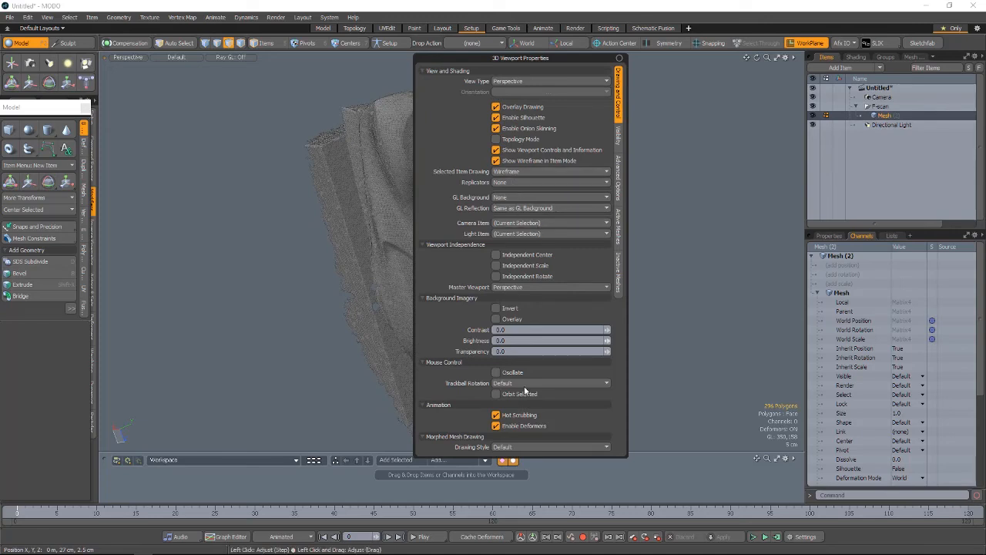
left_click(551, 383)
left_click(514, 372)
left_click(618, 136)
left_click(557, 178)
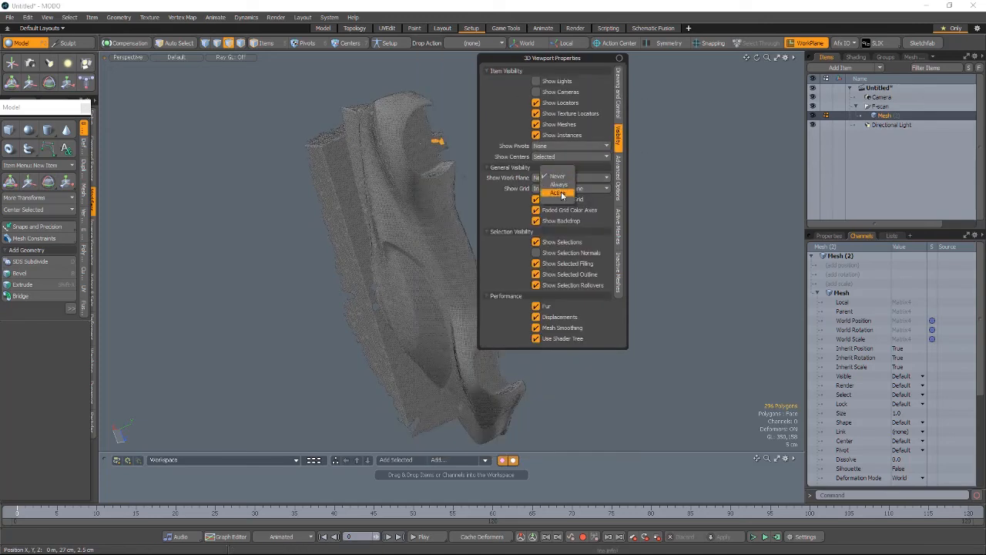
left_click(563, 189)
left_click(558, 190)
left_click(559, 190)
left_click(559, 189)
left_click(555, 181)
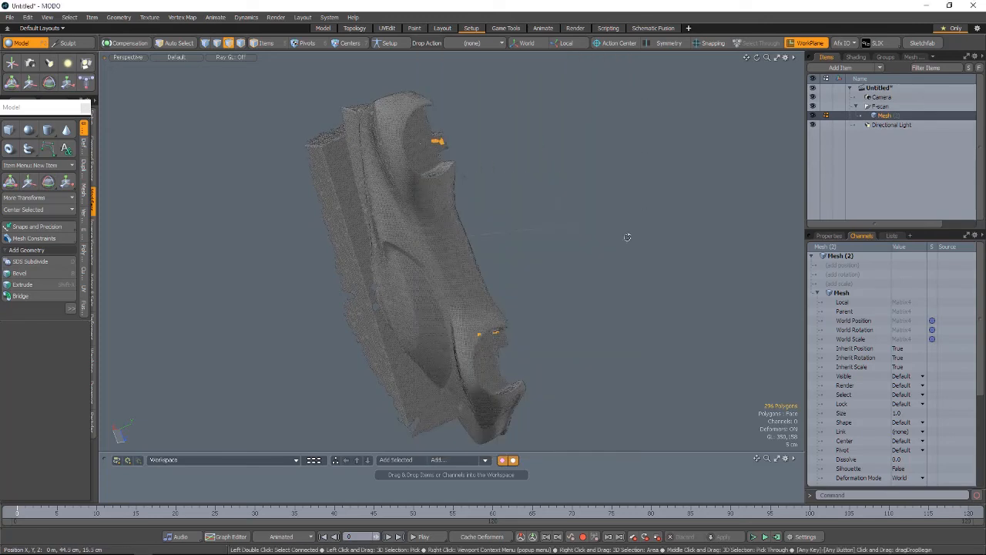
Step: Select the mesh item's center and move it to the work plane position
scroll(534, 232, "up", 3)
key("6")
scroll(460, 160, "down", 10)
left_click_drag(631, 335, 561, 335, "alt+shift")
left_click(561, 335)
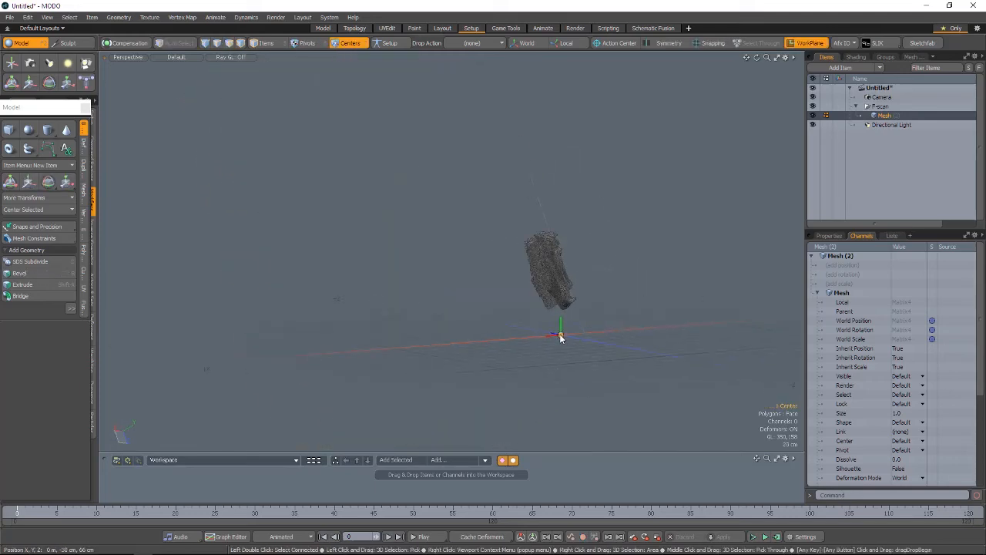
left_click_drag(44, 108, 209, 235)
left_click(91, 119)
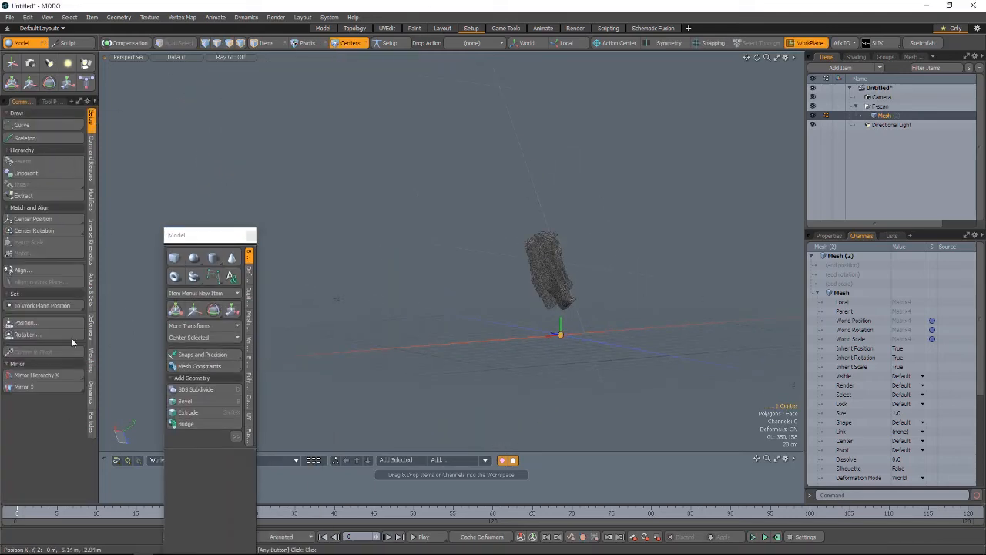
left_click(49, 305)
left_click(44, 305)
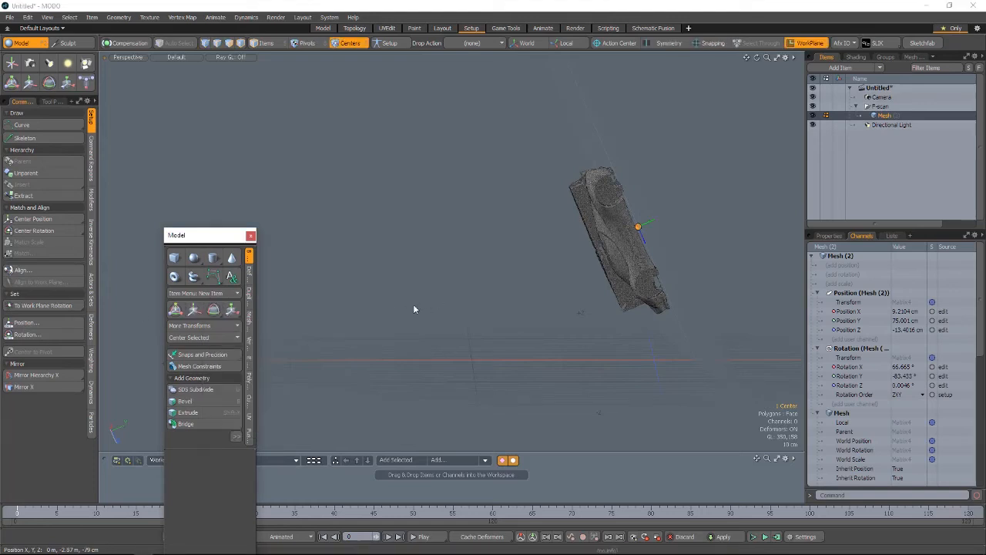
Step: Rotate the mesh's center 180° about the Z axis in Local mode
left_click(44, 333)
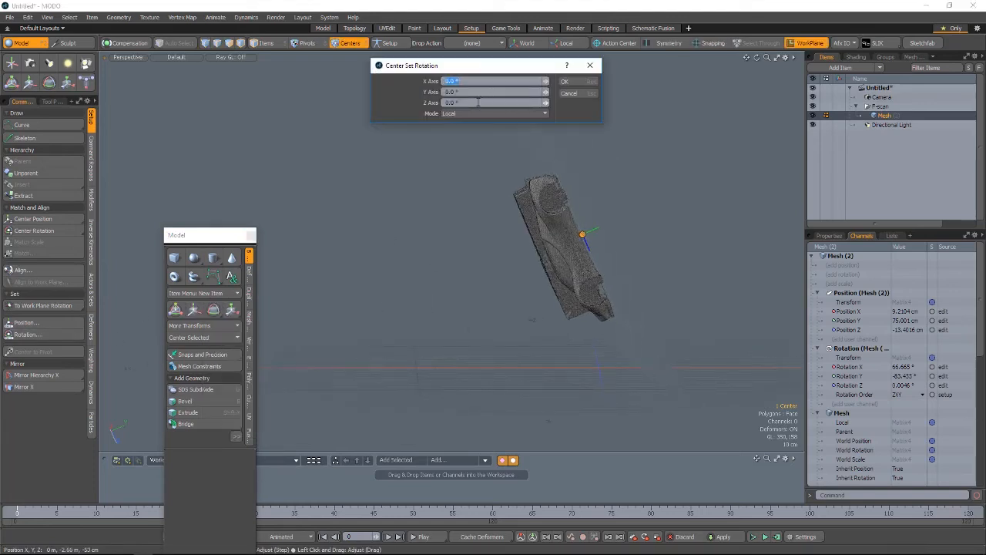
type("180")
key("Return")
Step: Apply another Local center rotation with the Y axis at -90° and the Z axis at 180°
left_click(43, 334)
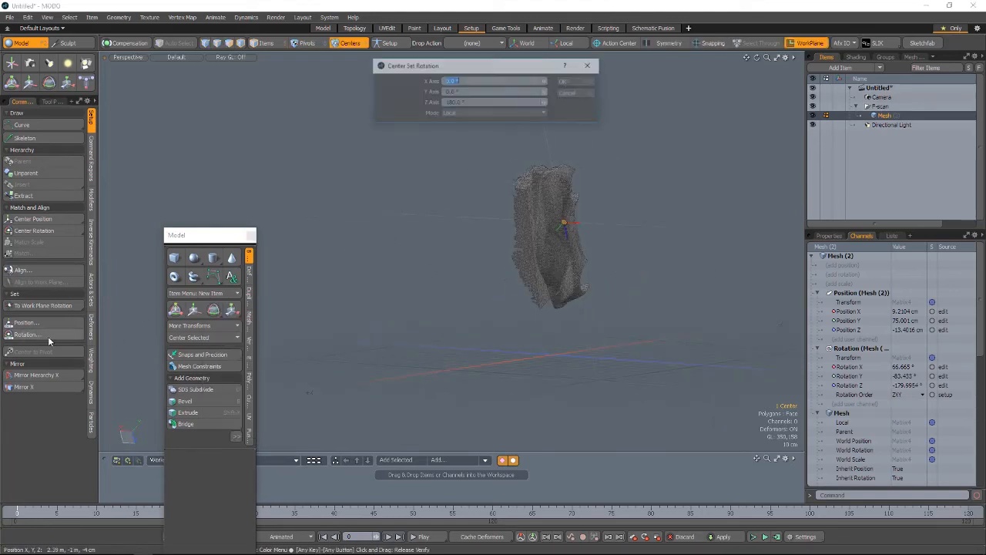
left_click(493, 92)
type("90")
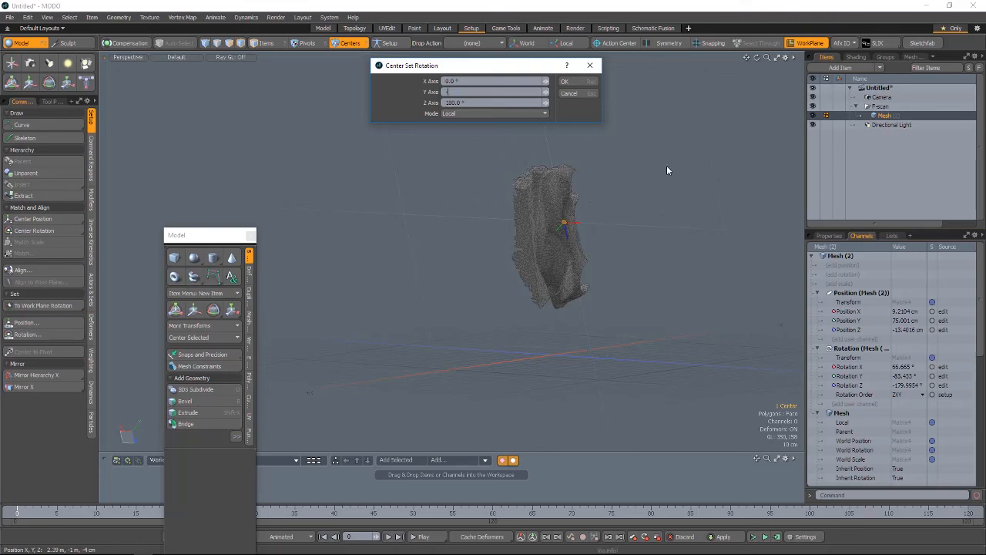
key("Return")
Step: Rotate the center locally by 180° on both Y and Z, and apply one more rotation with Y at 180°
left_click(44, 334)
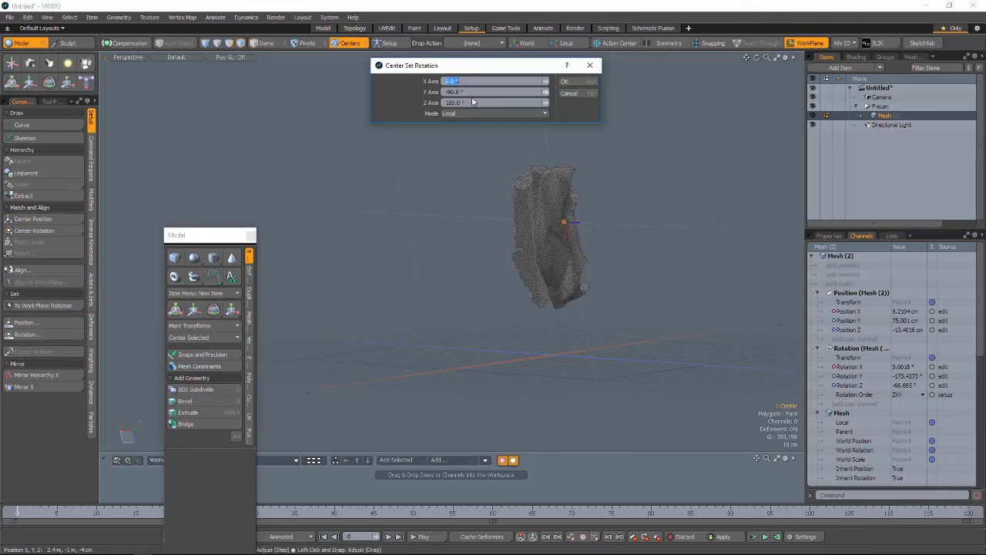
type("180")
key("Return")
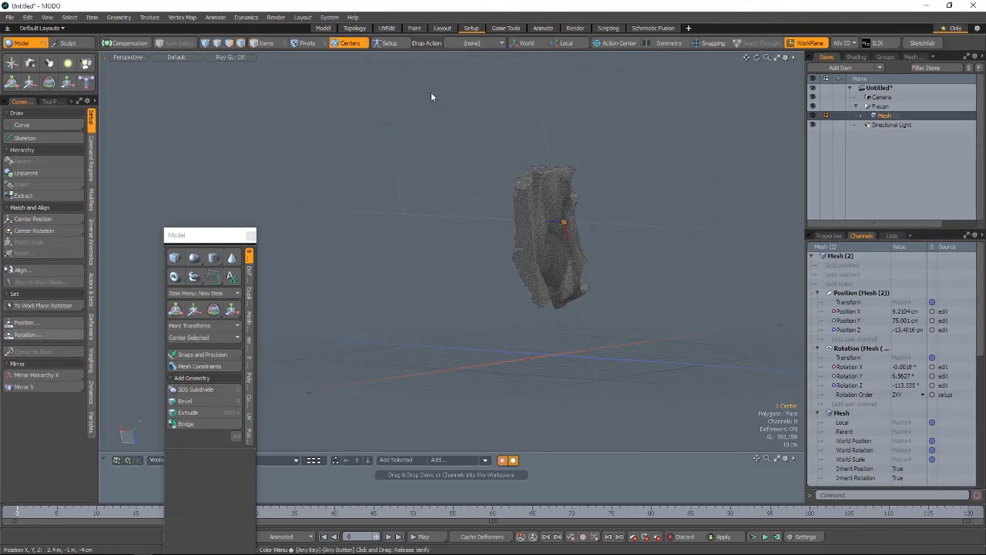
left_click(44, 335)
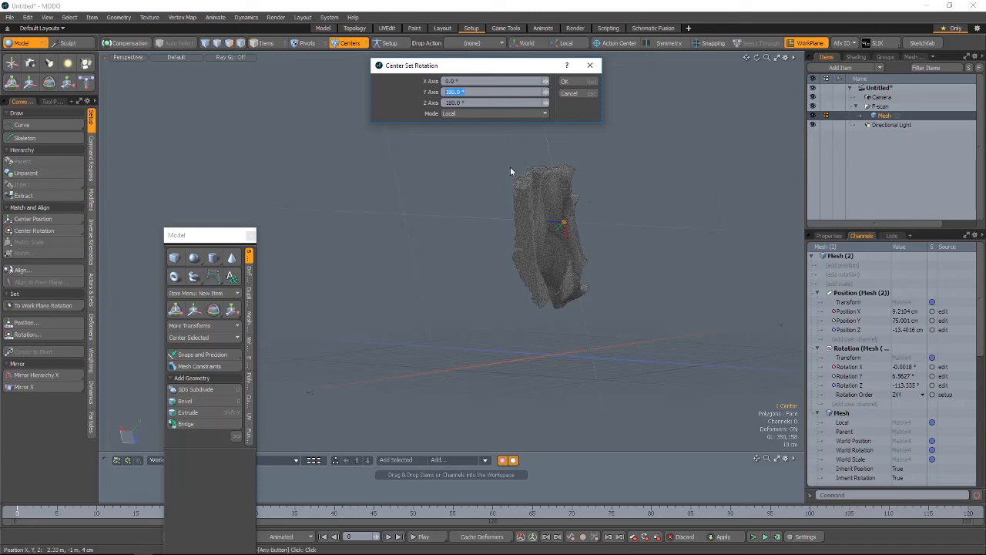
left_click(566, 81)
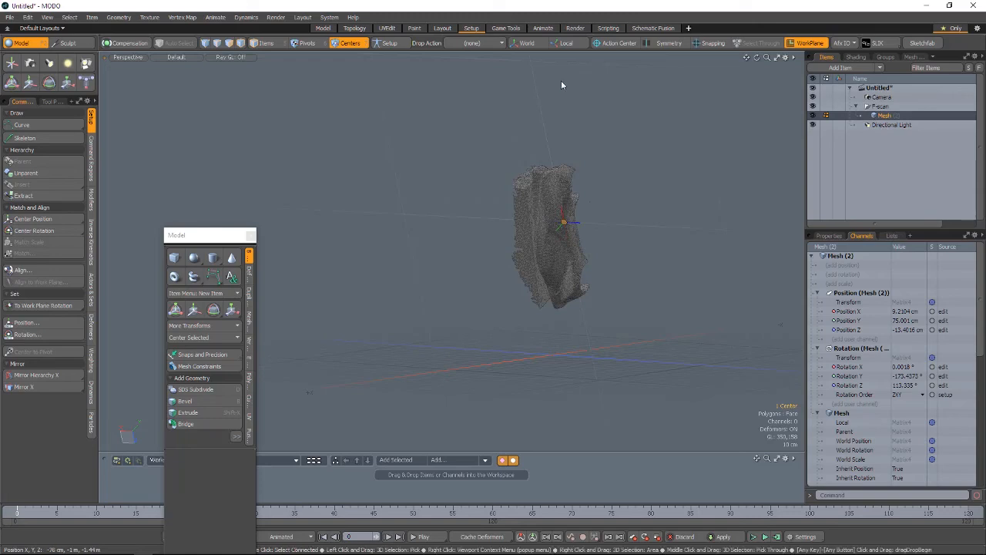
Step: Reset the work plane to its default orientation
left_click(801, 45)
left_click(793, 57)
left_click_drag(693, 170, 840, 254, "alt")
Step: Switch to item mode and reset all transforms of the mesh so its position and rotation are zero
left_click(830, 235)
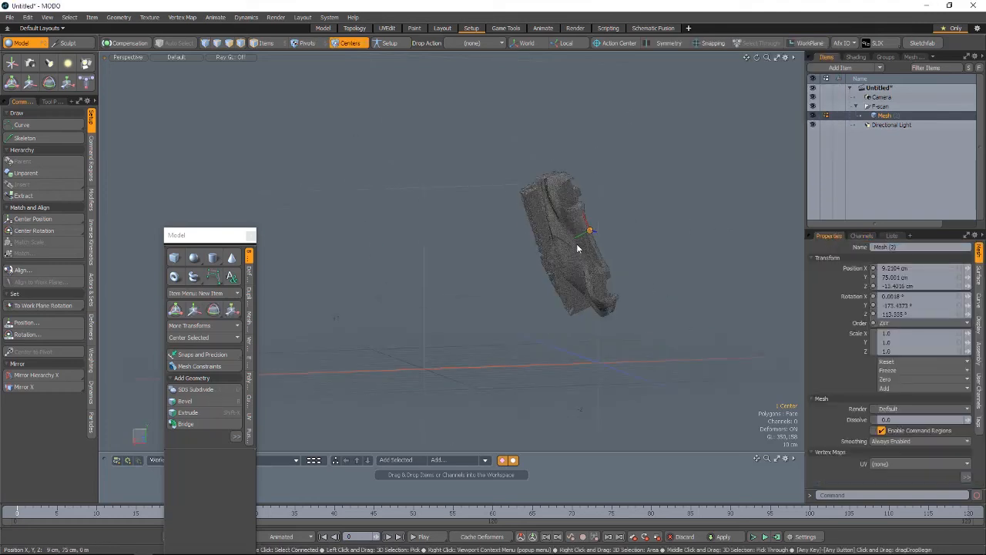
left_click(347, 43)
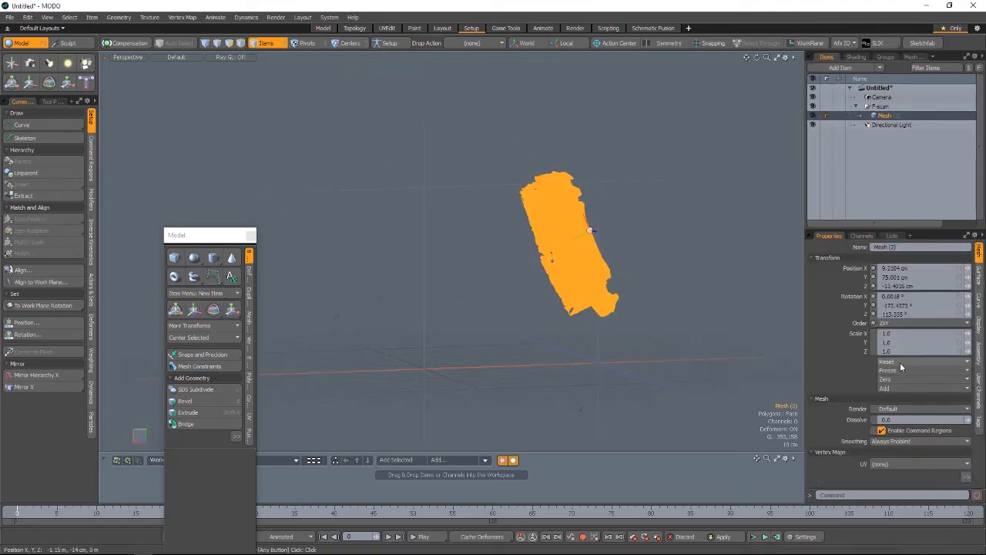
left_click(900, 362)
left_click(895, 407)
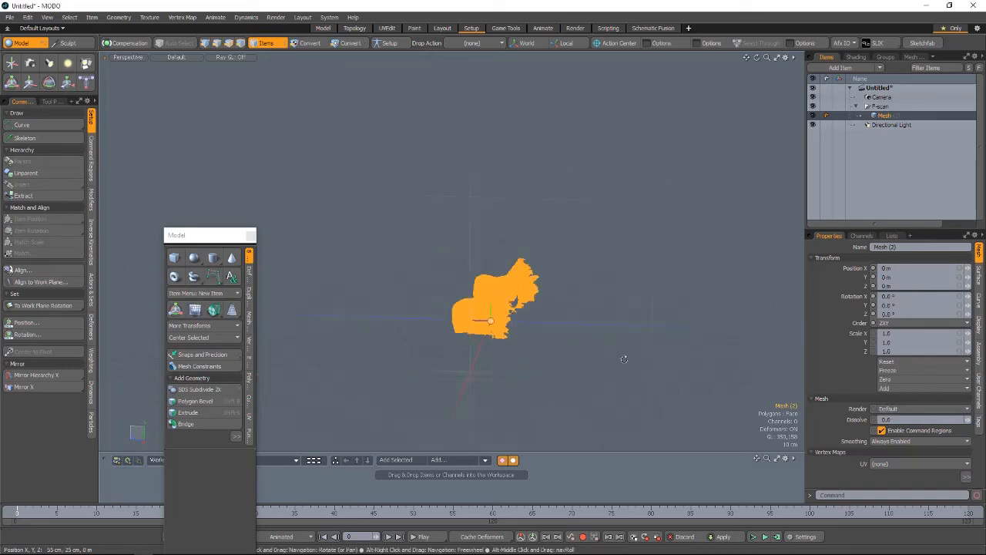
Step: Switch the viewport to the Left view and deselect the mesh to examine its alignment with the ground axis
scroll(545, 303, "up", 6)
left_click_drag(544, 303, 486, 309, "alt")
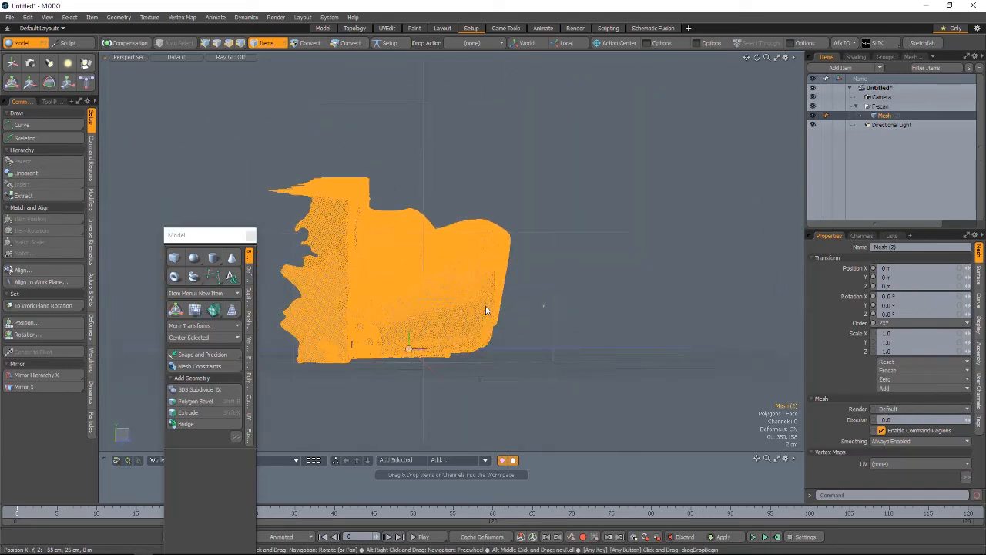
key("ctrl+space")
left_click(442, 308)
scroll(486, 319, "up", 2)
key("ctrl+space")
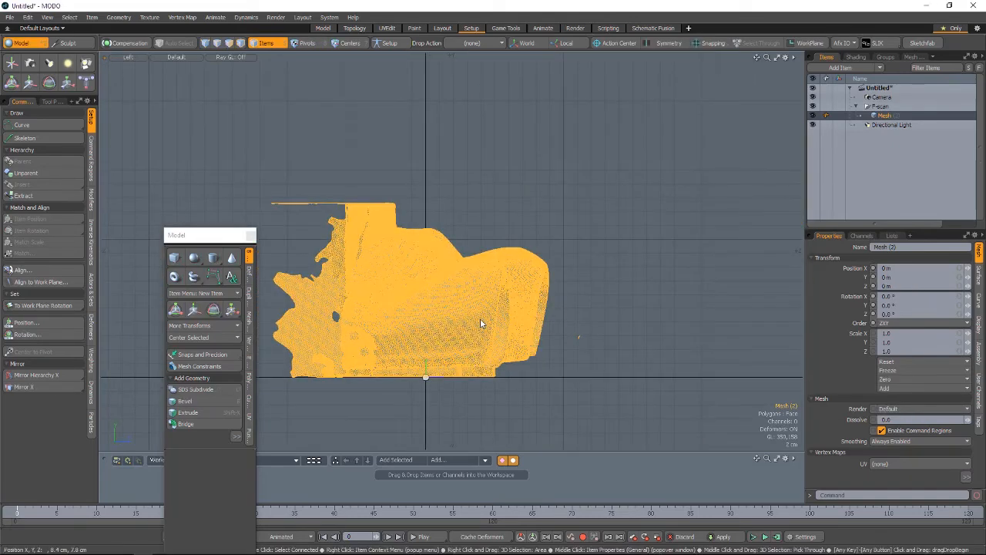
left_click(562, 154)
key("0")
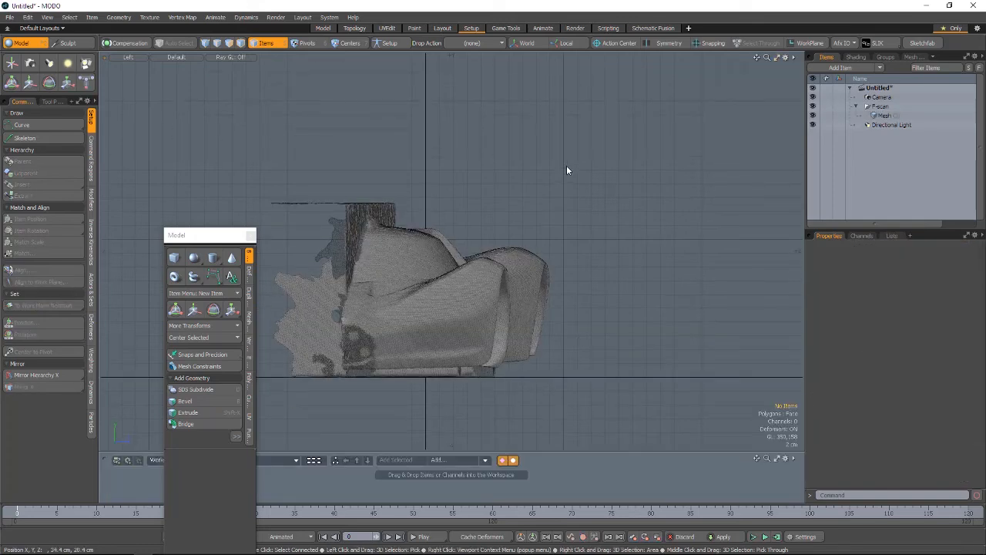
Step: Switch to the Model layout with four viewports and move the floating palette out of the way
left_click(323, 30)
key("0")
left_click_drag(195, 231, 477, 389)
scroll(266, 185, "up", 5)
scroll(278, 208, "up", 3)
scroll(279, 209, "down", 2)
Step: Select the mesh, rotate it to about 6.2° around Y, and move it to about 11 cm on Z
left_click(281, 212)
key("e")
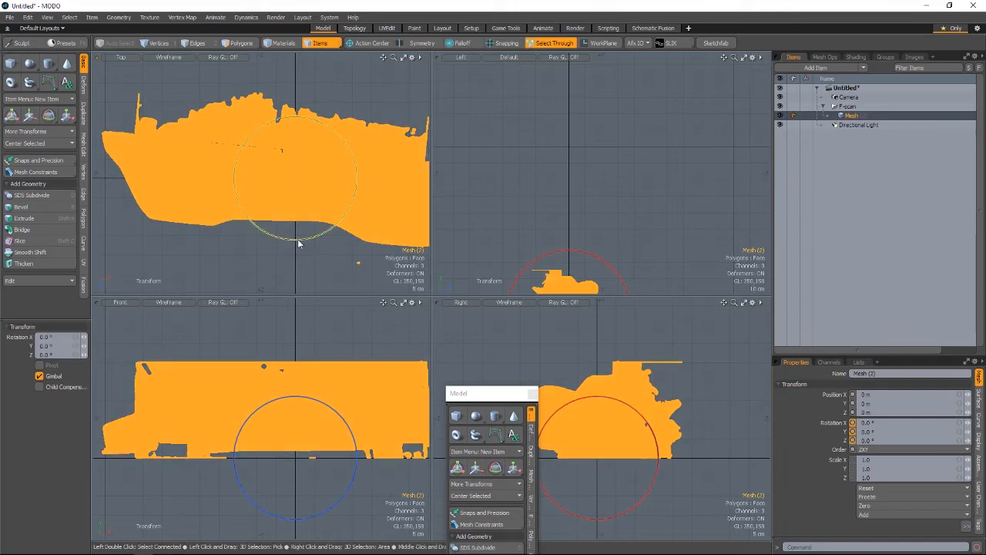
left_click_drag(298, 239, 377, 192)
key("w")
left_click_drag(146, 204, 241, 217, "alt")
left_click_drag(515, 194, 486, 102, "alt")
Step: Change the upper Left viewport to Perspective, the Front viewport to Left, and the Right viewport to Front, fitting the mesh in view
left_click(466, 58)
left_click(470, 78)
left_click(117, 302)
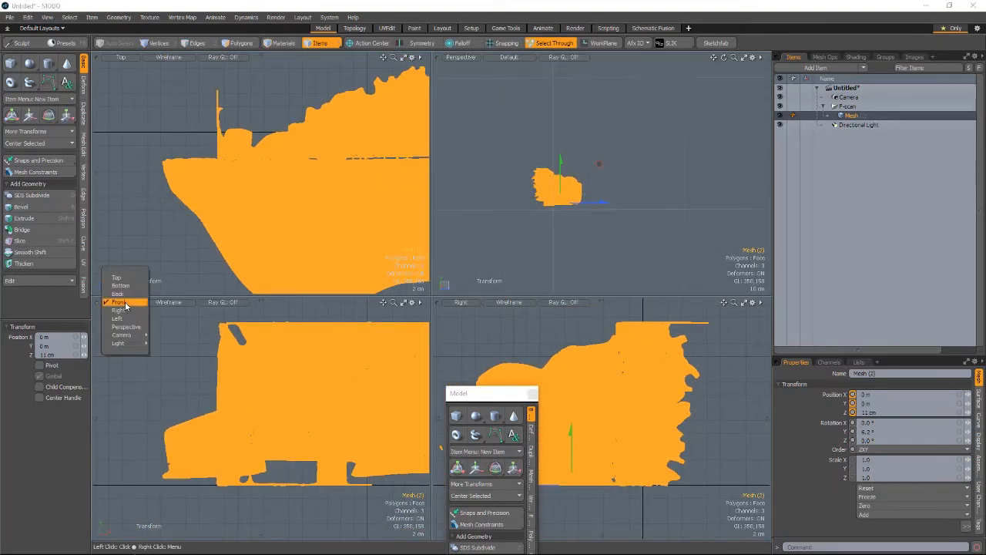
left_click(127, 322)
key("a")
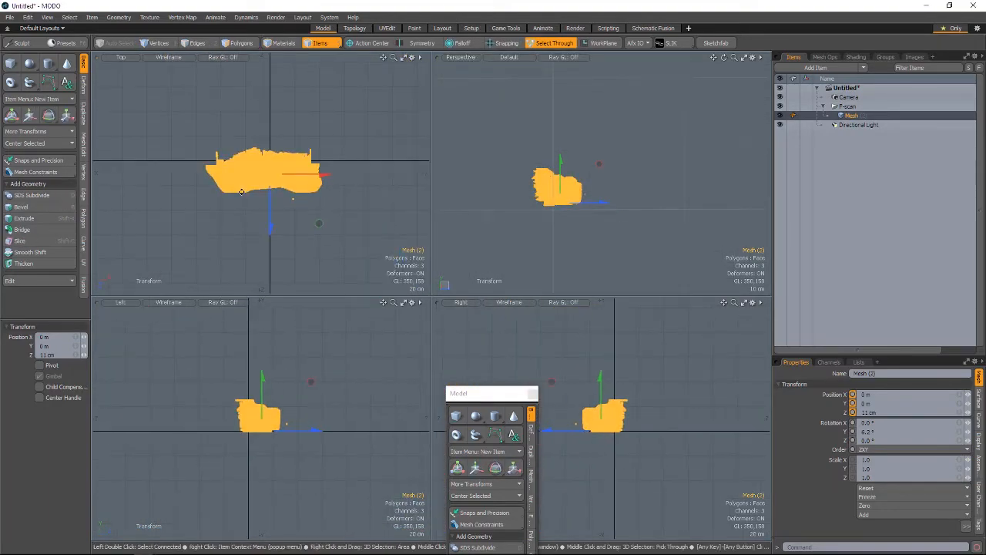
left_click(461, 301)
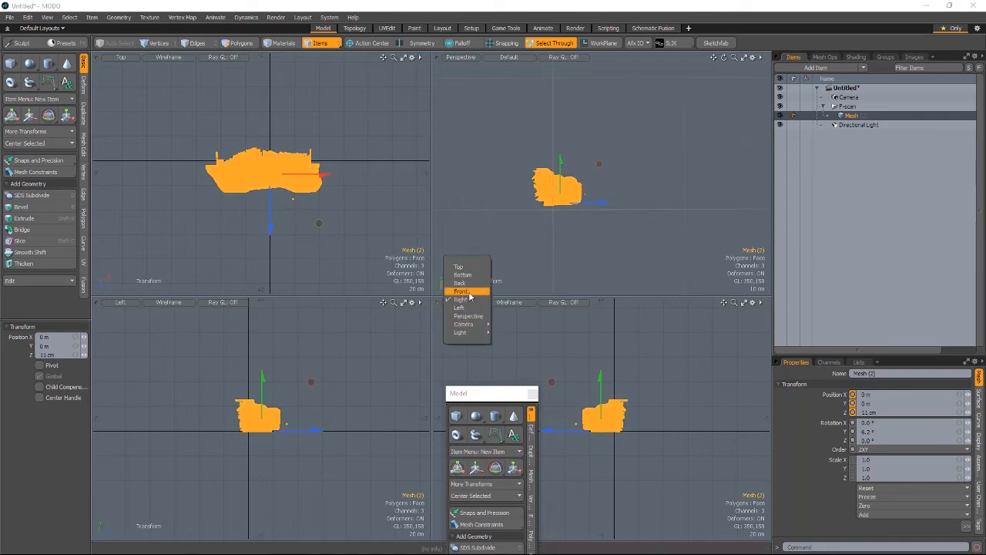
left_click(460, 291)
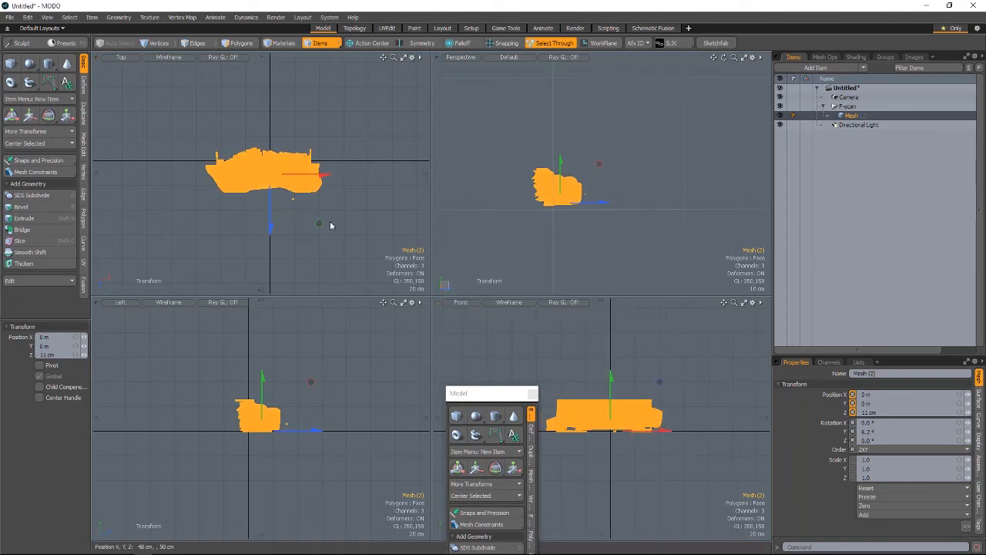
Step: Rotate the mesh to about -83.8° around Y and move it to about -6 cm on X
key("e")
left_click_drag(317, 214, 218, 239)
key("w")
left_click_drag(320, 175, 315, 175)
scroll(315, 193, "up", 2)
scroll(330, 400, "up", 10)
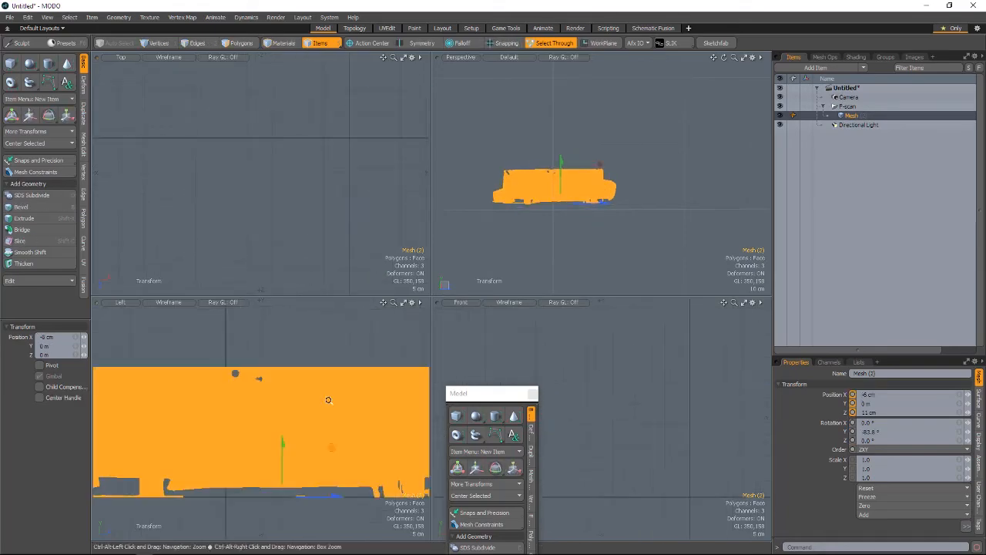
Step: Shift the mesh to about -6.8 cm on X to line its flat back up with the vertical axis
left_click_drag(177, 416, 416, 422, "alt+shift")
left_click_drag(493, 393, 524, 479)
scroll(655, 402, "down", 5)
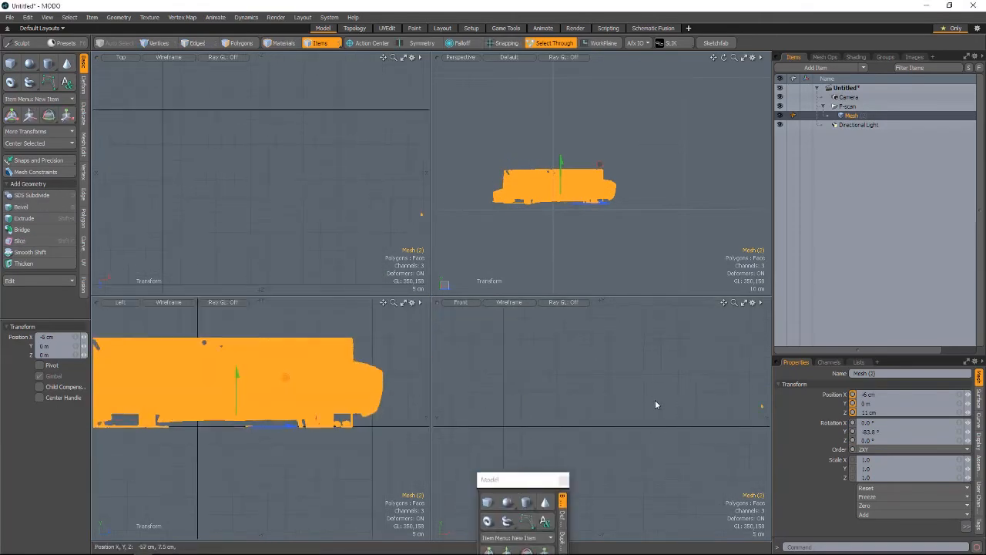
scroll(654, 404, "up", 3)
left_click_drag(554, 408, 622, 449, "alt+shift")
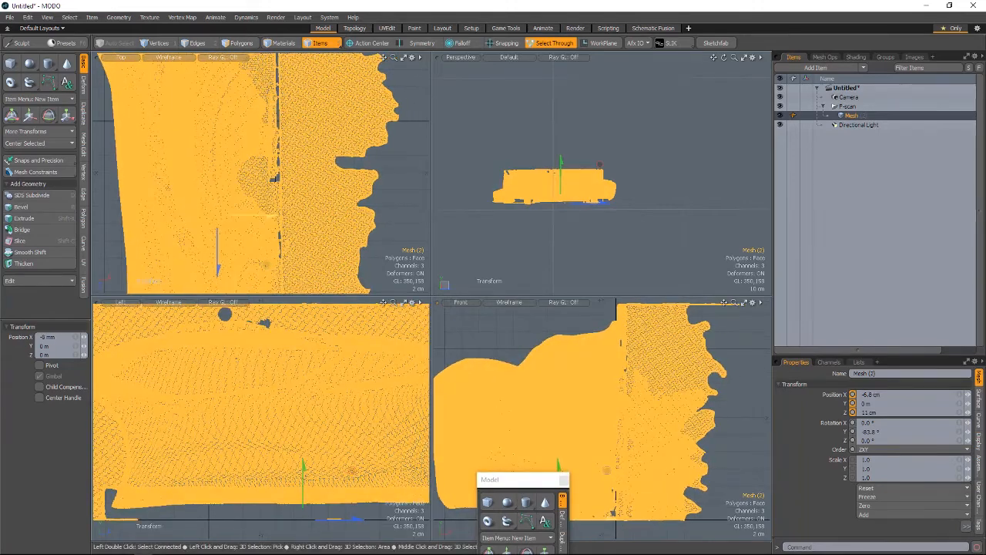
scroll(303, 499, "down", 3)
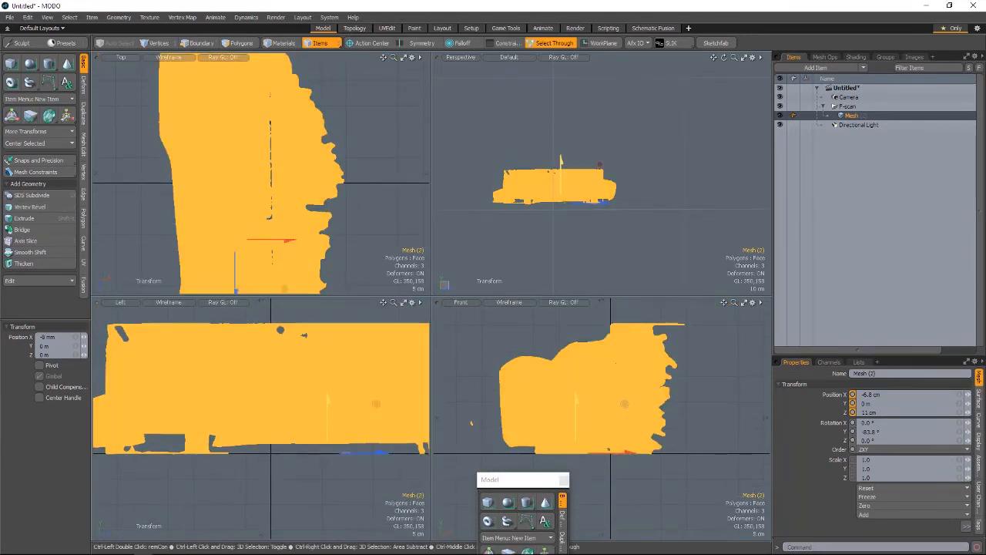
Step: Lower the mesh to about -2.5 mm on Y so its base meets the horizontal axis, and deselect it
left_click(969, 405)
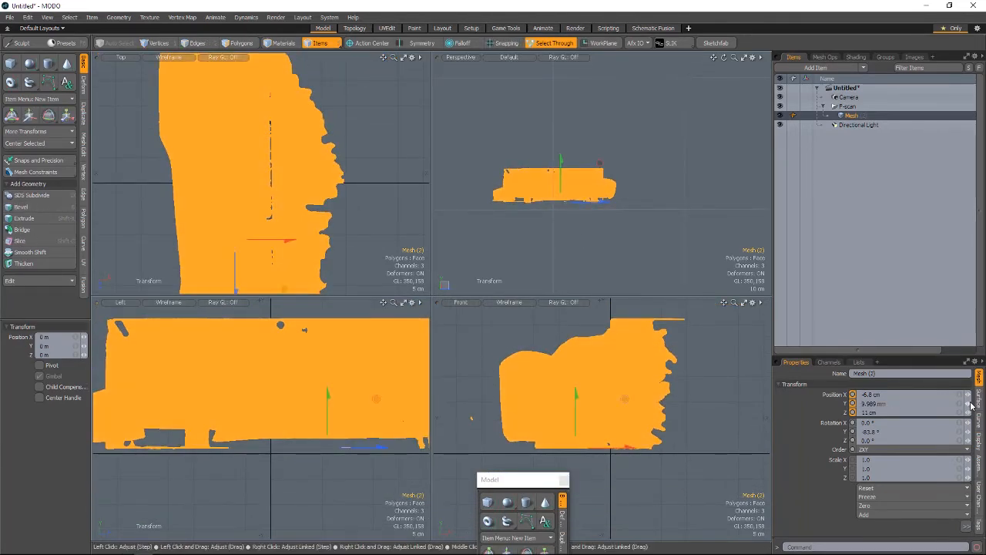
left_click_drag(969, 404, 969, 409)
key("space")
left_click(627, 218)
Step: Maximize the Perspective view and set its Show Grid option to Always
key("KP_0")
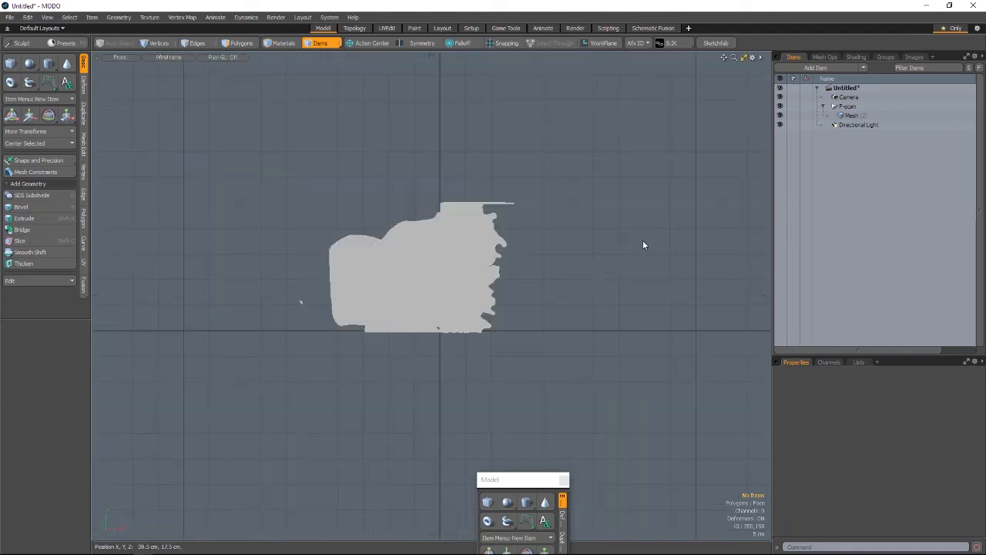
key("KP_0")
key("KP_0")
left_click_drag(452, 290, 570, 292, "alt")
left_click_drag(570, 291, 530, 266, "alt")
key("o")
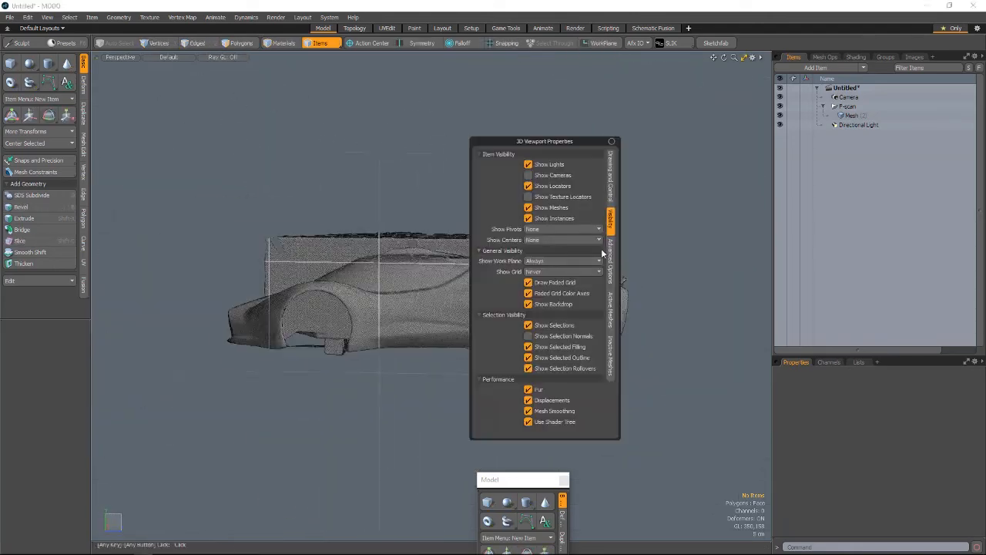
left_click(550, 271)
left_click(551, 272)
left_click(551, 281)
left_click(550, 273)
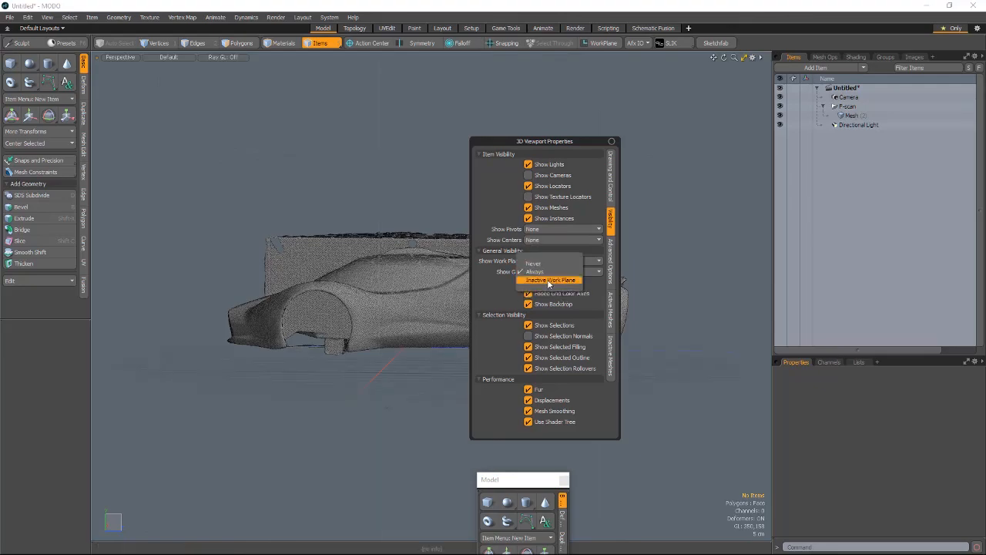
left_click(549, 281)
left_click(548, 273)
left_click(546, 265)
Step: Check the mesh against the ground from behind, and frame it in the Front view
left_click_drag(456, 252, 608, 282, "alt")
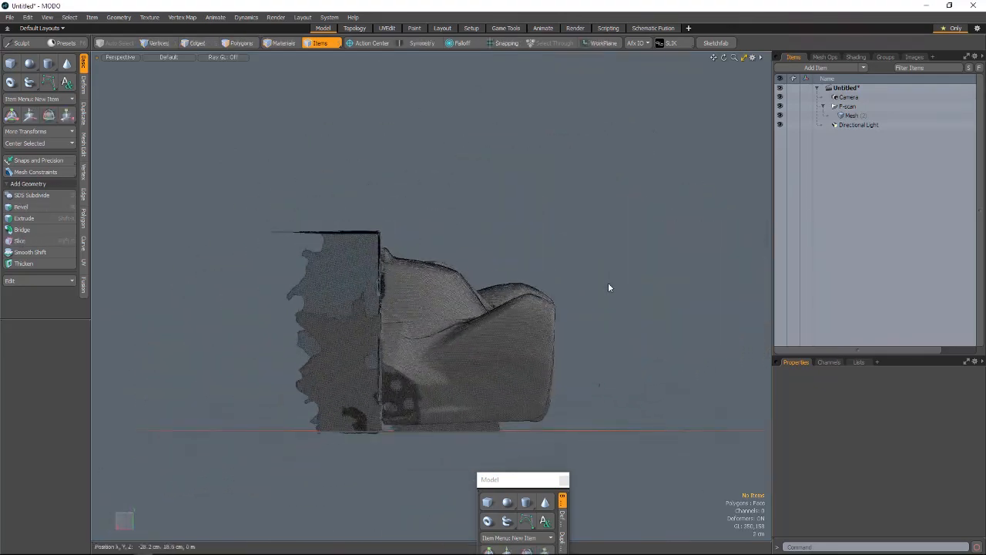
key("ctrl+space")
left_click(516, 277)
left_click_drag(480, 265, 460, 264, "alt+shift")
key("e")
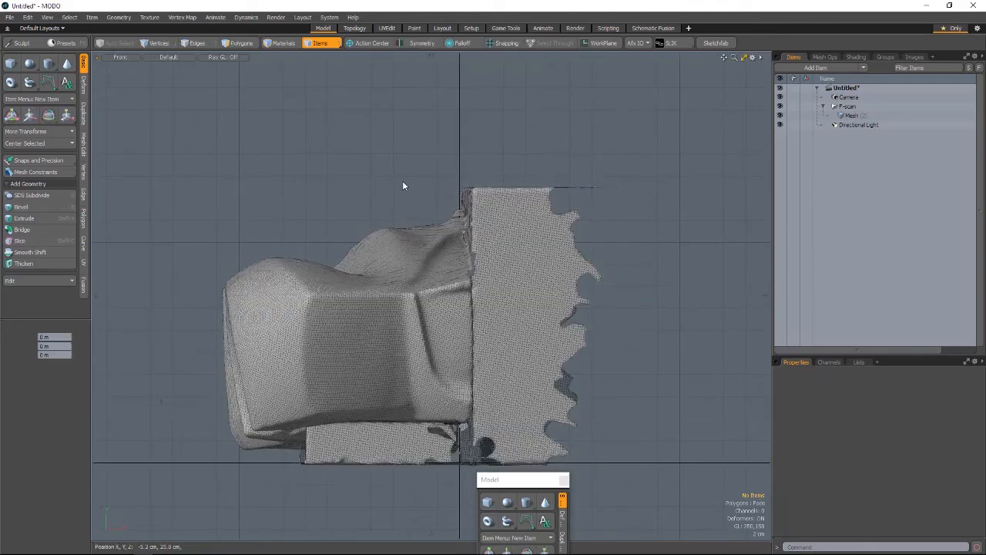
scroll(454, 196, "down", 3)
Step: Save the scene to the Desktop as F-I_ScanAlign in MODO Scene format
left_click(9, 17)
left_click(25, 122)
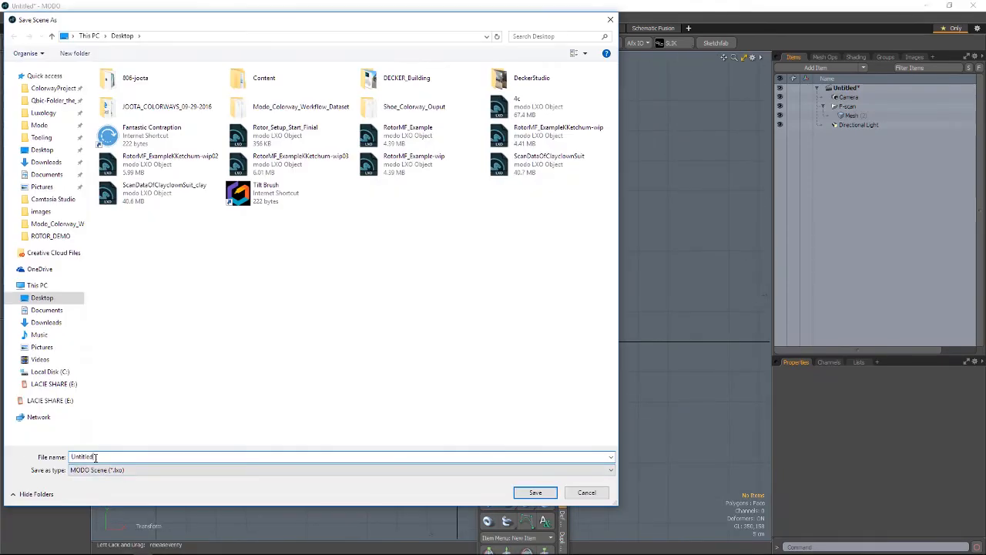
type("F-_ScanAlign")
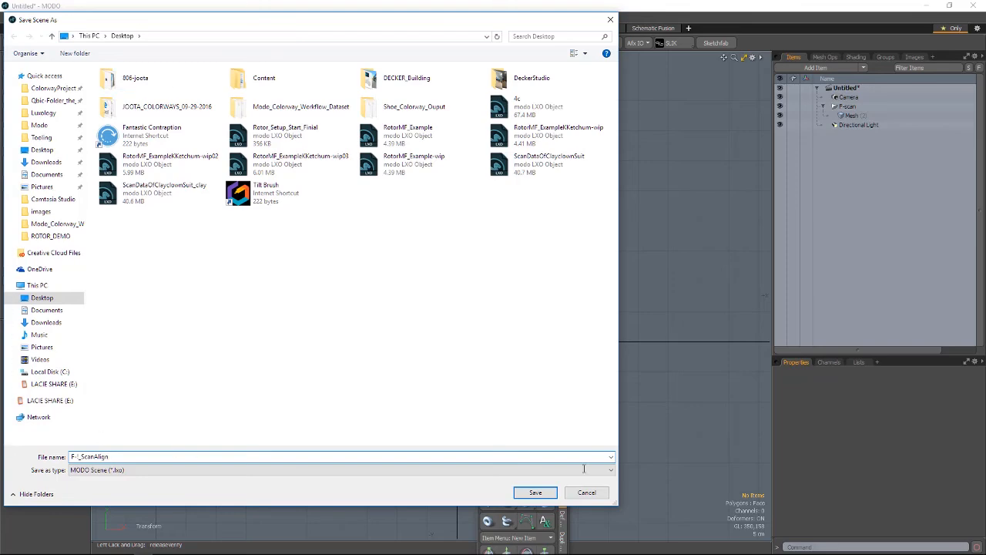
left_click(535, 492)
Step: Select the mesh and turn off Show Selected Filling in the Front view
scroll(454, 227, "up", 3)
left_click(858, 115)
key("o")
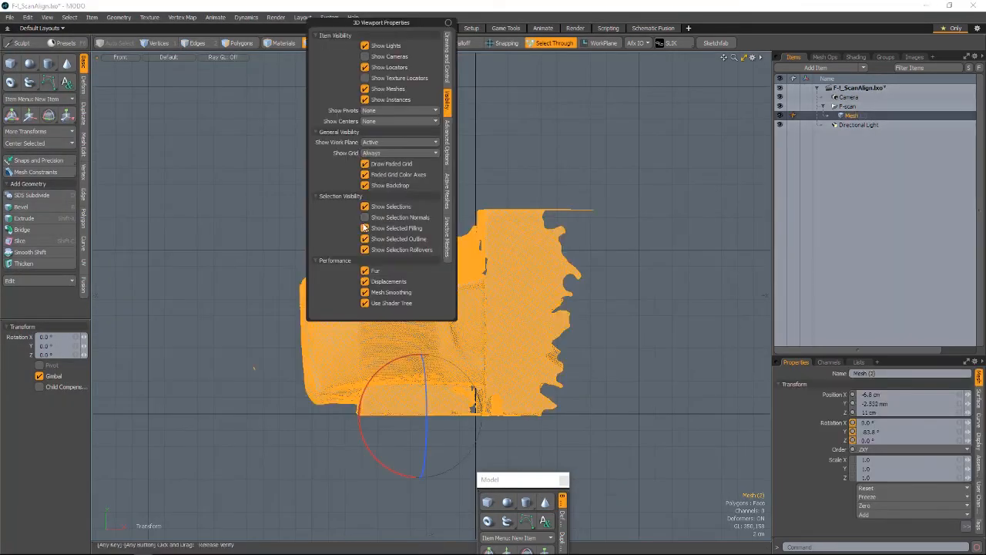
left_click(365, 228)
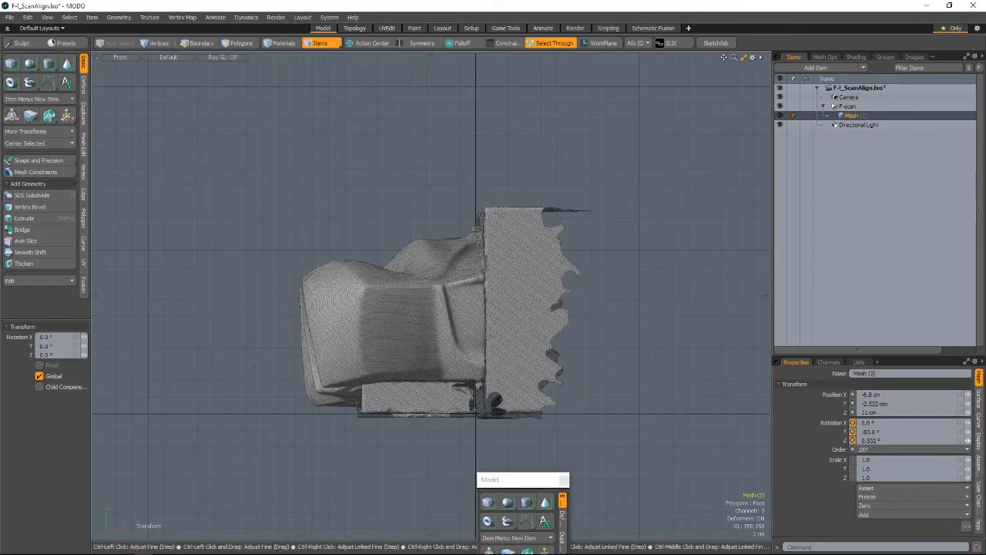
Step: Fine-tune the mesh to about -84.5° around Y and about -7.47 cm on X
left_click_drag(968, 439, 891, 431, "ctrl")
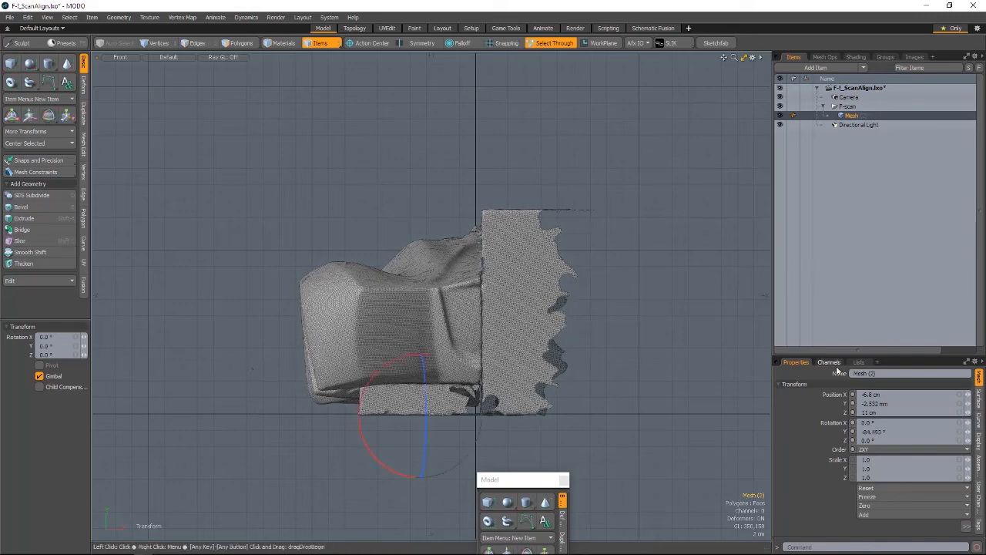
mouse_move(968, 395)
left_mouse_down()
mouse_move(917, 395)
mouse_move(961, 399)
left_mouse_up()
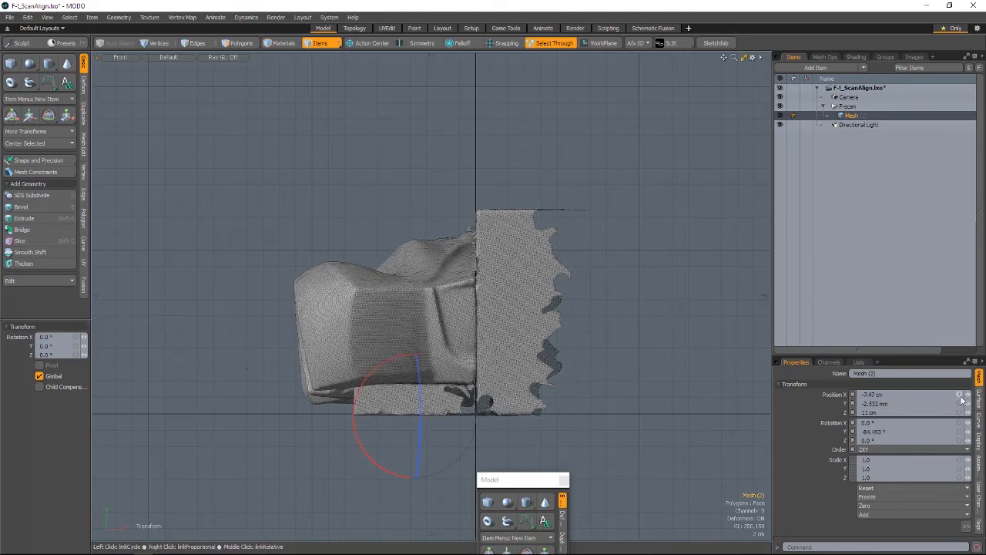
Step: Freeze the mesh's position and rotation, and switch to the Left view
left_click(882, 497)
left_click(883, 510)
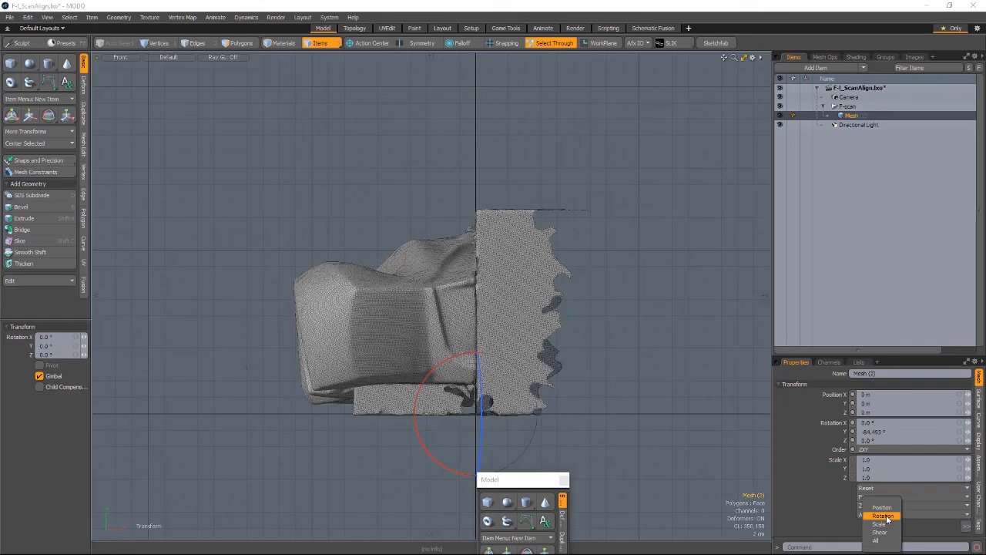
key("ctrl+space")
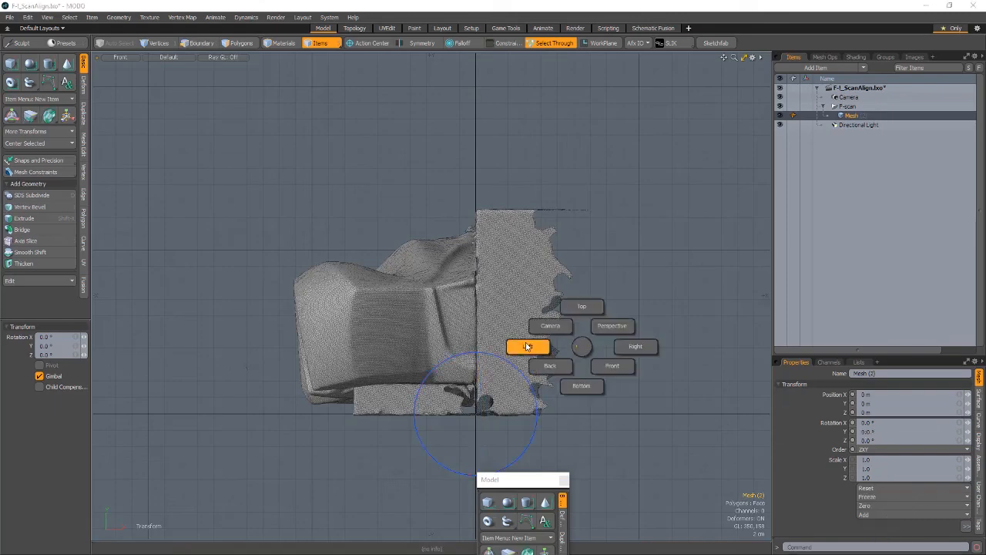
left_click(532, 345)
key("space")
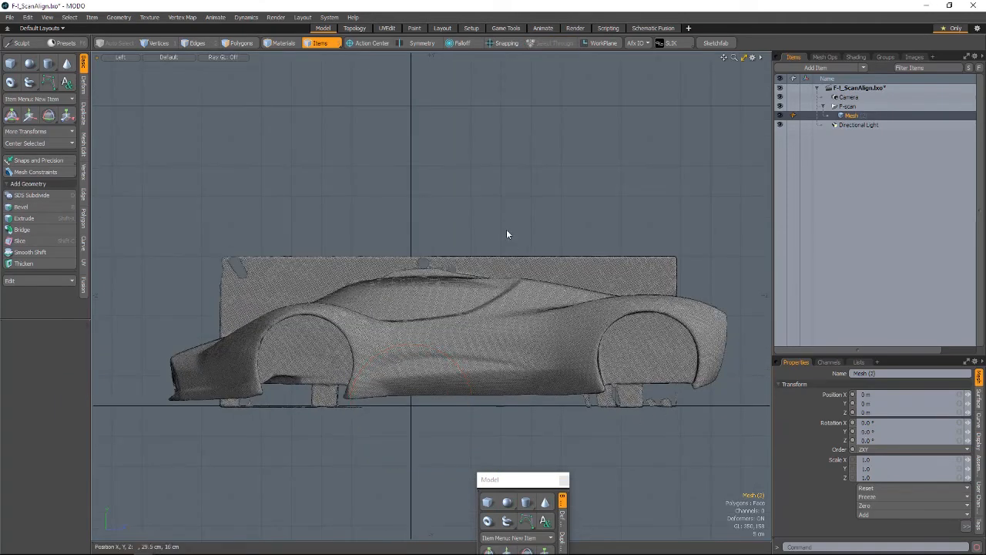
Step: Lasso-select the floor polygons beneath the car and turn Show Selected Filling back on
left_click(180, 428)
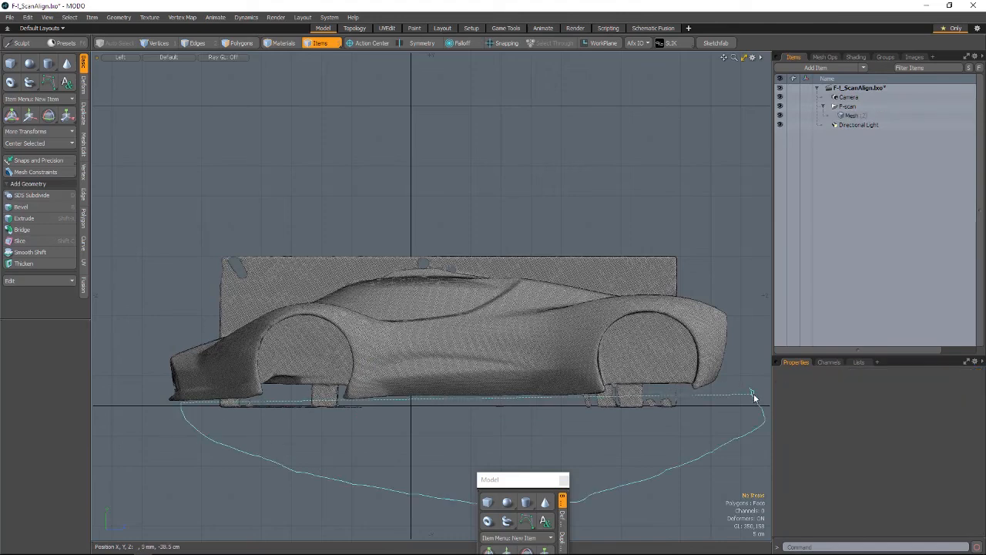
right_click_drag(753, 394, 751, 393)
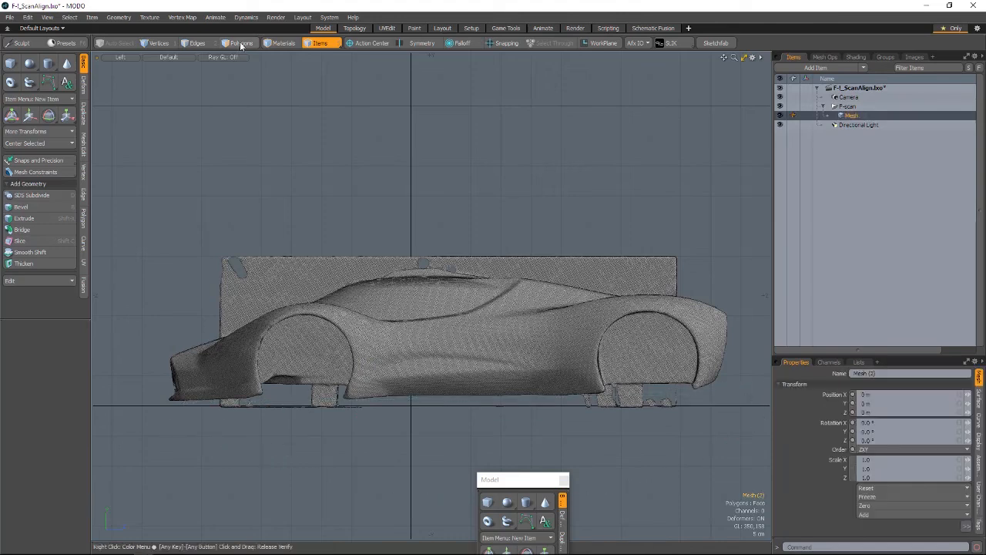
key("3")
right_click_drag(215, 406, 745, 392)
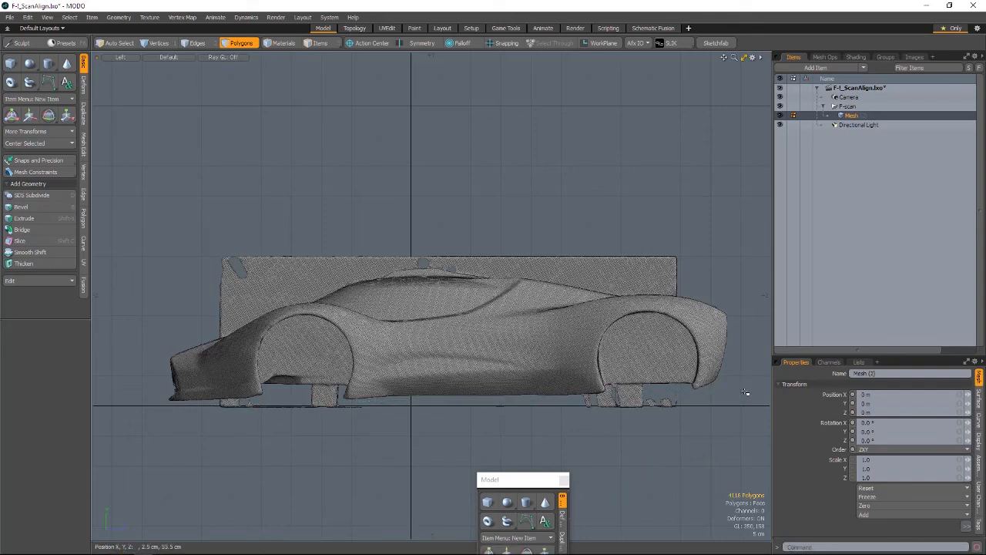
key("o")
left_click(667, 331)
key("o")
left_click(193, 428)
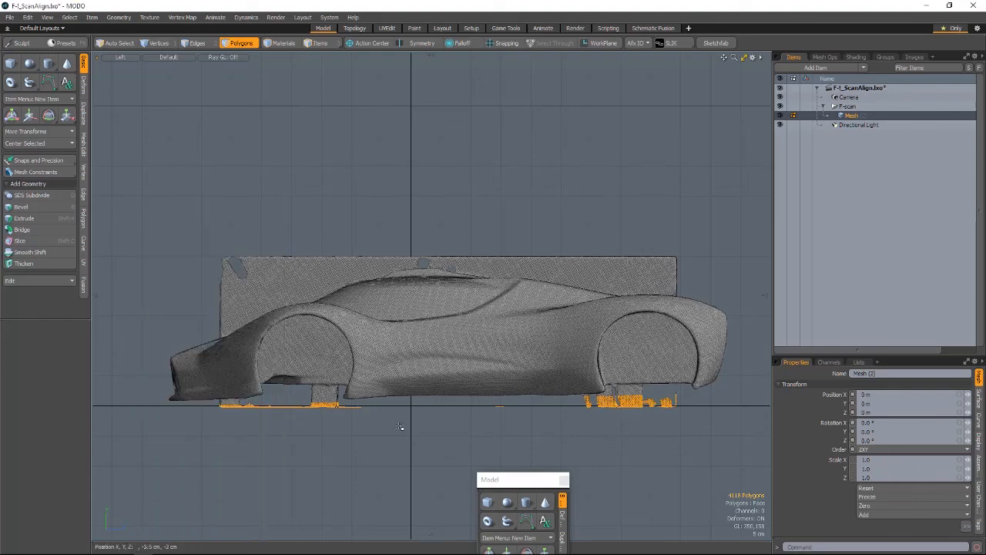
Step: Extend the polygon selection over the support blocks beneath both wheels and the nose, and delete the selected polygons
scroll(686, 401, "up", 5)
mouse_move(319, 352)
right_mouse_down()
mouse_move(522, 354)
mouse_move(537, 335)
right_mouse_up()
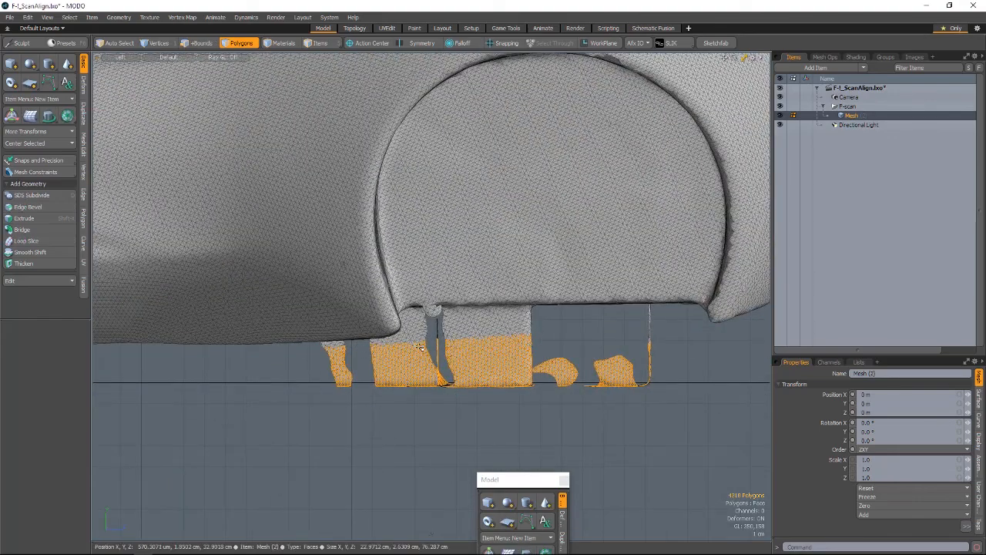
right_click_drag(425, 342, 422, 311, "shift")
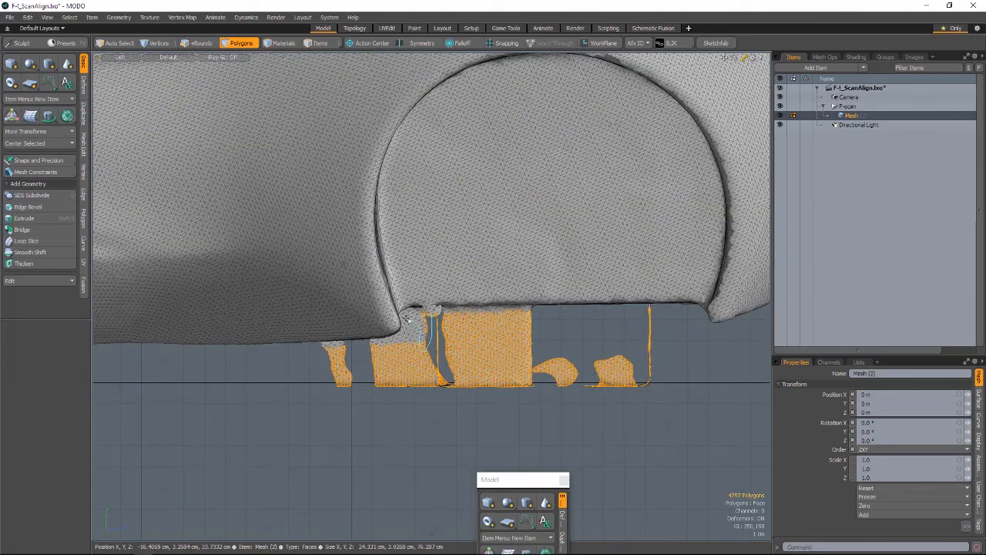
scroll(430, 329, "down", 4)
scroll(382, 316, "up", 5)
left_click_drag(382, 317, 657, 429, "alt+shift")
mouse_move(617, 309)
right_mouse_down("shift")
mouse_move(548, 413)
mouse_move(429, 318)
right_mouse_up("shift")
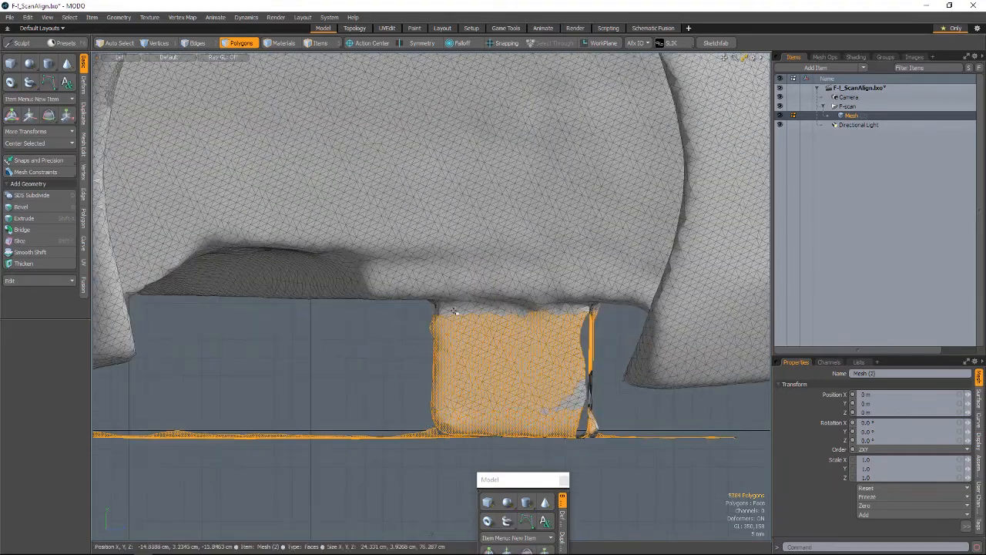
mouse_move(615, 331)
right_mouse_down("shift")
mouse_move(486, 398)
mouse_move(461, 343)
right_mouse_up("shift")
left_click_drag(407, 361, 681, 411, "alt+shift")
mouse_move(276, 440)
right_mouse_down("shift")
mouse_move(150, 475)
mouse_move(270, 447)
right_mouse_up("shift")
left_click_drag(290, 456, 544, 431, "alt+shift")
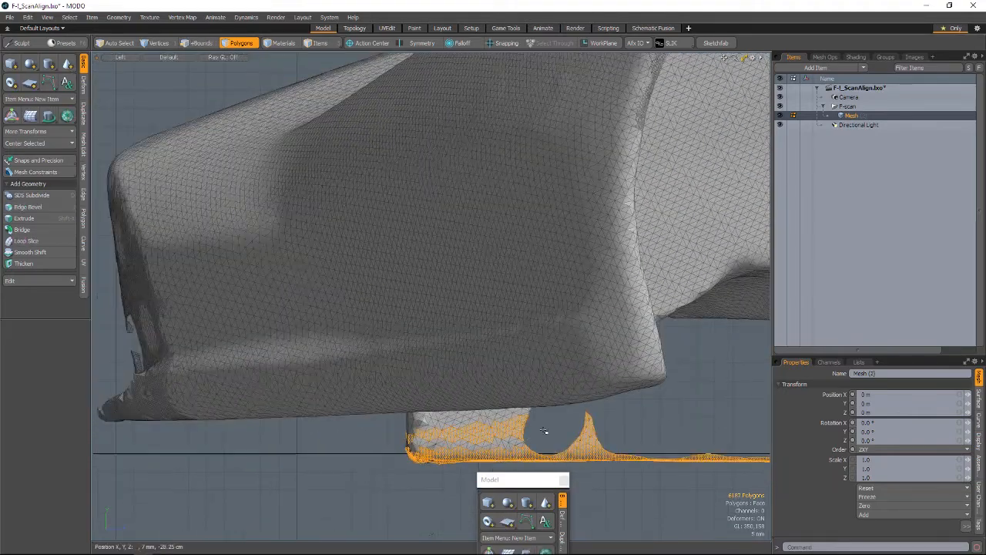
scroll(621, 429, "down", 5)
key("Delete")
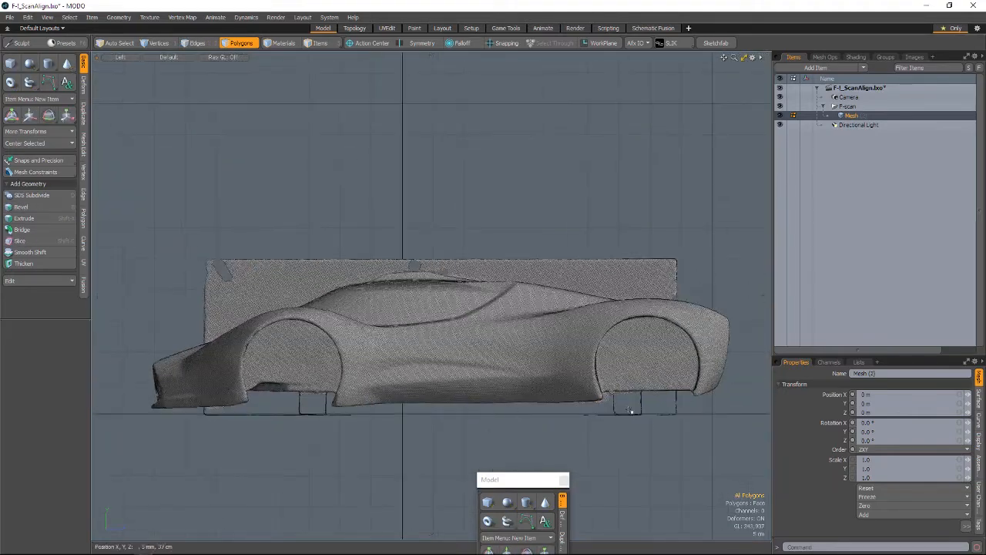
Step: Lasso-select the backing board polygons above the car's roofline from end to end and delete them
right_click_drag(191, 249, 185, 342, "shift")
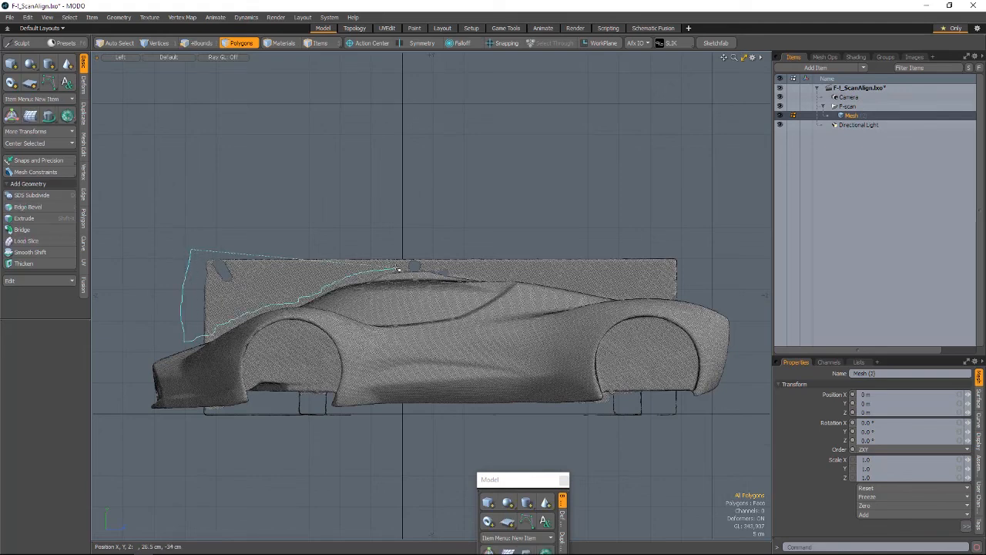
right_click_drag(606, 293, 717, 265, "shift")
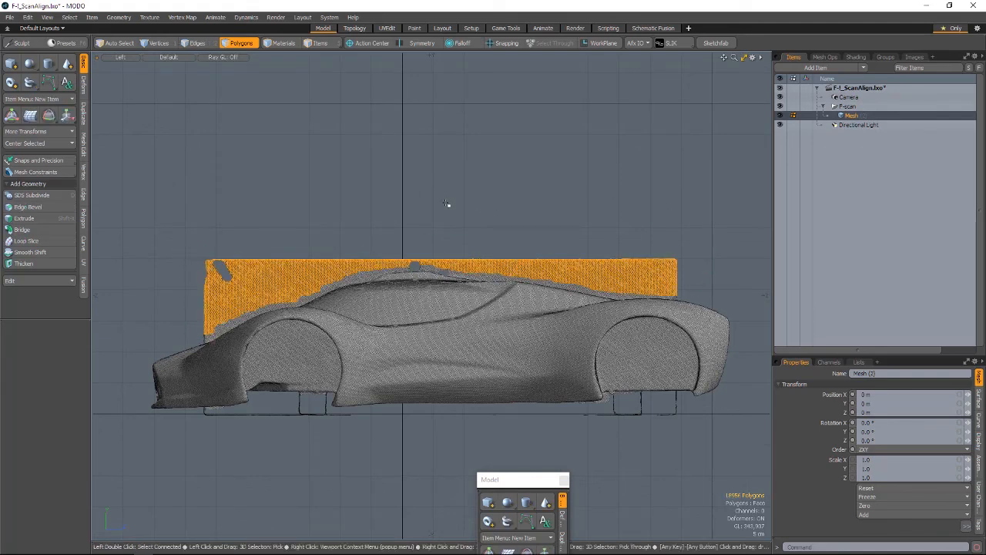
key("Delete")
scroll(462, 295, "up", 6)
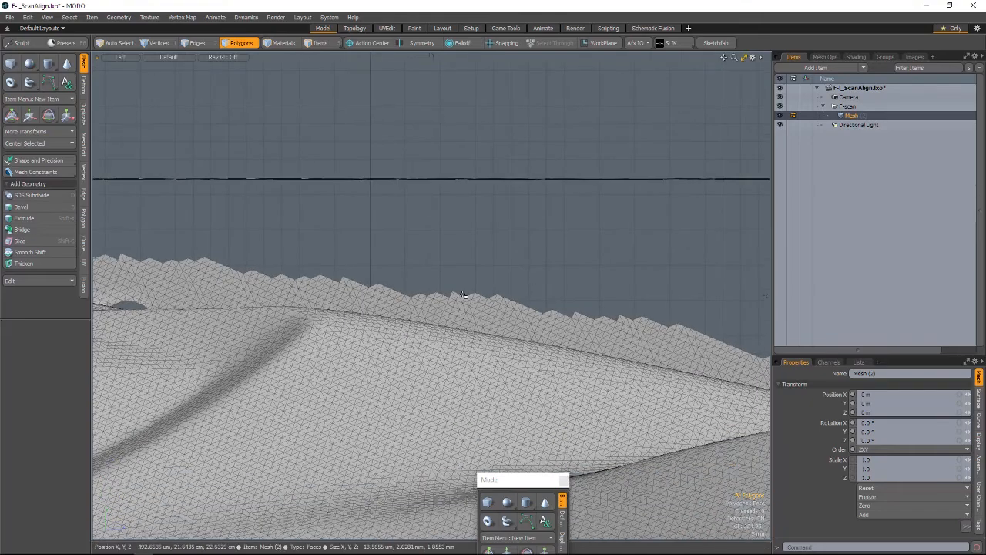
scroll(463, 295, "down", 6)
Step: Switch to the Front view and frame the excess scan geometry beyond the car's centre plane
key("ctrl+space")
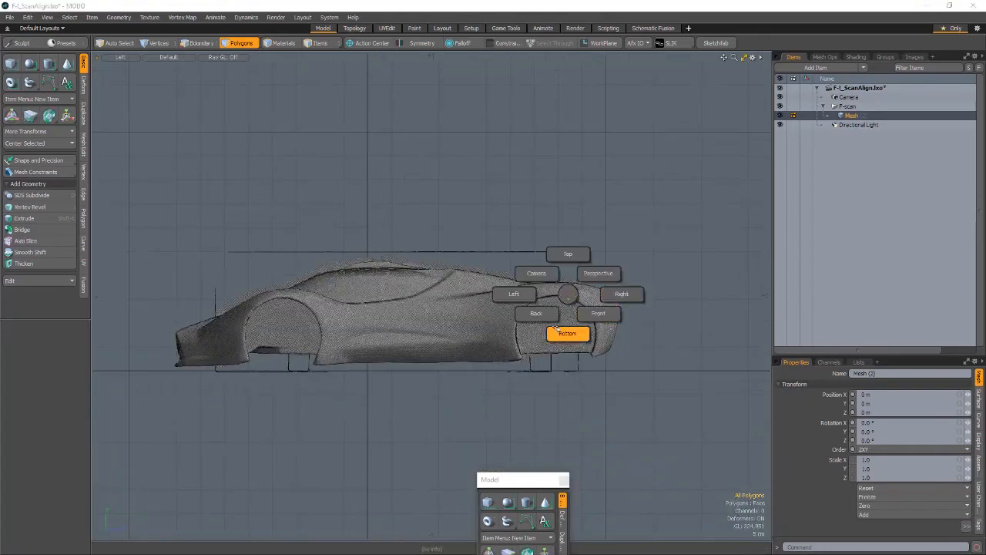
left_click(597, 314)
scroll(506, 373, "up", 3)
left_click_drag(506, 373, 554, 414, "alt+shift")
scroll(554, 414, "down", 1)
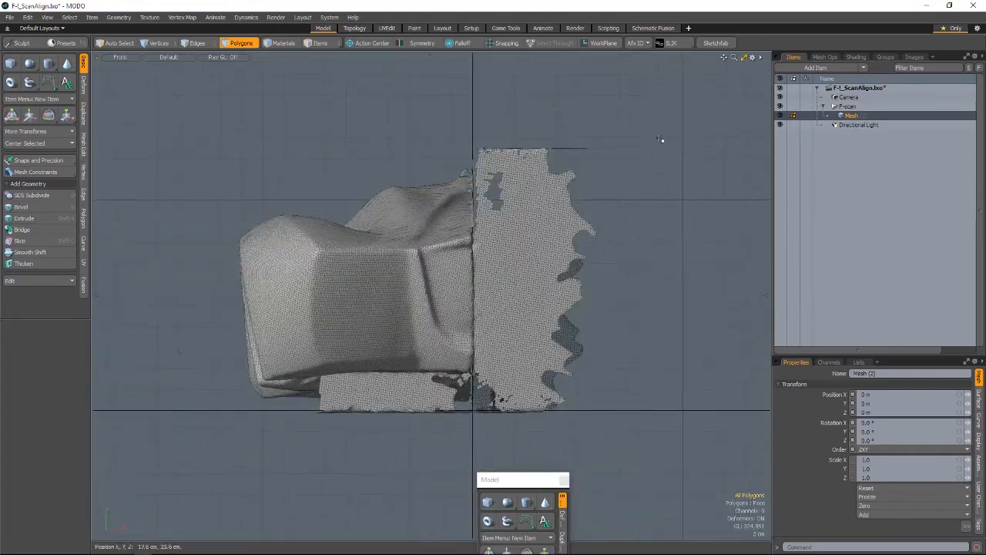
Step: Try to remove the excess polygons beyond the car's centre plane by lasso selection, and undo the attempt
right_click_drag(484, 398, 687, 377)
key("Delete")
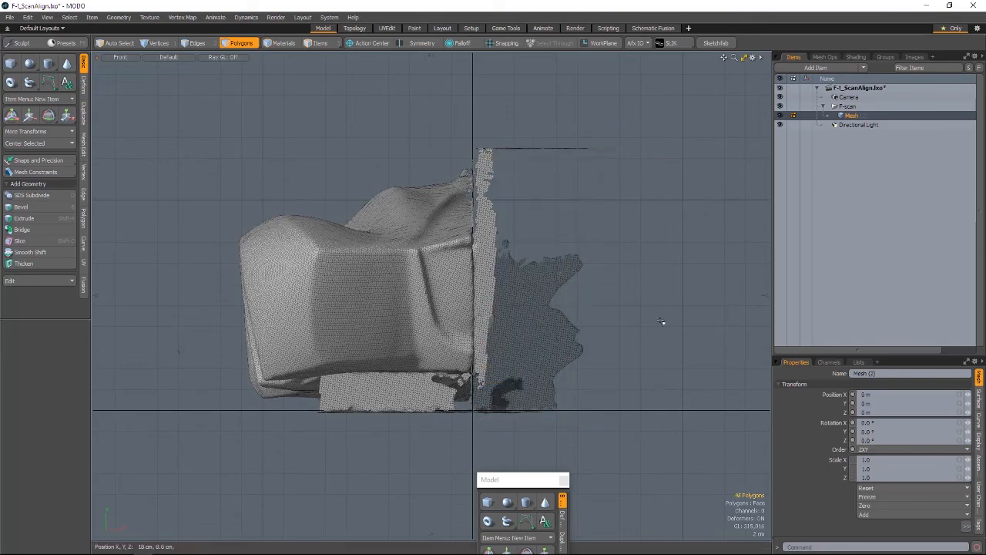
scroll(655, 152, "up", 2)
mouse_move(656, 151)
right_mouse_down()
mouse_move(445, 226)
mouse_move(650, 391)
right_mouse_up()
key("ctrl+z")
key("ctrl+z")
Step: Lasso-select the vertices of the excess scan geometry beyond the car's centre plane and delete them
scroll(642, 381, "down", 2)
key("1")
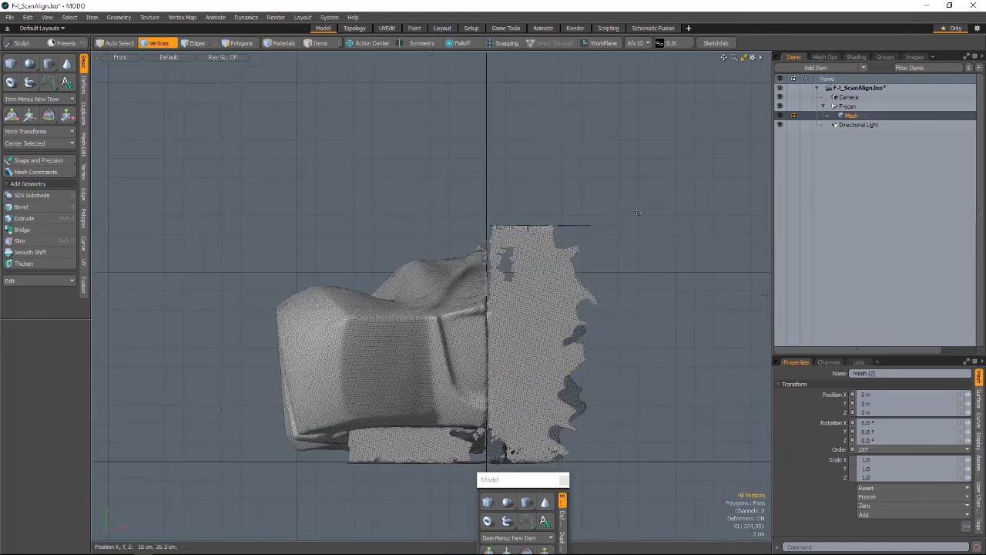
left_click_drag(642, 377, 631, 329, "alt+shift")
mouse_move(637, 168)
right_mouse_down()
mouse_move(501, 295)
mouse_move(671, 379)
right_mouse_up()
key("KP_Decimal")
mouse_move(543, 418)
left_mouse_down("alt")
mouse_move(878, 410)
mouse_move(570, 329)
left_mouse_up("alt")
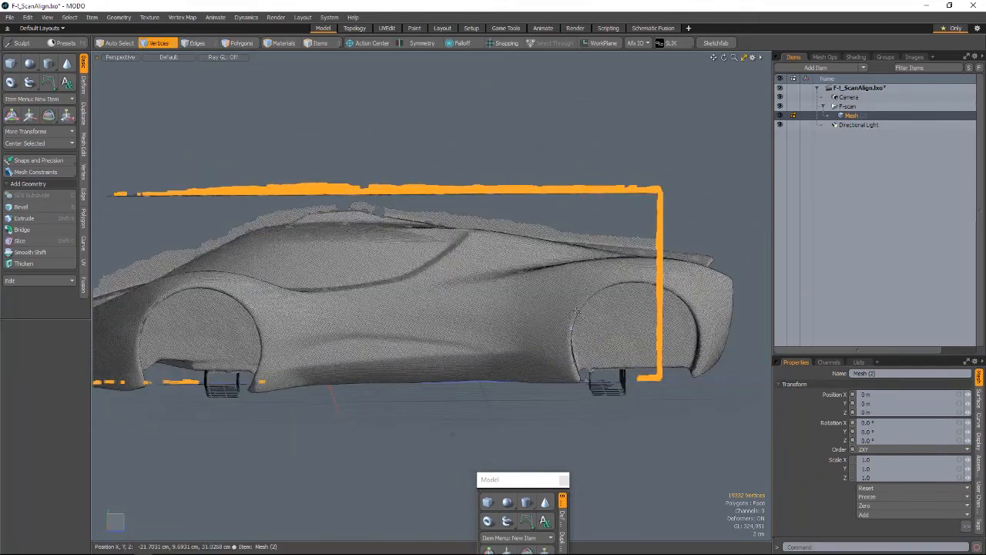
Step: Switch to the Back view and frame the car and the excess strip along its centre plane
key("ctrl+space")
left_click(579, 244)
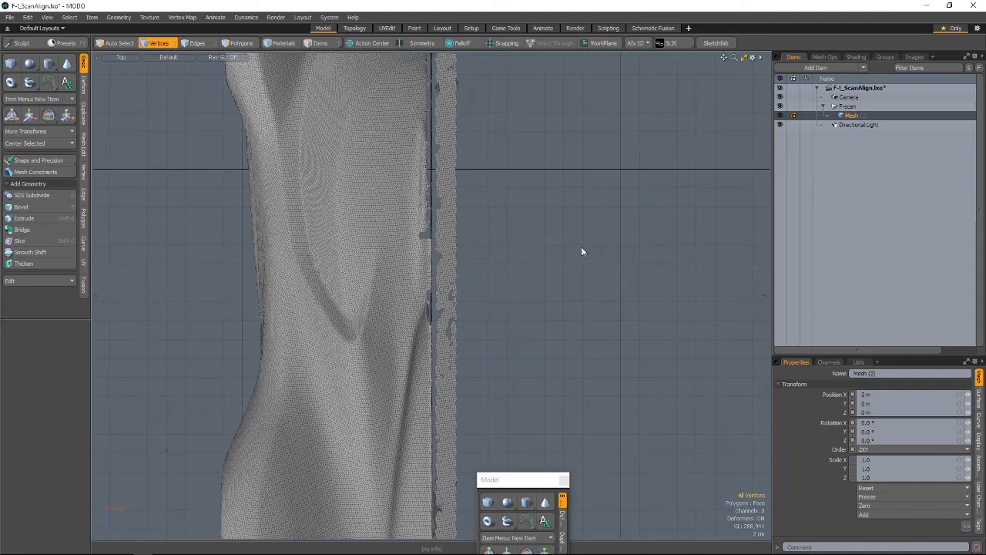
key("a")
key("ctrl+space")
left_click(449, 351)
key("ctrl+space")
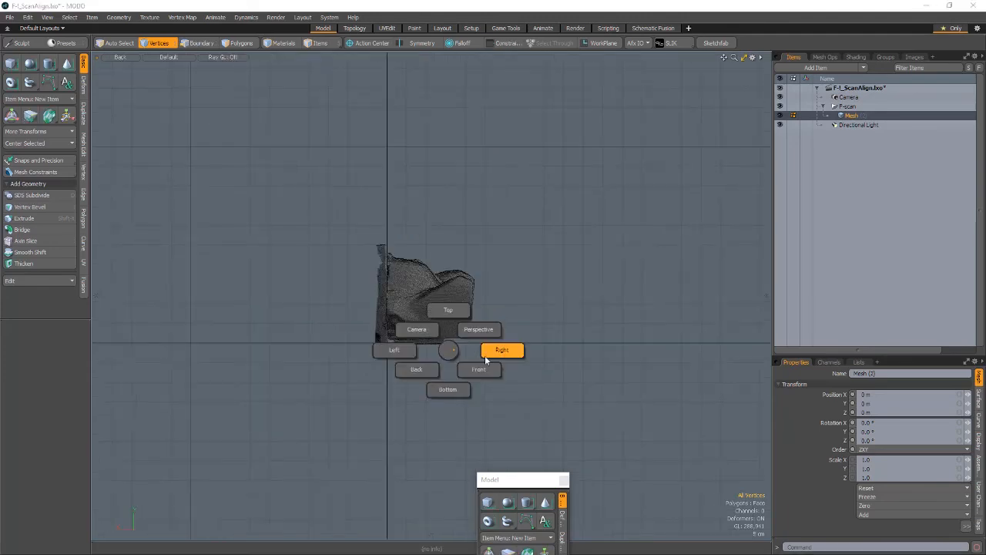
key("shift+space")
left_click_drag(455, 350, 484, 375, "ctrl+alt")
Step: Try to slice the scan vertically beside the centre plane with the default Slice settings, and undo the cut
left_click(84, 221)
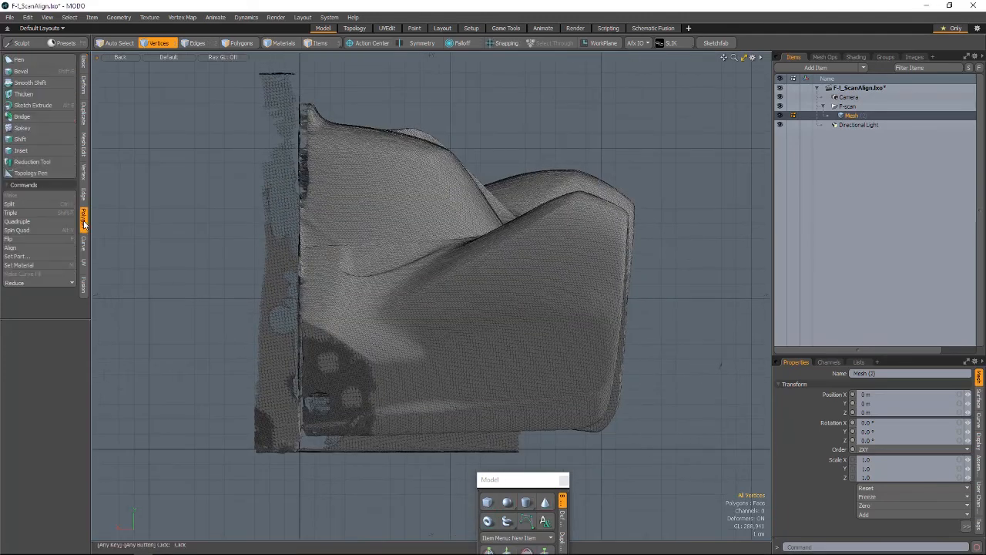
left_click(84, 195)
left_click(83, 145)
left_click(27, 63)
key("ctrl")
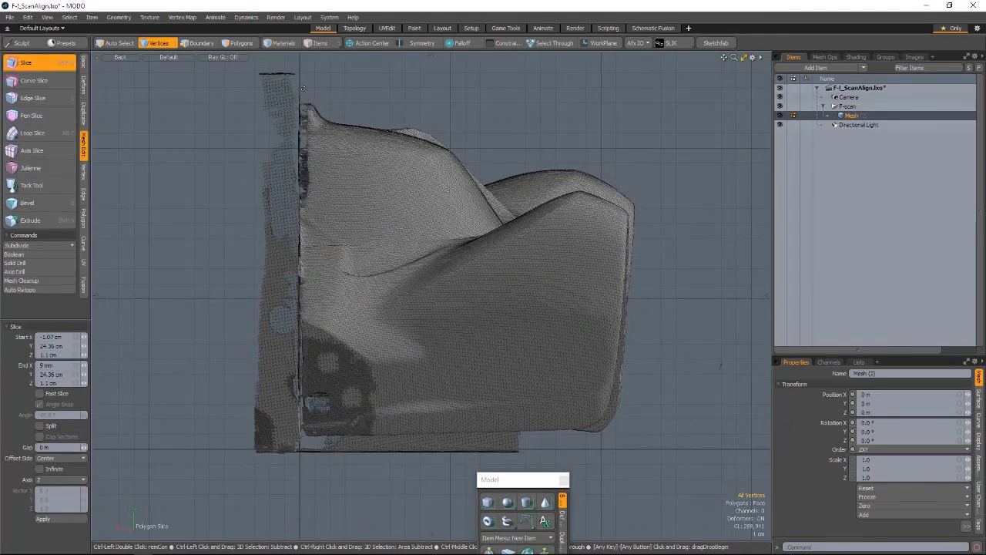
left_click_drag(307, 539, 307, 553, "ctrl")
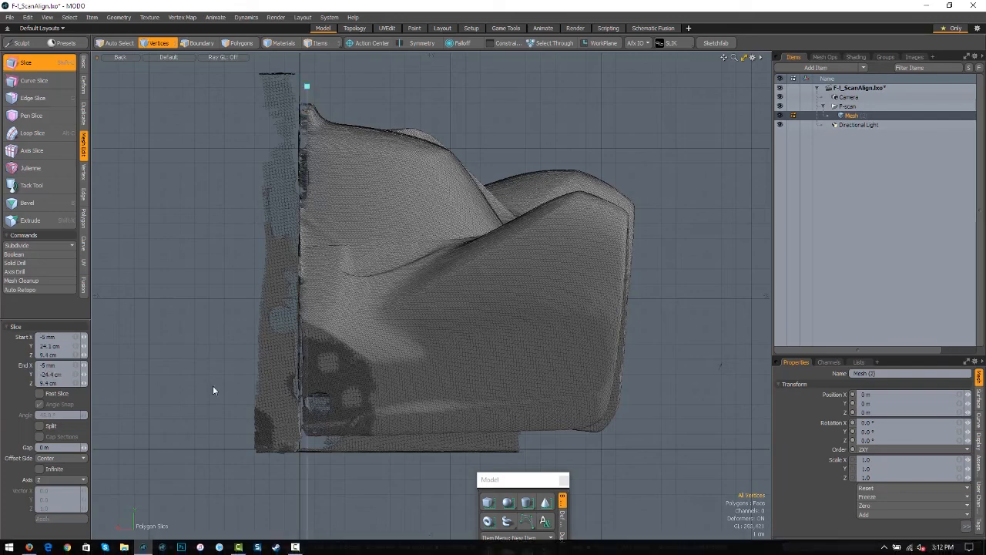
key("ctrl+z")
Step: Slice the scan vertically at about X -3 mm with Fast Slice and Split enabled, and finish the tool
left_click(33, 67)
left_click(40, 426)
left_click(40, 393)
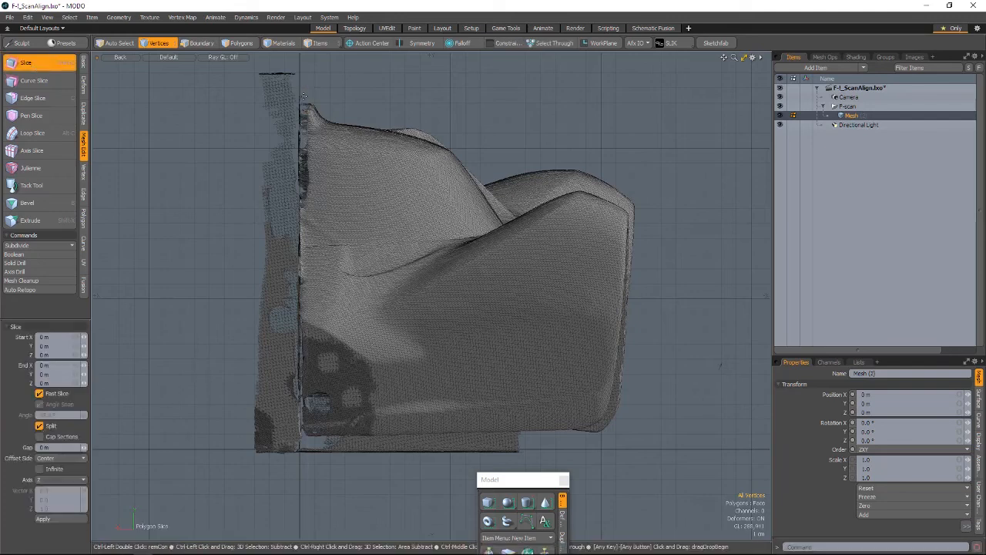
left_click_drag(304, 96, 303, 461)
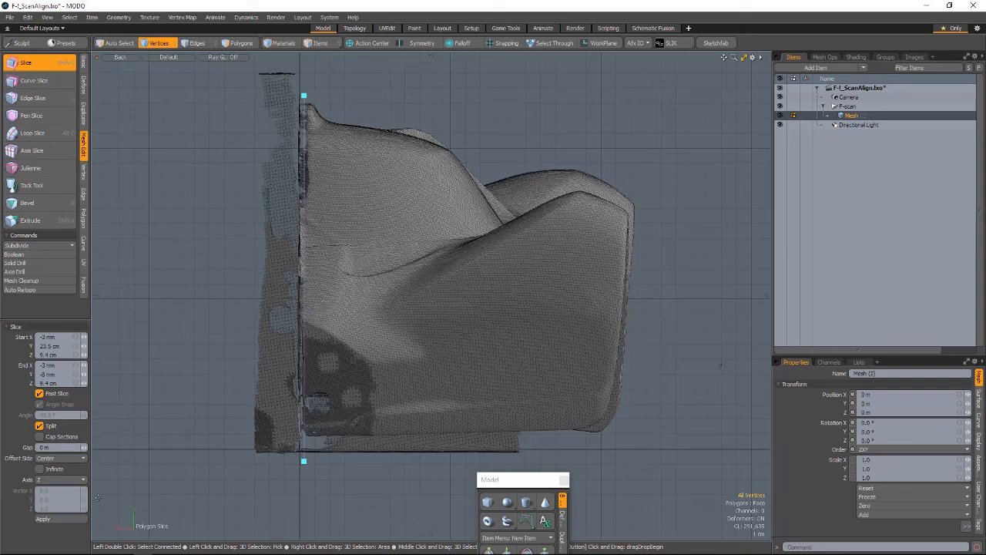
key("space")
key("space")
key("space")
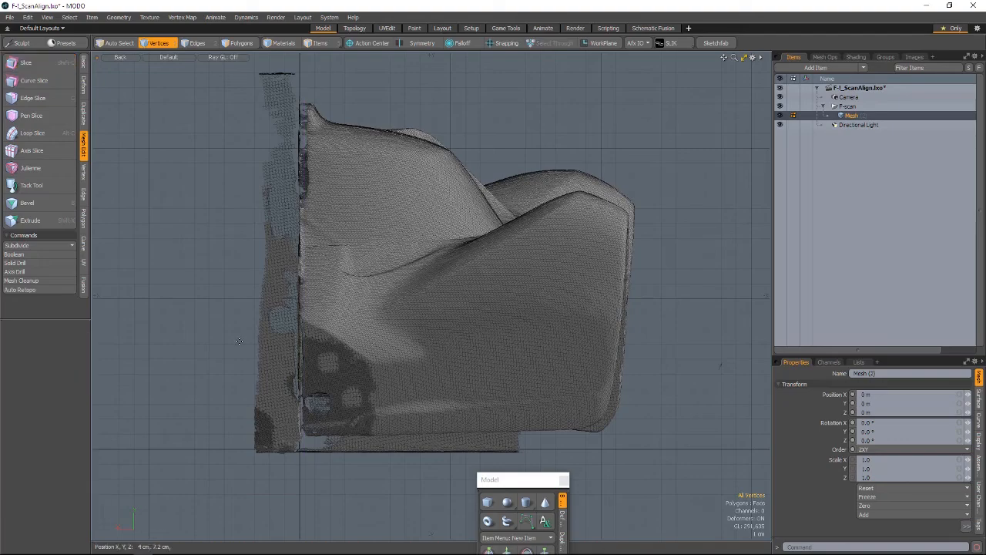
Step: In Perspective, select the connected polygons of the cut-off strip pieces along the centre plane and delete them
double_click(282, 299)
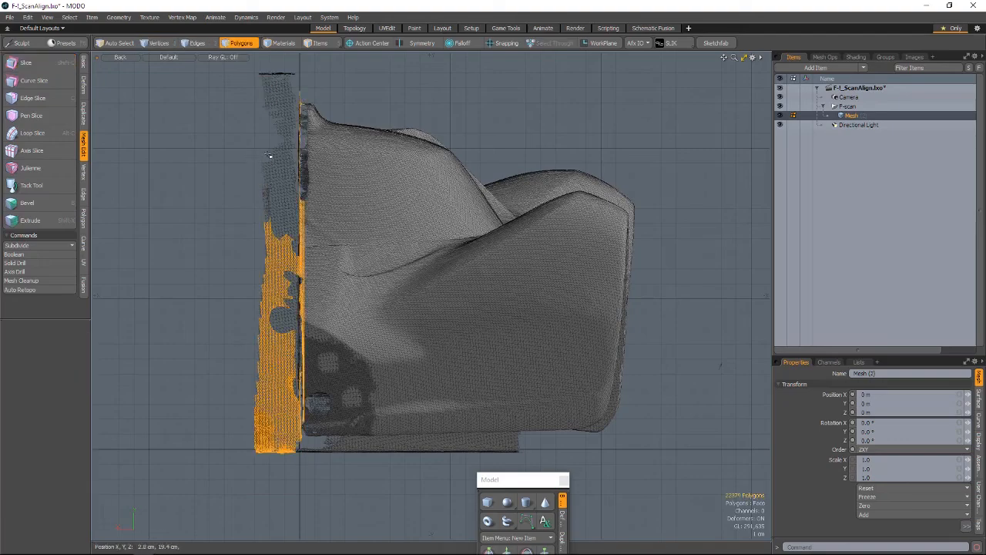
key("KP_Decimal")
left_click_drag(616, 123, 567, 220, "alt")
double_click(577, 160, "shift")
double_click(567, 111, "shift")
double_click(422, 98, "shift")
scroll(537, 182, "down", 3)
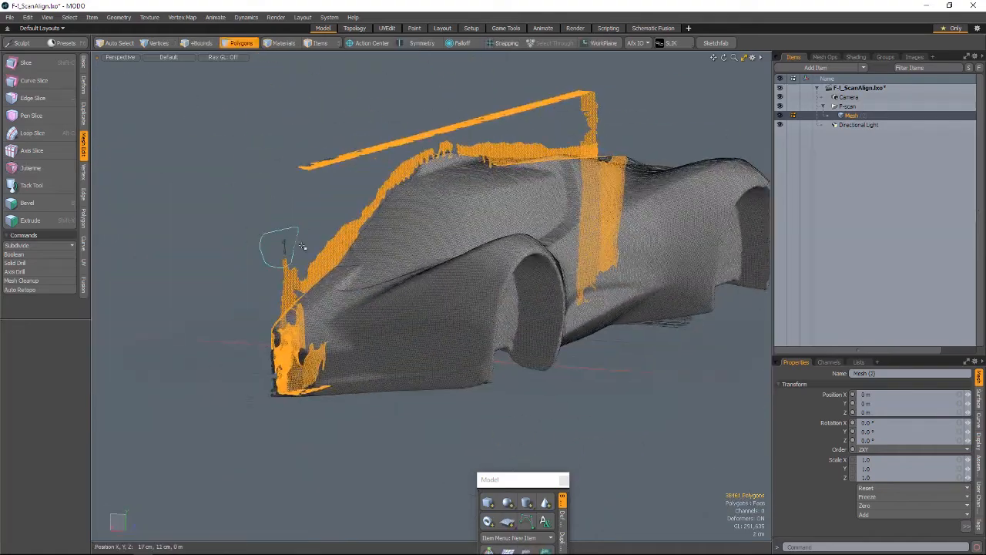
left_click_drag(274, 242, 397, 336, "alt")
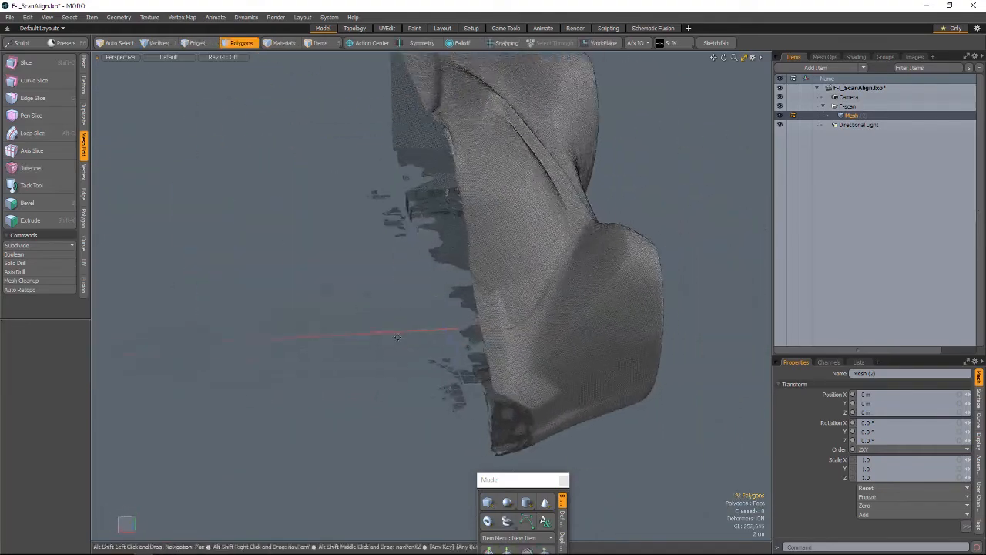
Step: Select the connected car body, invert the selection, and delete all loose scan fragments
double_click(519, 293)
key("bracketleft")
left_click_drag(518, 292, 262, 165, "alt")
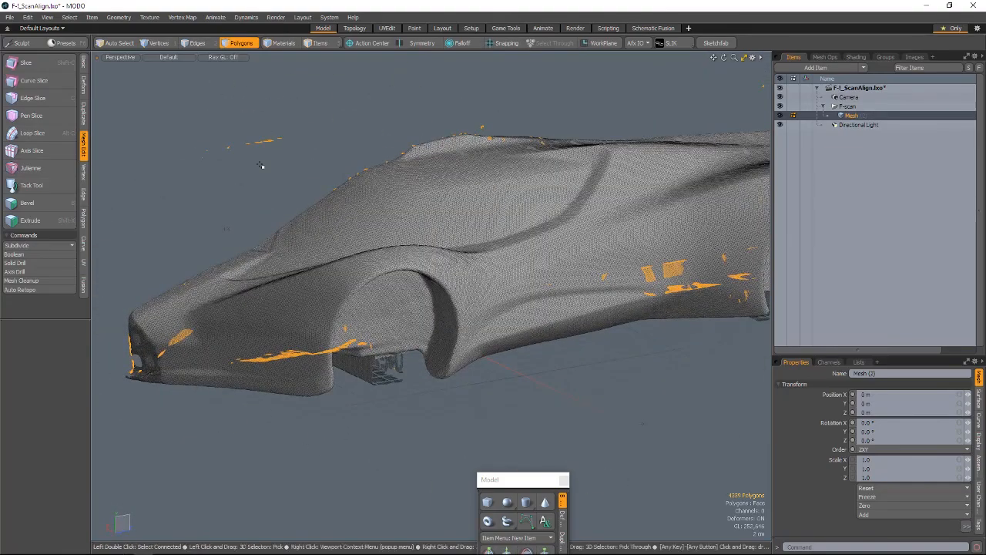
key("Delete")
Step: Lasso-select the remaining support polygons beneath both wheel arches, grow the selection, and delete them
mouse_move(265, 165)
left_mouse_down("alt")
mouse_move(347, 229)
mouse_move(167, 183)
mouse_move(185, 220)
left_mouse_up("alt")
scroll(185, 224, "up", 6)
left_click_drag(462, 247, 517, 268, "alt")
mouse_move(528, 243)
right_mouse_down()
mouse_move(167, 293)
mouse_move(181, 232)
right_mouse_up()
key("shift+Up")
key("shift+Up")
scroll(475, 276, "down", 5)
mouse_move(475, 276)
left_mouse_down("alt")
mouse_move(275, 269)
mouse_move(357, 308)
left_mouse_up("alt")
scroll(357, 308, "up", 5)
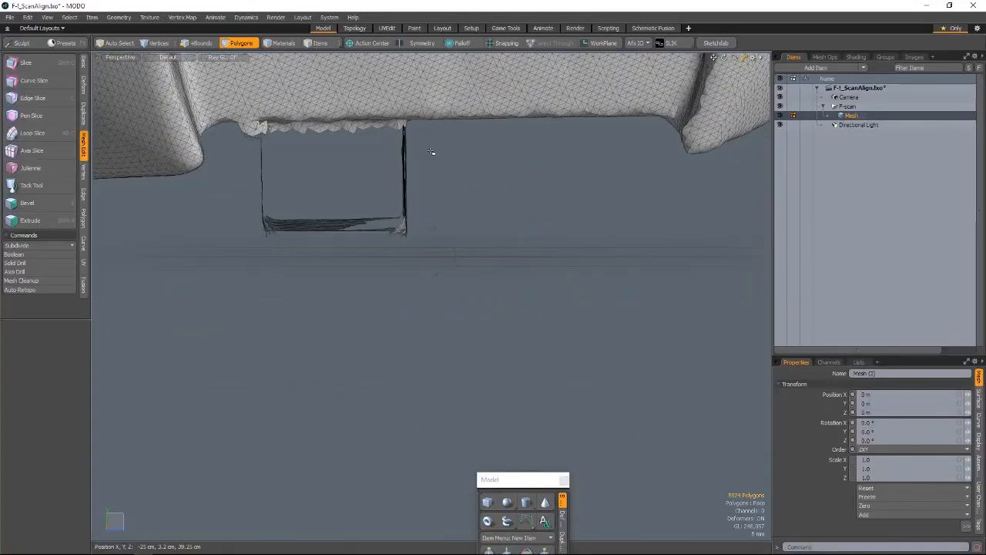
right_click_drag(429, 126, 238, 137, "shift")
key("shift+Up")
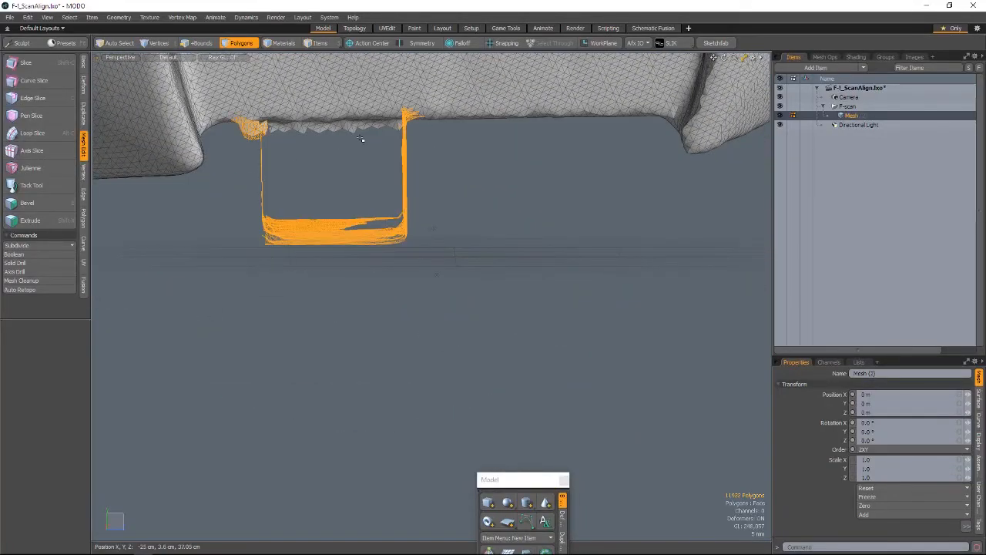
right_click_drag(414, 127, 414, 120, "shift")
mouse_move(400, 129)
right_mouse_down("shift")
mouse_move(402, 147)
mouse_move(401, 133)
right_mouse_up("shift")
key("shift+Up")
key("Delete")
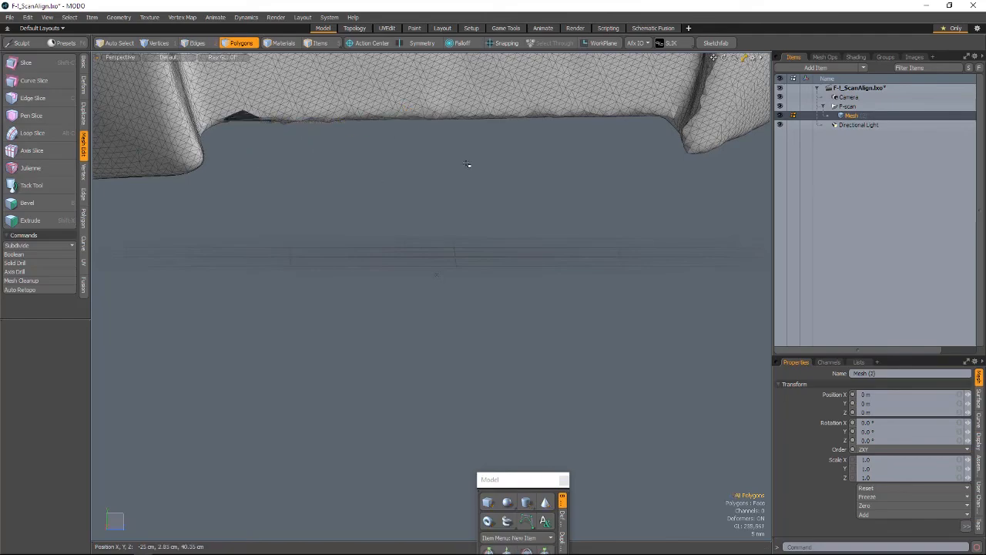
Step: Frame the cleaned car mesh and close the floating Model palette
scroll(469, 165, "down", 8)
mouse_move(464, 198)
left_mouse_down("alt")
mouse_move(459, 216)
mouse_move(400, 231)
left_mouse_up("alt")
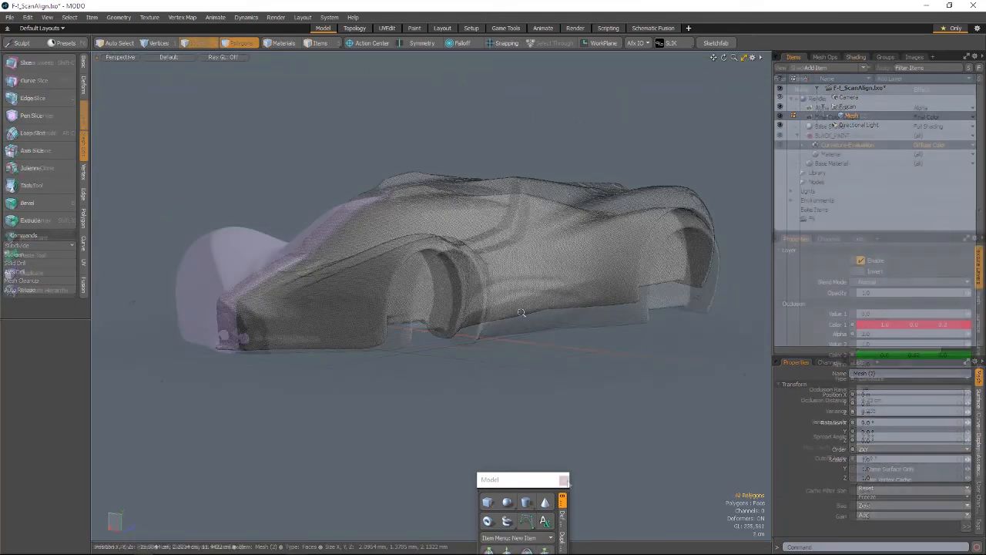
left_click(562, 481)
Step: Render a preview of the car's curvature-evaluation shading, examine the highlighted edges, and close the preview
key("F8")
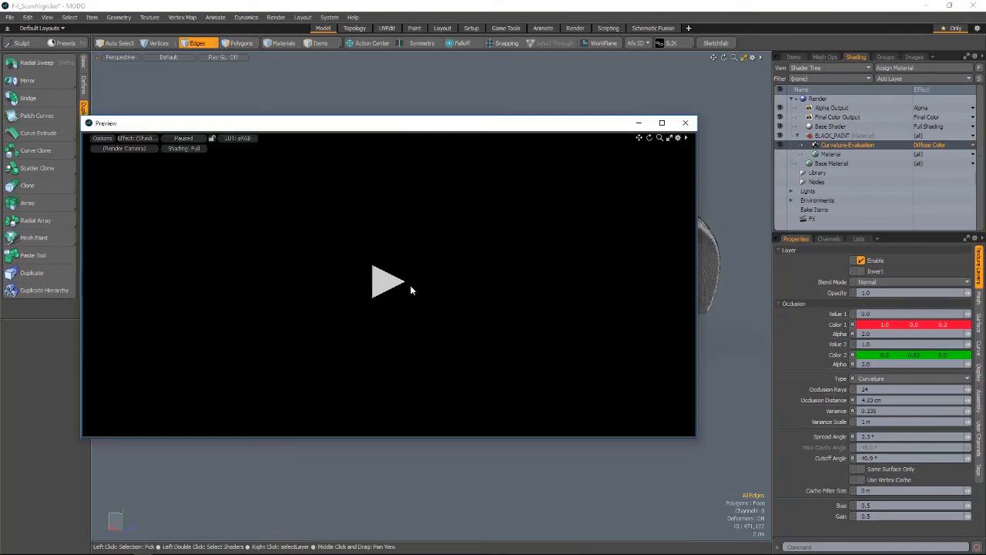
left_click_drag(350, 264, 370, 277, "alt")
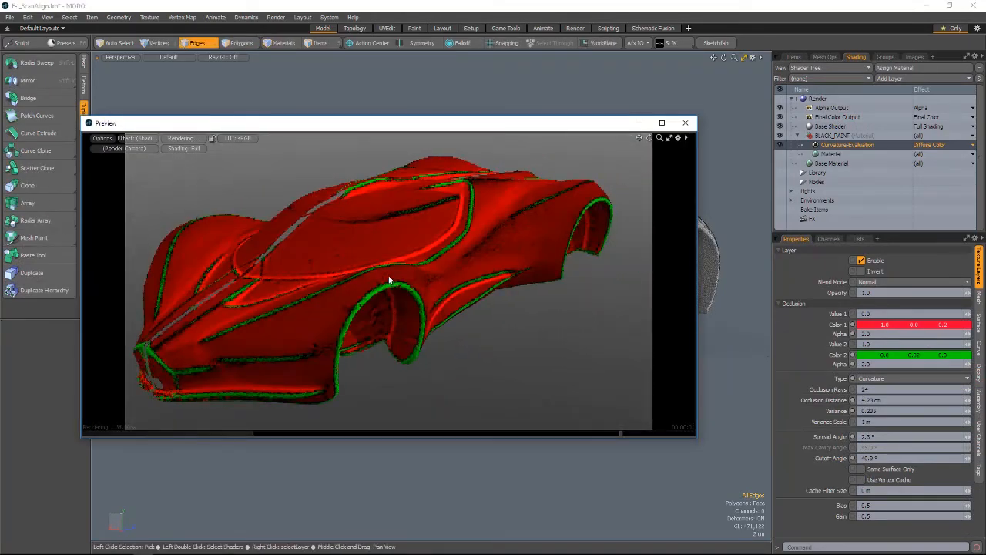
left_click(684, 122)
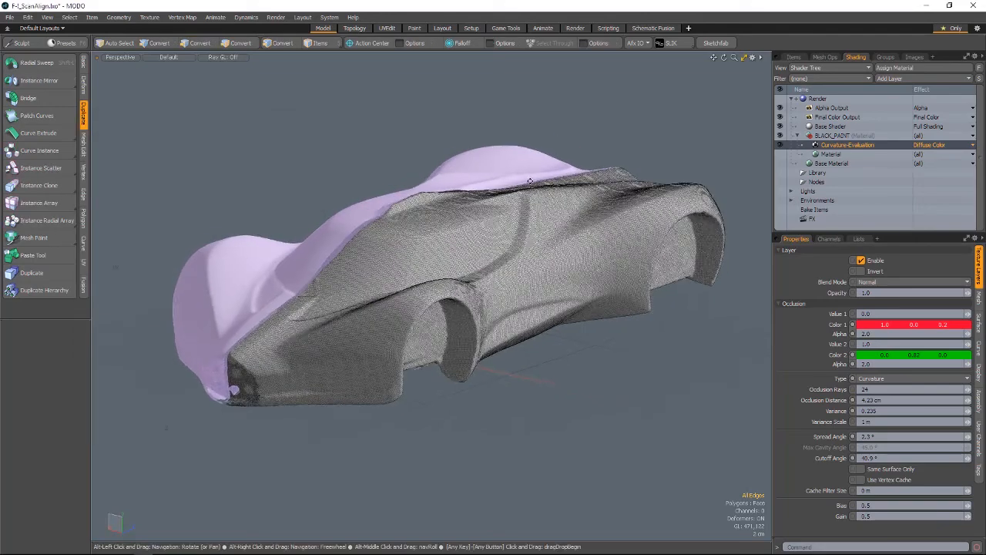
Step: Add a new mesh item and rename it EdgeLock
scroll(724, 248, "up", 3)
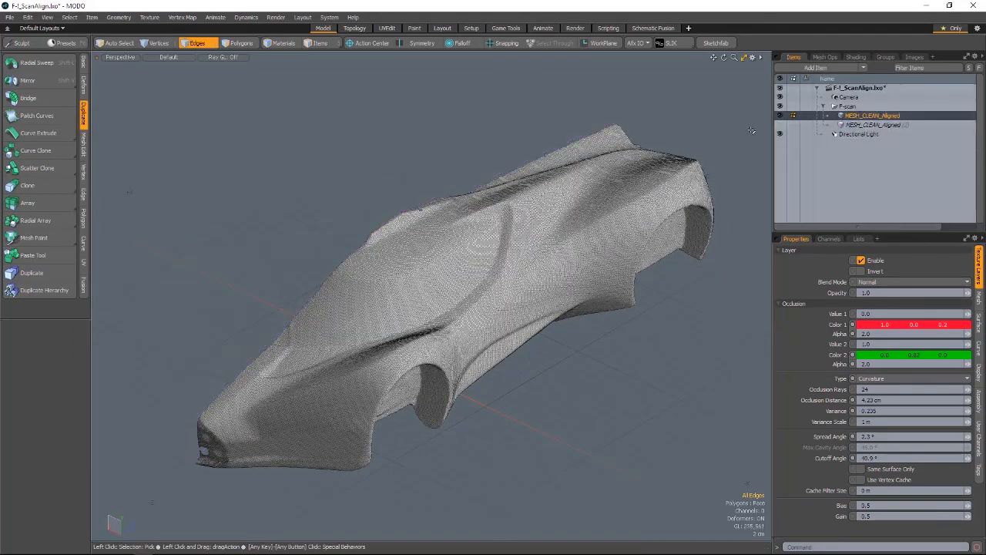
key("n")
right_click(856, 117)
left_click(865, 132)
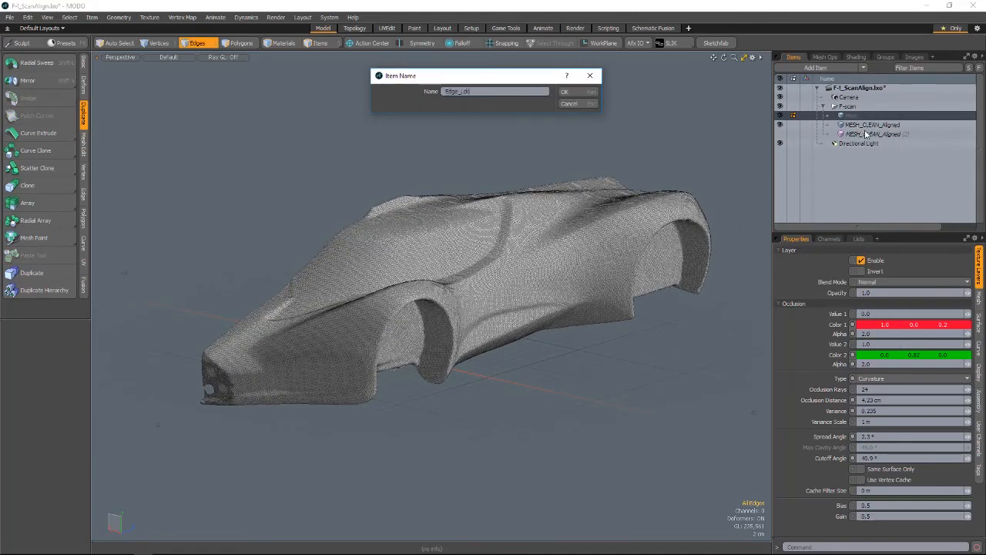
key("Return")
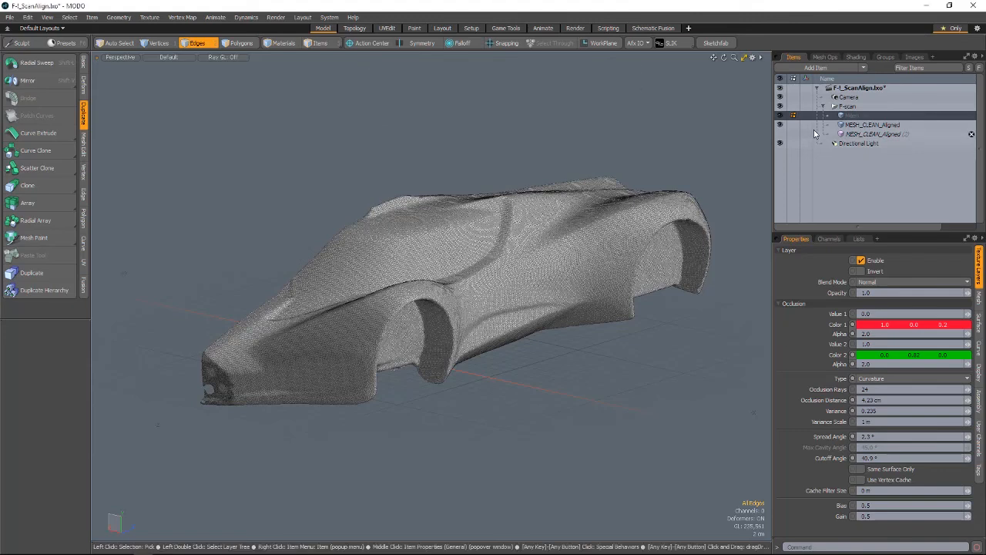
Step: Add another new mesh item and rename it EdgeFlow
key("n")
right_click(845, 117)
left_click(840, 147)
type("EdgeFlow")
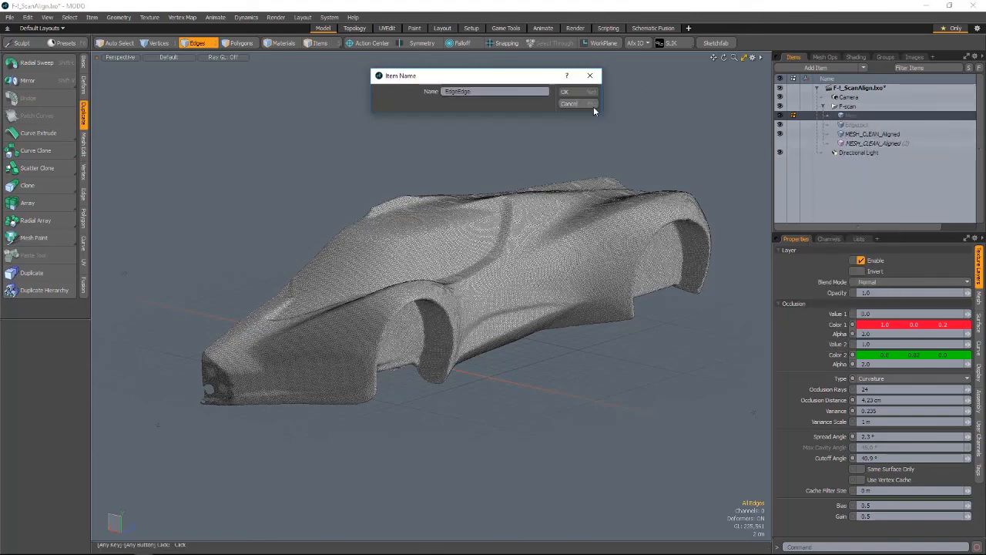
key("Return")
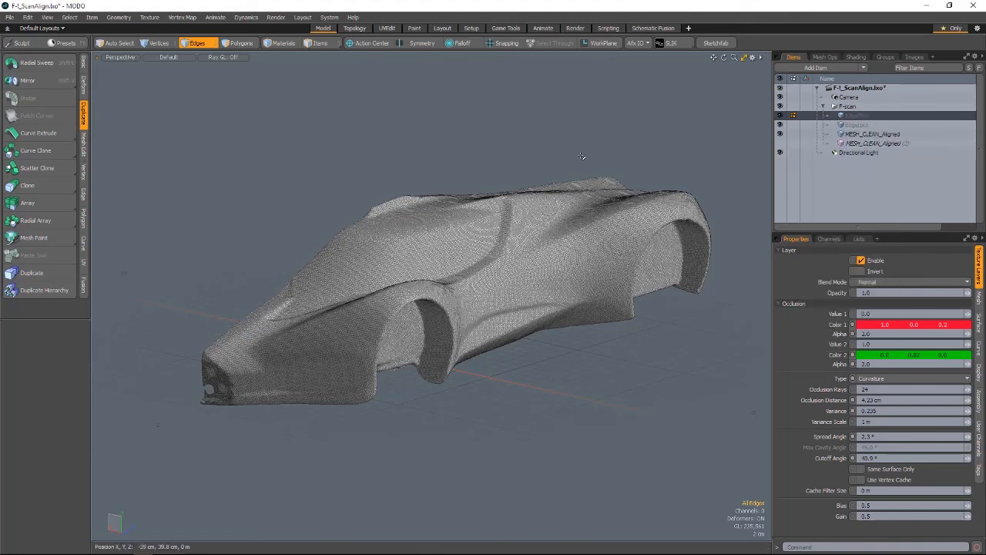
Step: Select the EdgeLock mesh, switch to the Topology layout, and enable Constrain to Background
left_click(858, 126)
left_click(84, 64)
left_click(53, 86)
left_click(355, 30)
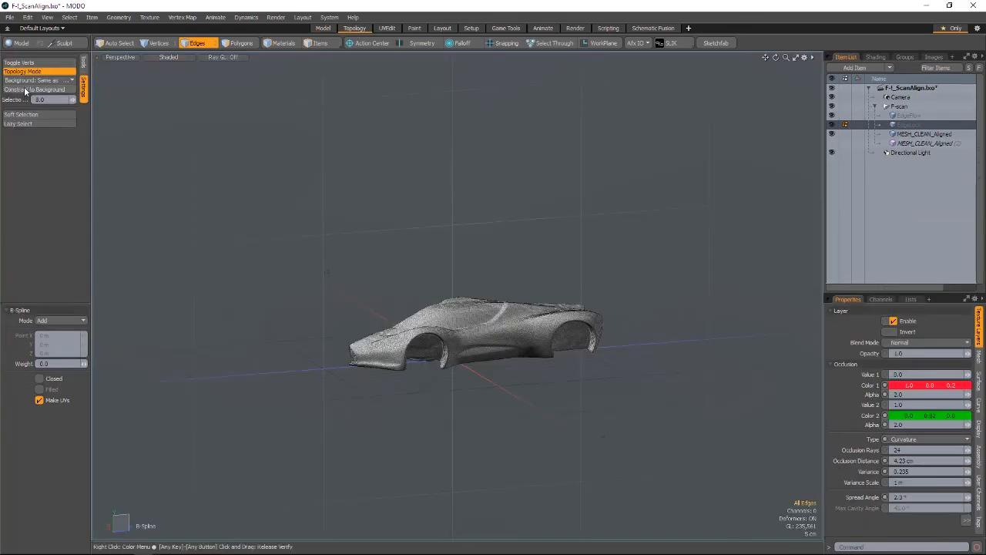
left_click(27, 90)
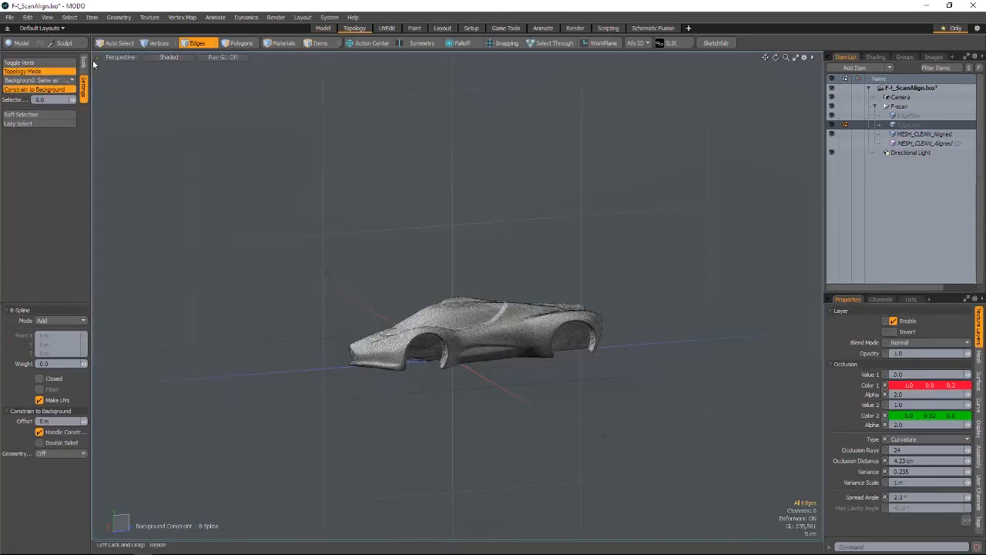
Step: Open the floating Model palette, activate the Curve tool, and move the palette clear of the car
left_click(19, 44)
left_click_drag(520, 162, 164, 96)
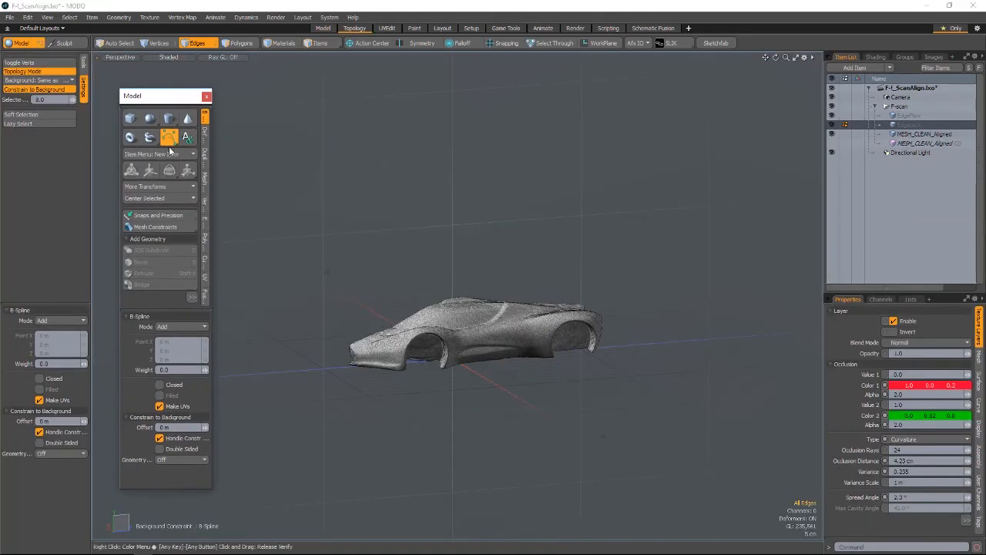
left_click(167, 137)
right_click(169, 141)
left_click(171, 123)
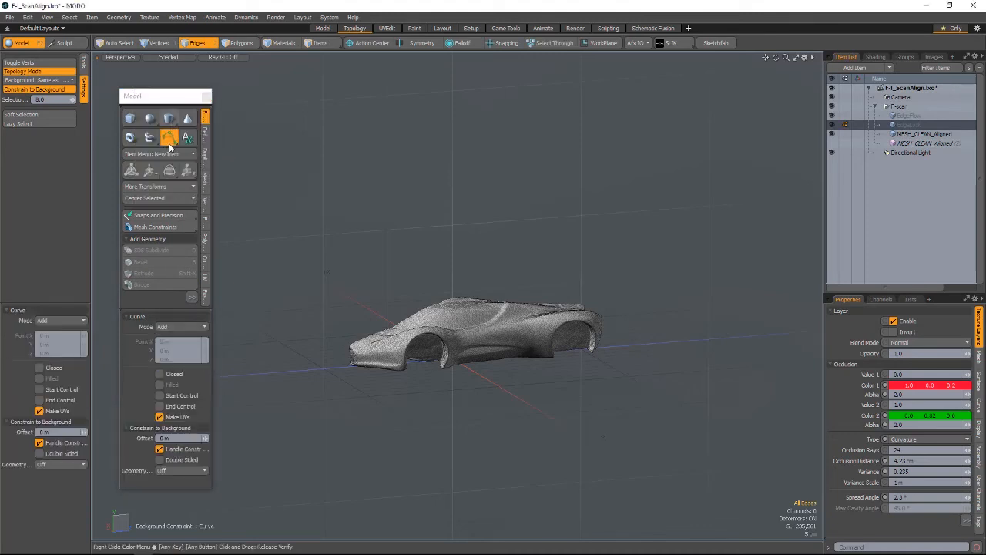
left_click_drag(157, 96, 45, 132)
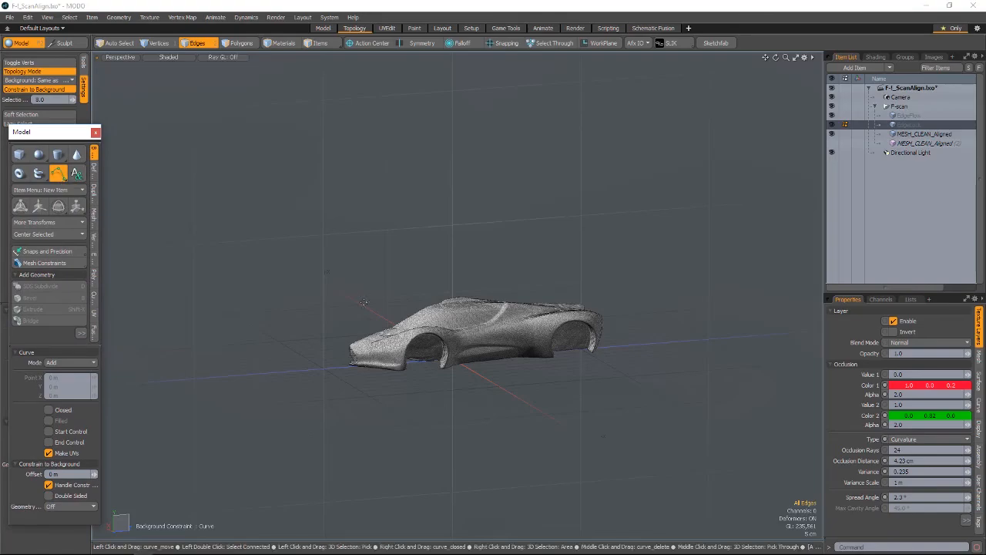
Step: Draw a curve on the scan from the windscreen base along the lower inner edge of the side window's recess
left_click_drag(446, 376, 272, 287, "ctrl+alt")
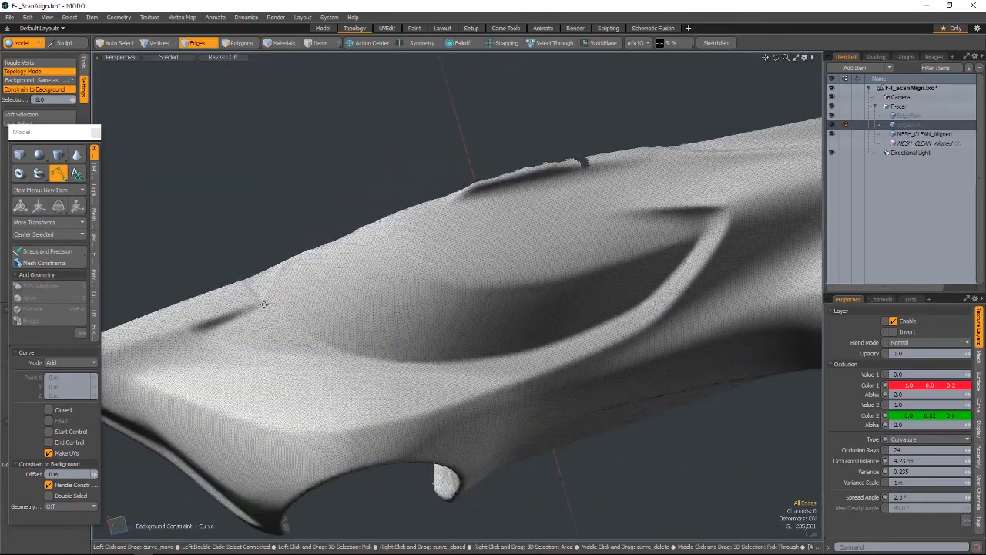
left_click(247, 278)
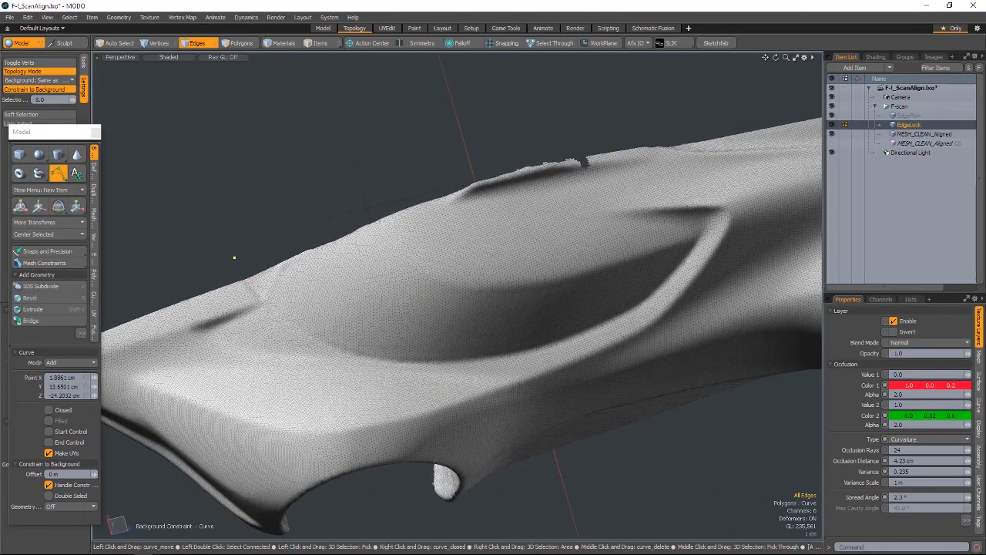
left_click(320, 341)
left_click_drag(462, 372, 465, 360)
left_click(528, 351)
left_click(597, 325)
mouse_move(636, 307)
left_mouse_down("alt")
mouse_move(680, 260)
mouse_move(623, 293)
left_mouse_up("alt")
left_click(577, 304)
Step: Draw separate curves along the side window recess's inner crease and along the crease at its upper edge
left_click(229, 165, "shift")
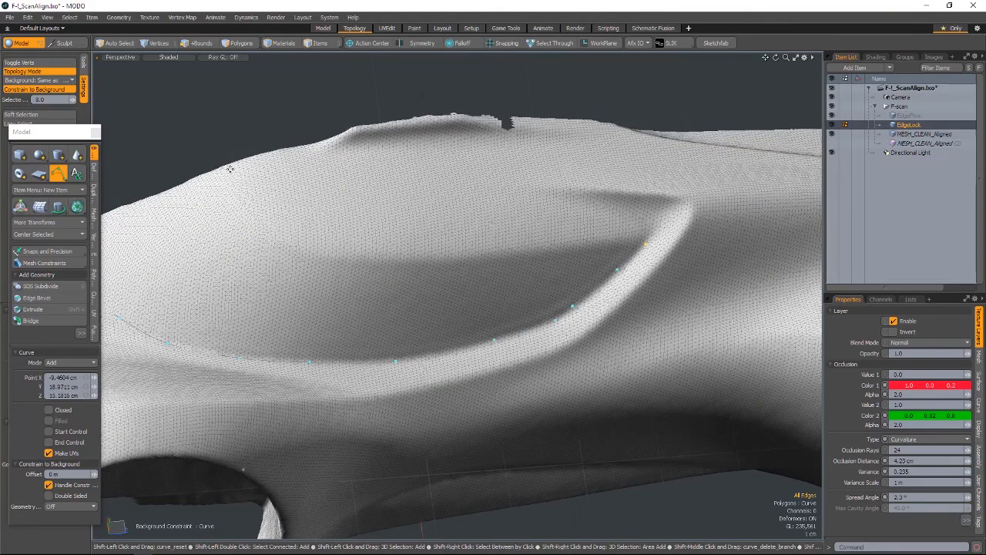
left_click(238, 190)
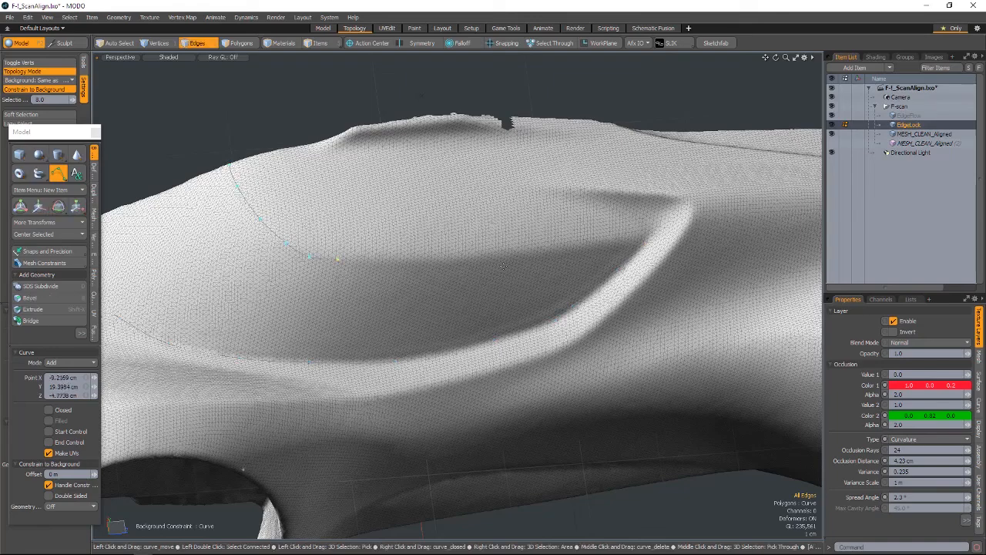
left_click(533, 189, "shift")
left_click_drag(642, 238, 566, 297)
left_click(624, 191)
Step: Draw a curve around the rear tip of the side window recess and forward along its outer edge
left_click(585, 294, "shift")
key("F8")
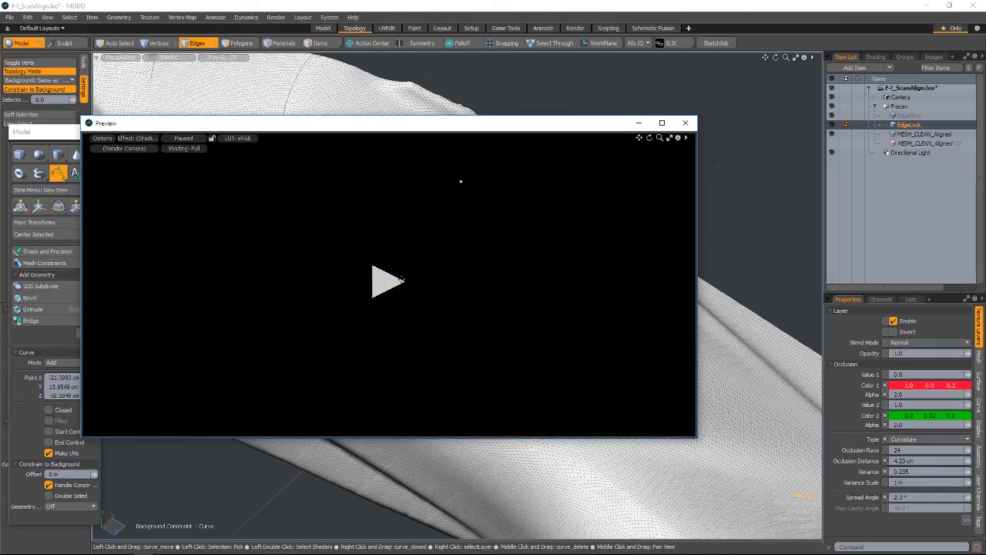
left_click(685, 122)
left_click(594, 308)
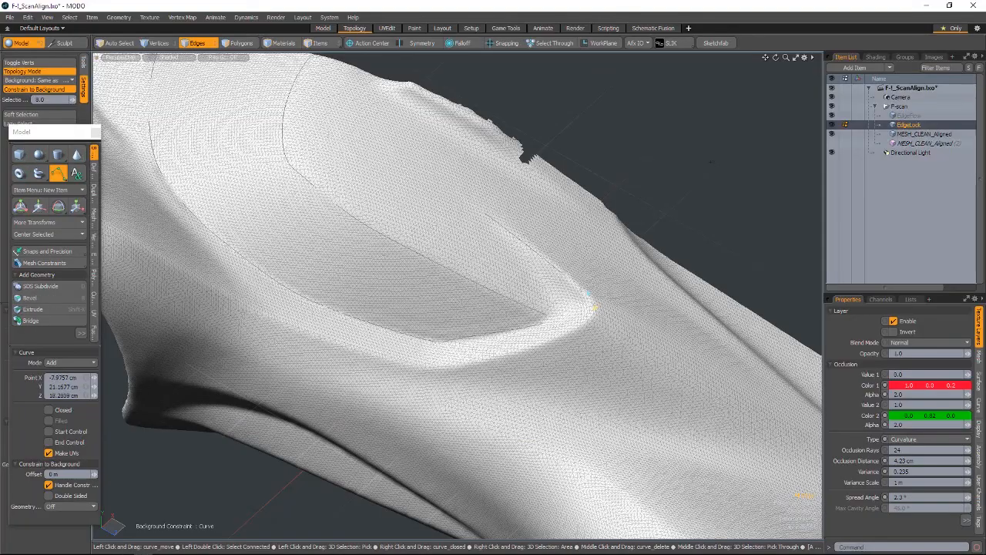
left_click(484, 364)
left_click_drag(483, 365, 512, 212, "alt")
left_click(442, 369)
left_click(489, 359)
left_click(504, 220)
left_click(504, 218)
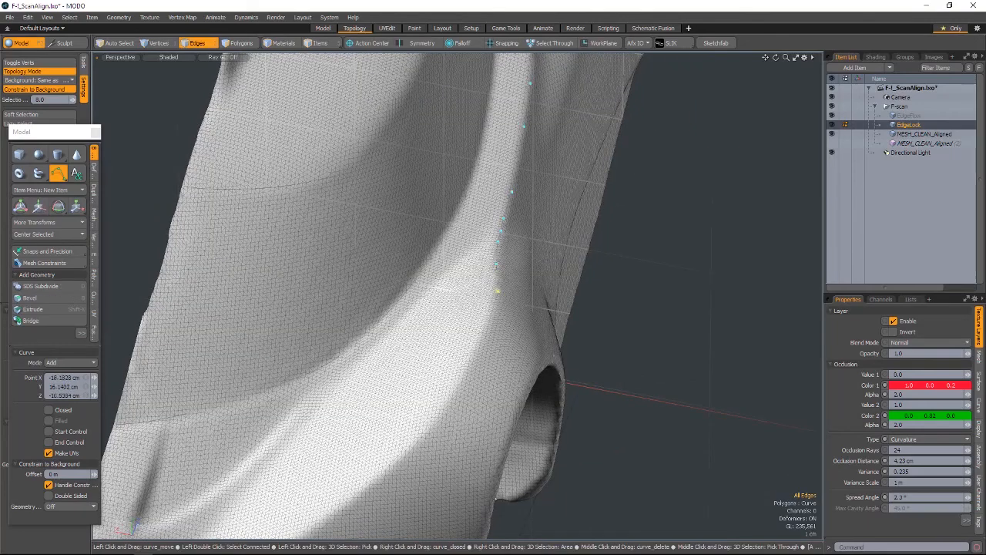
left_click(487, 324)
Step: Continue the recess's outer-edge curve over the front fender and along its crest down to the nose
left_click_drag(488, 323, 659, 282, "alt")
left_click(515, 356)
left_click(518, 389)
left_click_drag(517, 388, 458, 321, "alt")
left_click(438, 365)
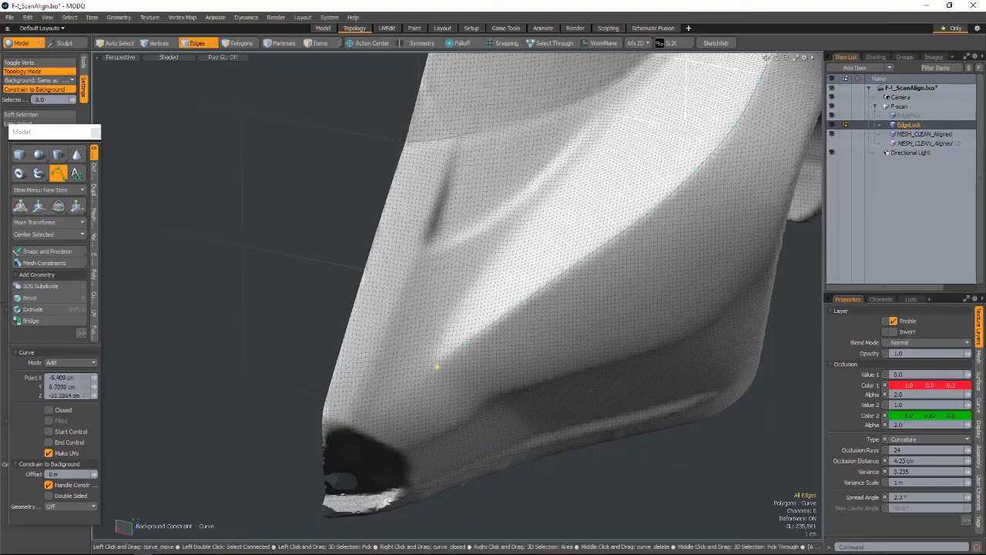
left_click_drag(437, 363, 439, 172, "alt")
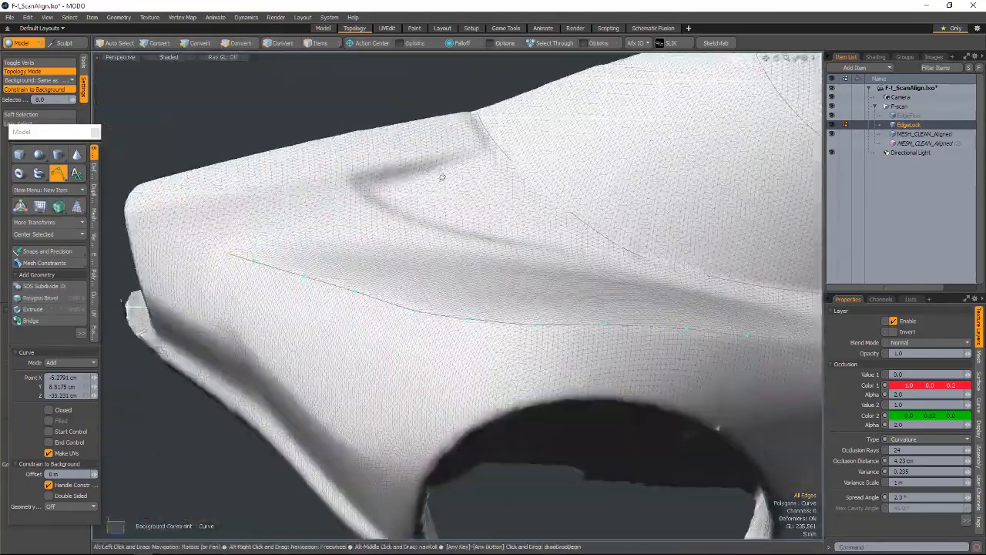
Step: Draw a curve along the headlight recess's crease on the bonnet, around its front corner and back along the fender
left_click(465, 151)
left_click_drag(354, 173, 304, 245, "alt")
left_click(420, 197)
left_click(398, 235)
left_click_drag(305, 245, 647, 310, "alt+shift")
left_click_drag(354, 312, 516, 339, "alt")
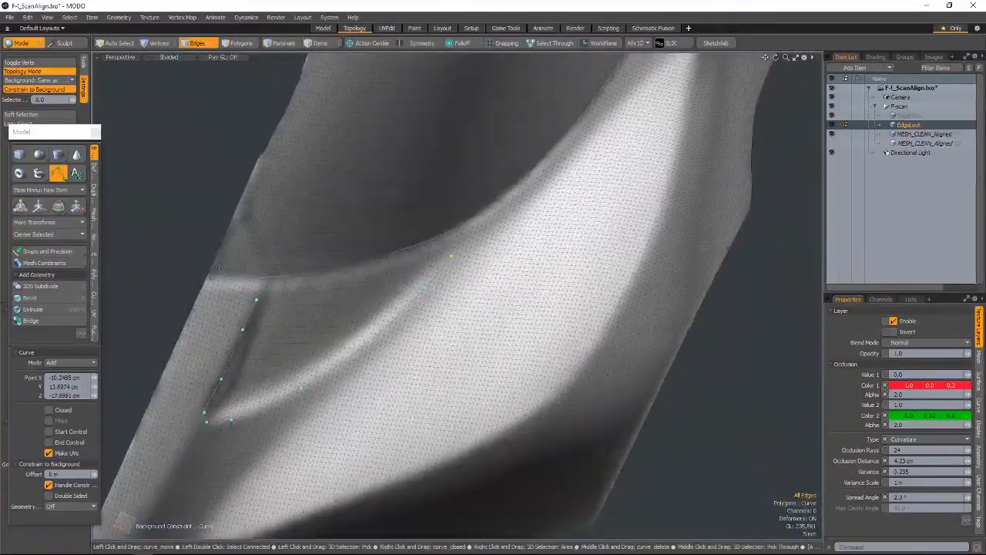
Step: Draw a curve along the rear edge of the bonnet from the centreline into the outer crease of the side window recess
left_click(240, 288, "shift")
left_click_drag(240, 288, 206, 285, "shift")
left_click(260, 287)
left_click(505, 208)
left_click_drag(531, 188, 398, 334, "alt+shift")
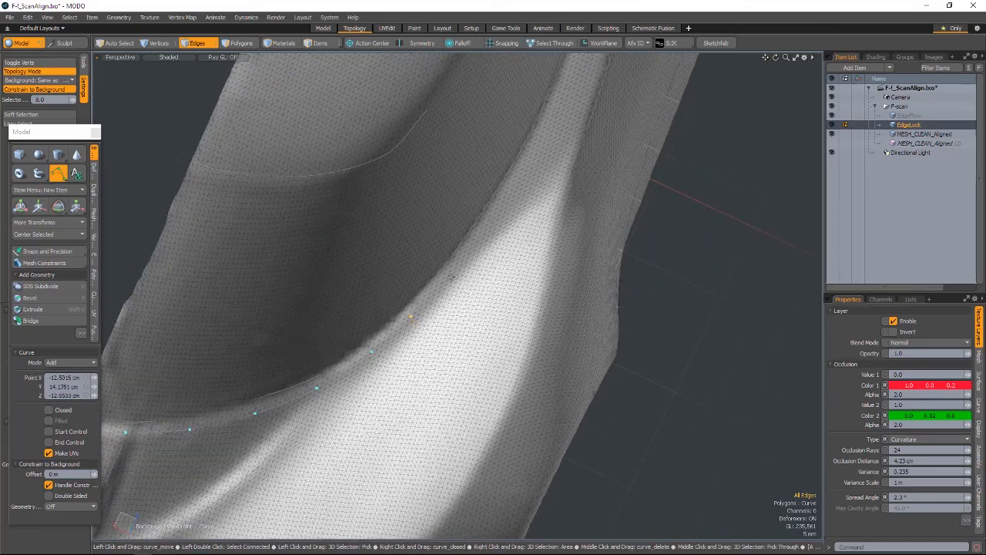
left_click_drag(470, 269, 477, 357, "alt")
scroll(599, 305, "up", 4)
Step: Start a curve at the rear of the roof and trace the engine cover's crease toward the tail
left_click(791, 334, "shift")
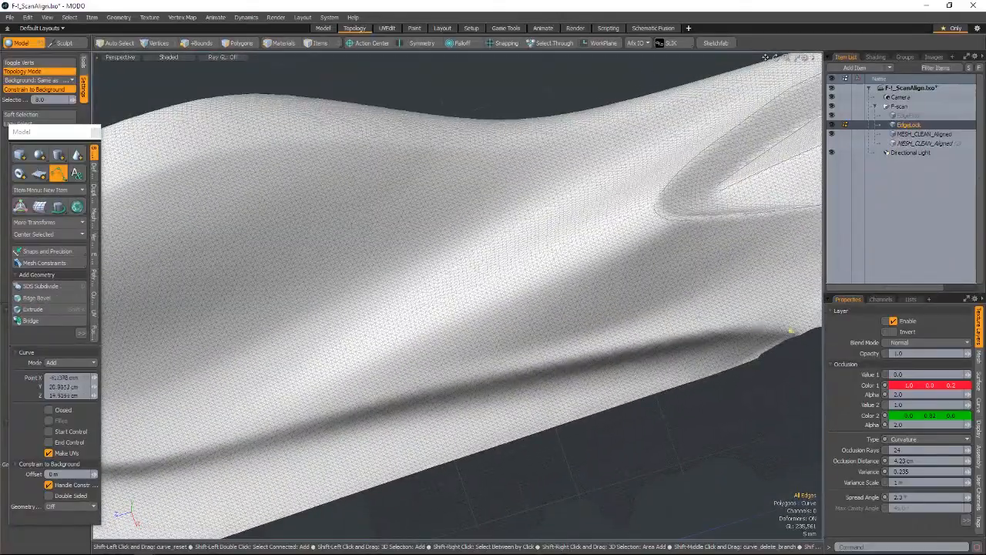
left_click(660, 341)
left_click_drag(660, 341, 705, 333, "alt")
left_click(629, 348)
left_click_drag(629, 347, 651, 308, "alt")
left_click(560, 316)
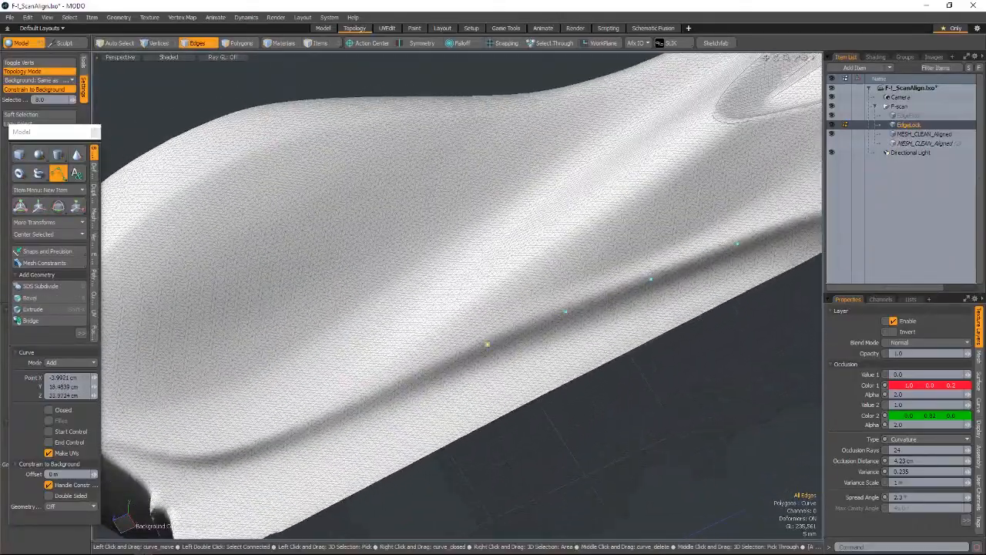
left_click(509, 326)
Step: Extend the engine cover curve around the crease's bend to the tail's upper edge
mouse_move(487, 344)
left_mouse_down("alt")
mouse_move(539, 333)
mouse_move(549, 317)
mouse_move(503, 343)
left_mouse_up("alt")
left_click(493, 351)
left_click(477, 372)
left_click(457, 391)
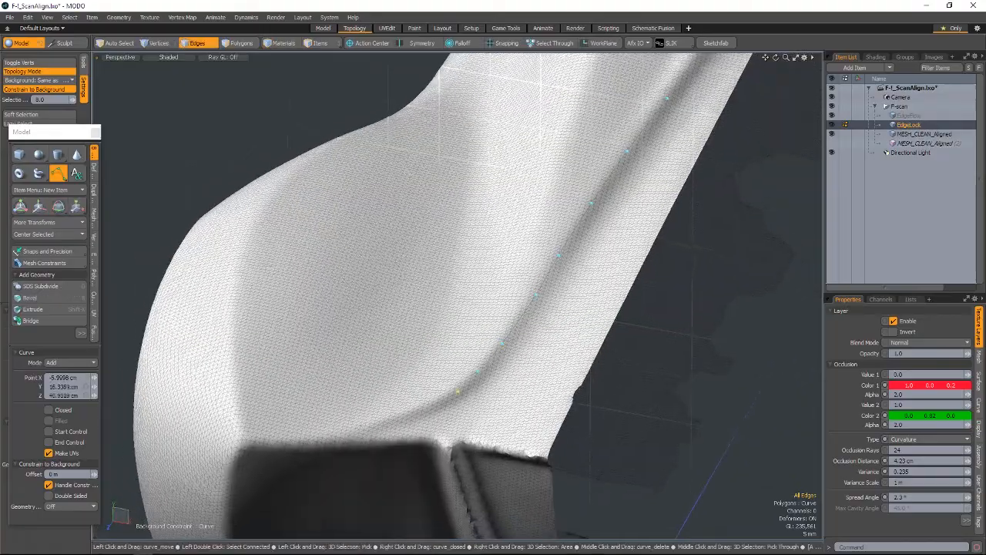
mouse_move(457, 391)
left_mouse_down("alt")
mouse_move(319, 396)
mouse_move(472, 403)
left_mouse_up("alt")
left_click(472, 403)
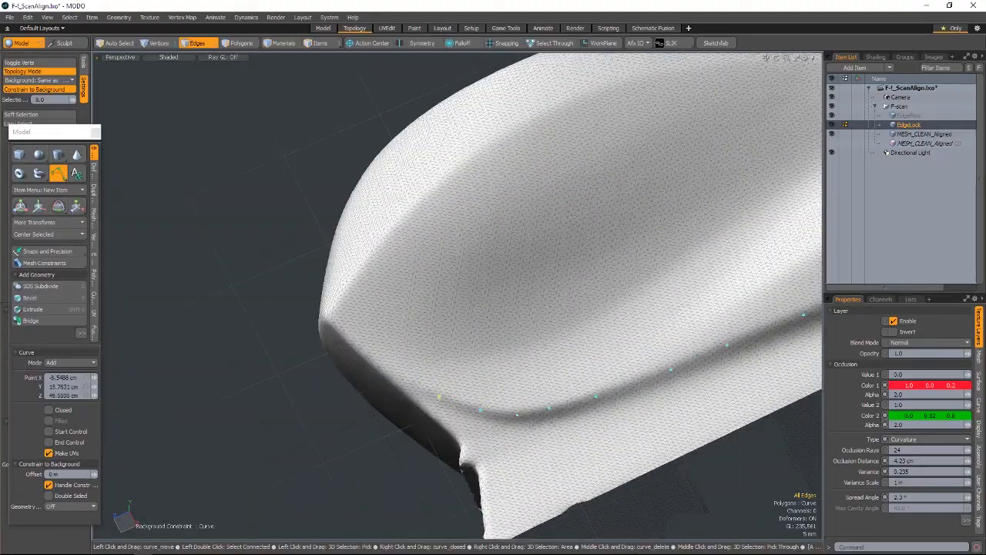
left_click(391, 370)
left_click_drag(391, 370, 786, 401, "alt")
Step: Draw a curve along the base of the raised section on the roof, from its front end toward the rear
scroll(576, 154, "down", 5)
scroll(488, 286, "up", 5)
left_click_drag(371, 293, 374, 316, "alt")
left_click(374, 316)
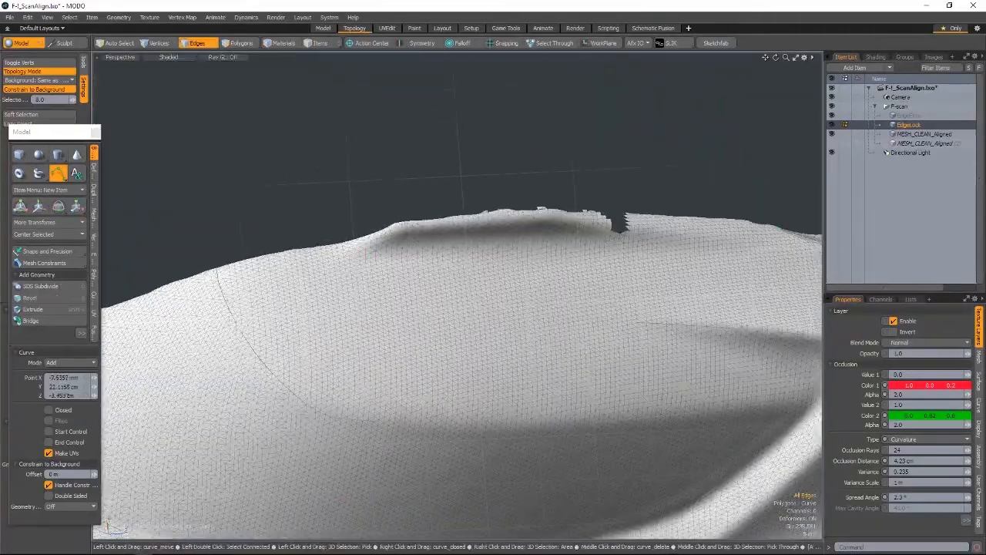
left_click(507, 223)
left_click(654, 226)
left_click_drag(655, 226, 413, 282, "alt")
left_click(534, 208)
left_click(563, 214)
left_click(581, 220)
scroll(534, 268, "down", 4)
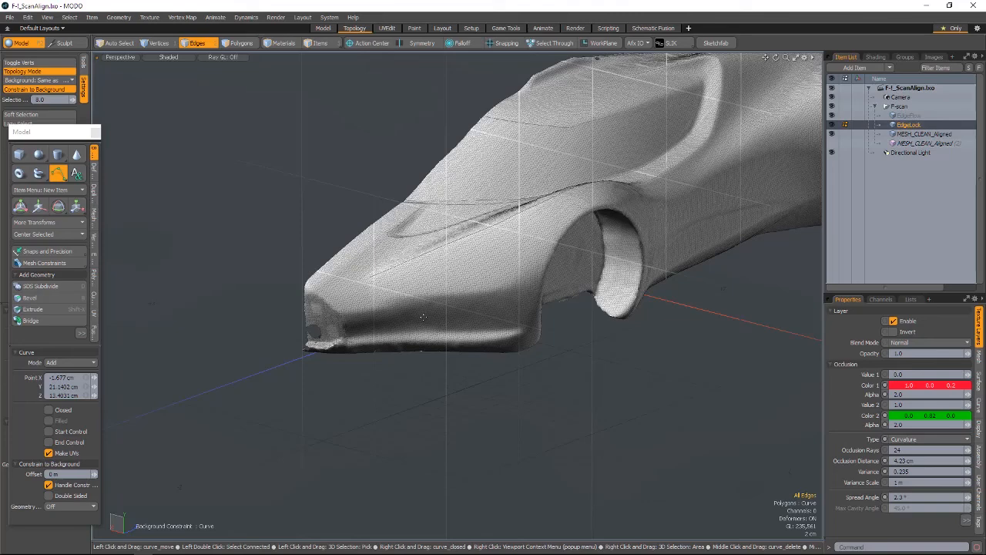
Step: Draw a curve along the upper edge of the front bumper's side recess
left_click_drag(423, 317, 324, 246, "alt")
left_click(325, 248)
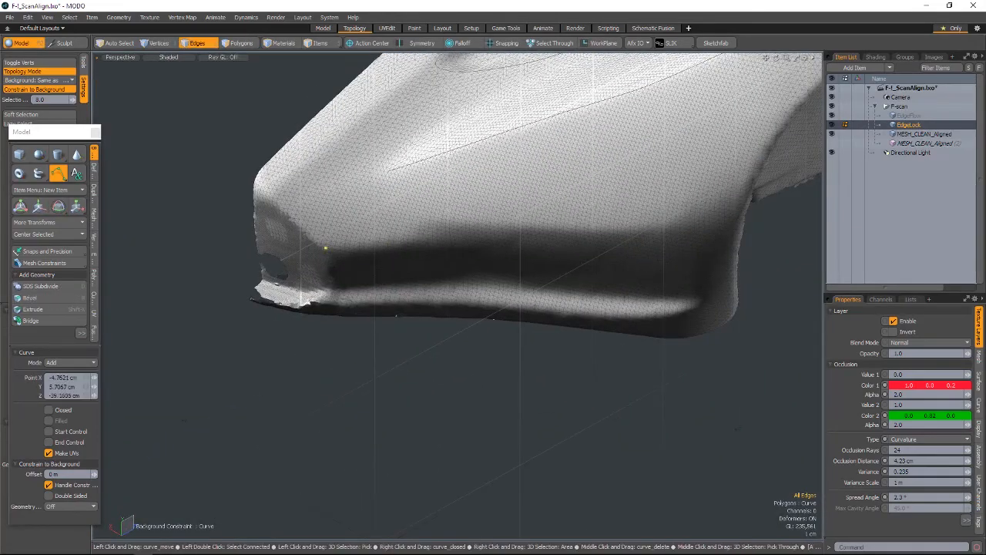
left_click(550, 229)
left_click_drag(550, 229, 420, 331, "alt")
left_click(519, 224)
Step: Draw a curve along the upper edge of the front lip, beneath the bumper recess
left_click(244, 337)
left_click(304, 330)
left_click(402, 327)
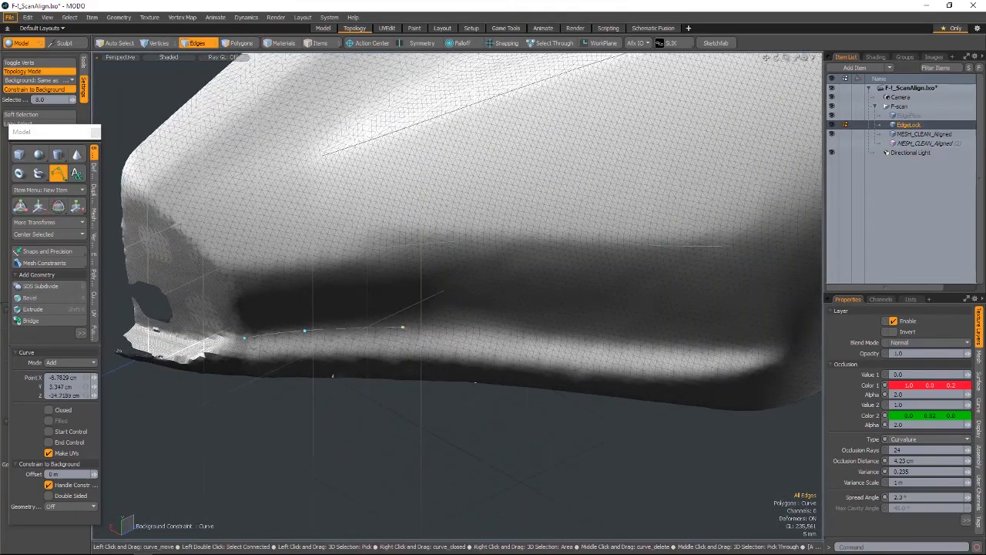
left_click(487, 329)
left_click(468, 333)
left_click_drag(708, 346, 355, 331, "alt")
Step: Draw a separate curve along the lower side of the front lip toward the front wheel arch
left_click(355, 331, "shift")
left_click(433, 328)
left_click(556, 327)
left_click_drag(556, 327, 328, 347, "alt+shift")
left_click(452, 293)
left_click(508, 312)
left_click(574, 342)
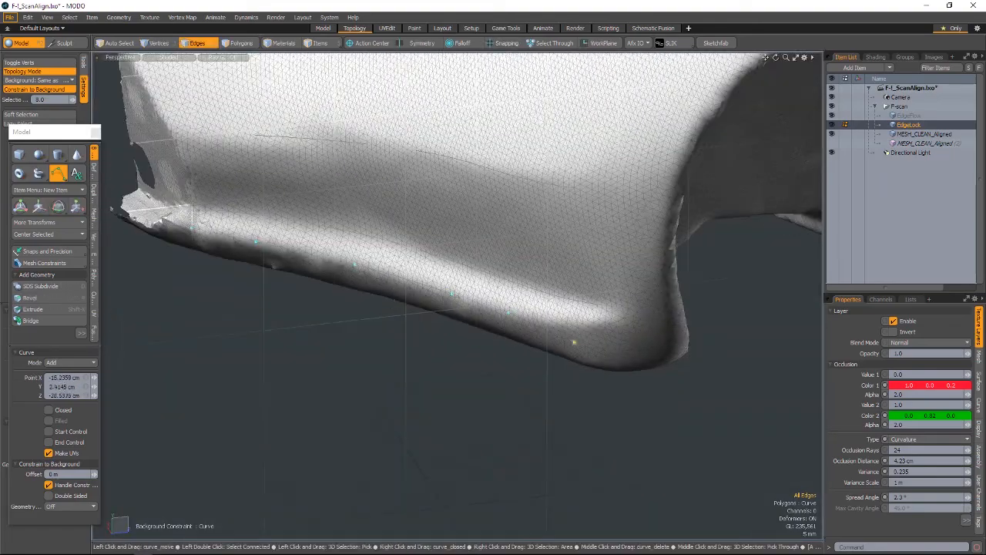
left_click_drag(601, 345, 394, 420, "alt")
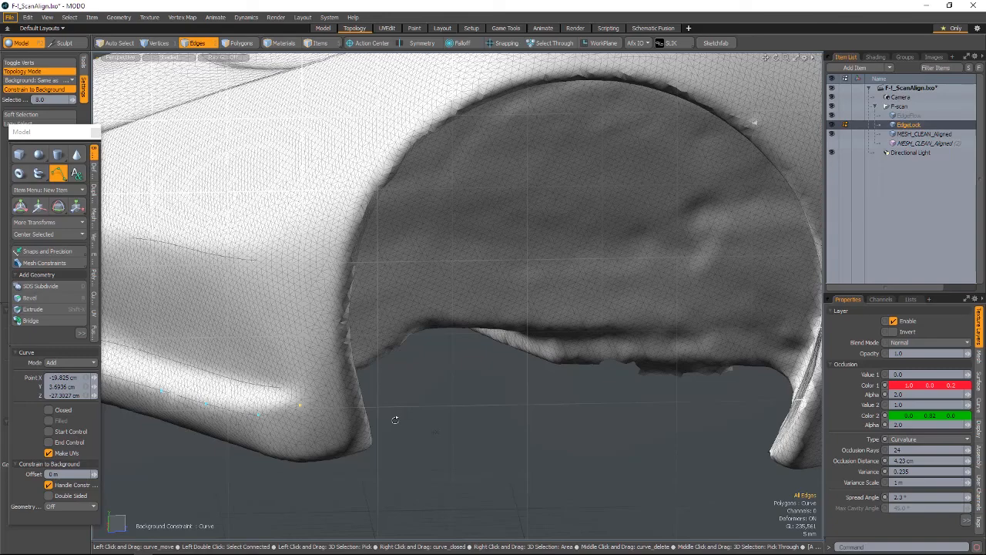
Step: Reposition the Model palette and draw a curve up the front edge and over the top of the front wheel arch
left_click_drag(395, 420, 383, 431, "alt")
left_click_drag(49, 132, 67, 163)
left_click_drag(447, 362, 362, 435, "alt")
left_click(390, 179)
left_click_drag(438, 117, 398, 165, "alt+shift")
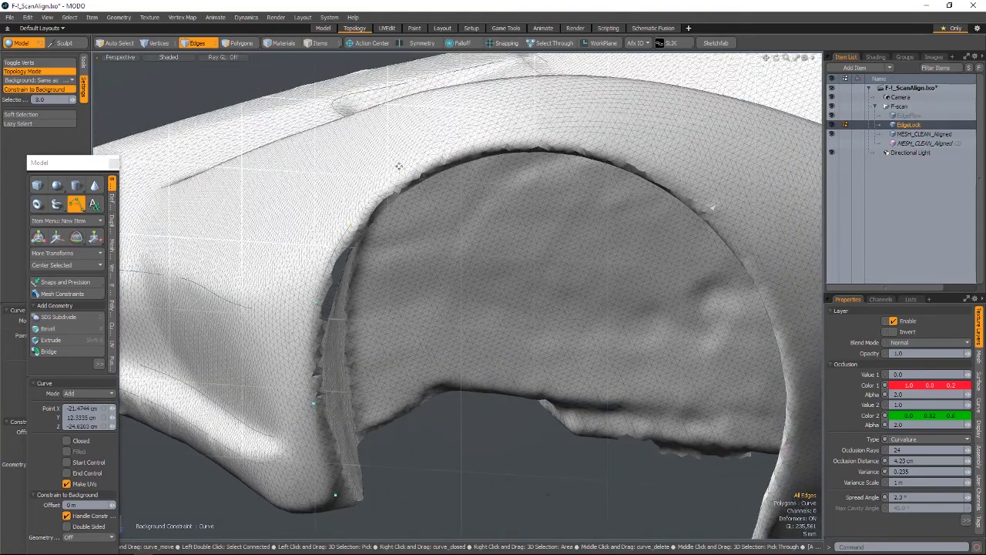
left_click(399, 175)
left_click(450, 138)
left_click_drag(455, 141, 443, 115, "alt")
left_click(448, 138)
Step: Continue the front wheel arch curve down the arch's rear edge to its lower tip
left_click_drag(476, 224, 469, 173, "alt")
left_click(532, 224)
left_click_drag(532, 224, 541, 216, "alt")
left_click(523, 332)
left_click_drag(520, 362, 516, 330, "alt")
left_click(517, 325)
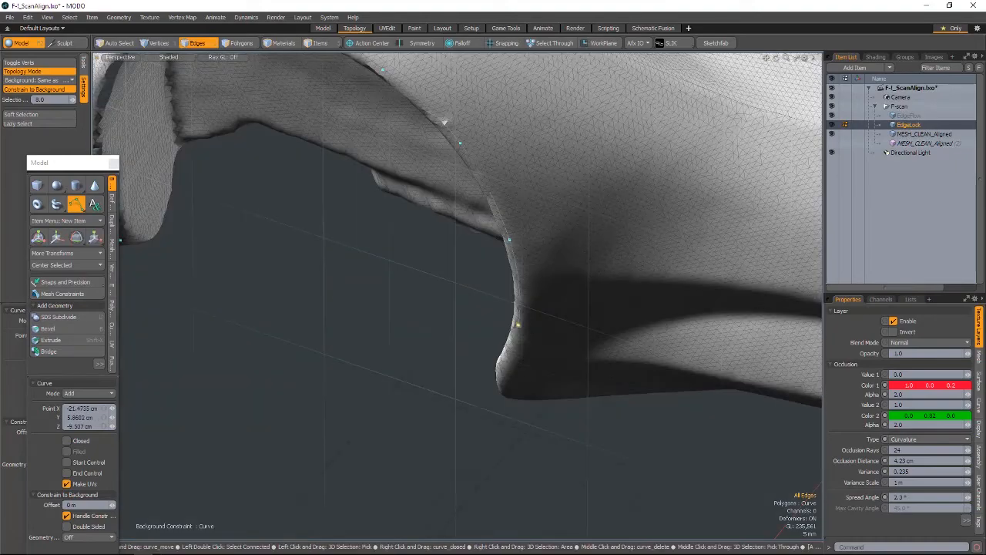
left_click_drag(501, 375, 518, 416, "alt")
Step: Draw a curve from the tail's outer upper corner forward along the rear fender's crest toward the side window
left_click_drag(616, 308, 432, 332, "alt+shift")
left_click_drag(524, 323, 462, 324, "ctrl+alt")
left_click_drag(577, 312, 435, 277, "alt+shift")
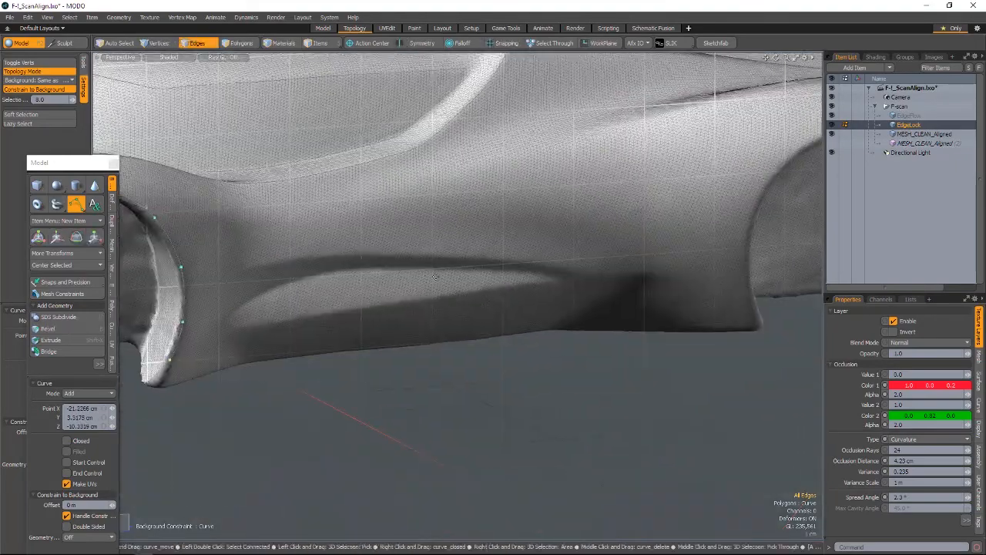
left_click_drag(620, 268, 319, 365, "alt+shift")
left_click_drag(724, 115, 608, 239, "alt+shift")
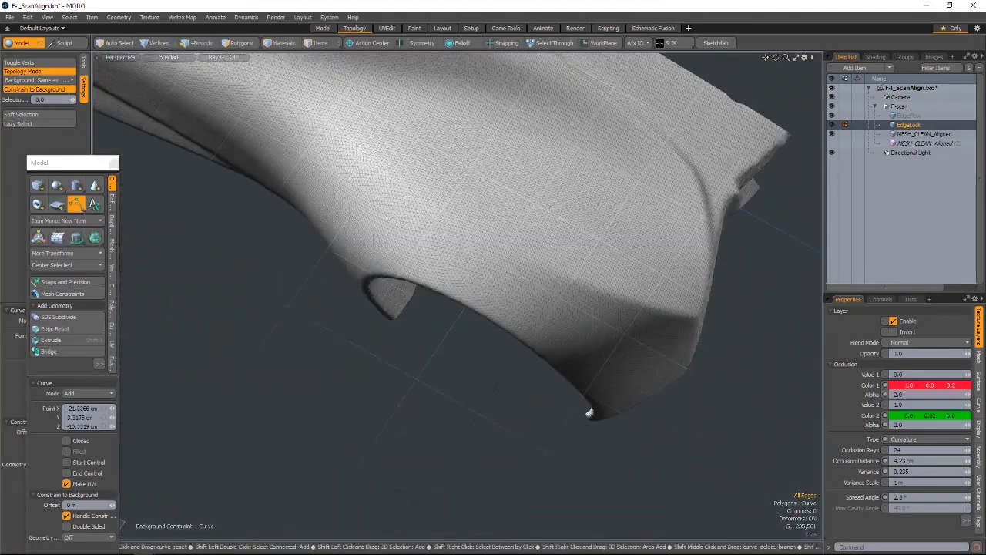
left_click(692, 316)
key("2")
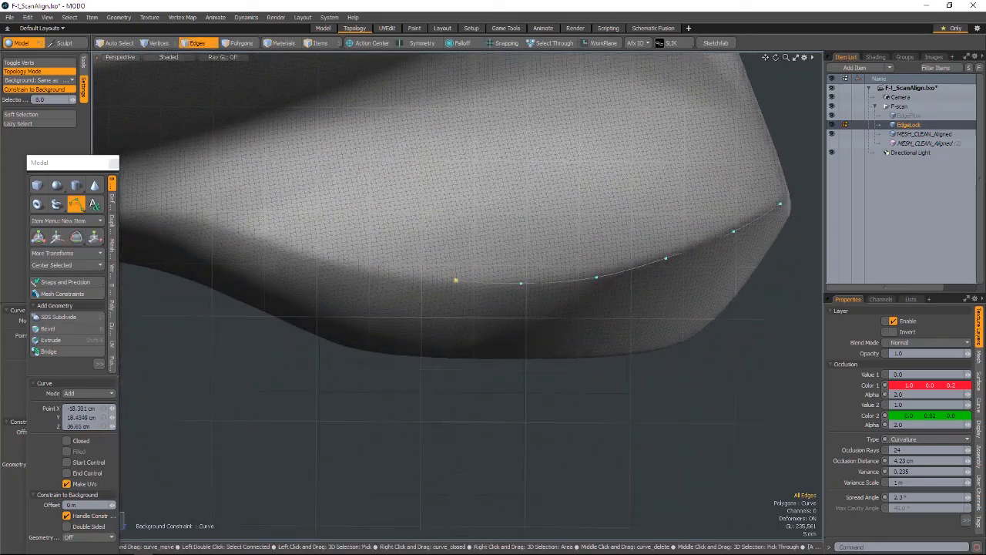
left_click_drag(355, 267, 501, 299, "alt+shift")
left_click(389, 273)
left_click_drag(390, 272, 634, 219, "alt+shift")
left_click(373, 268)
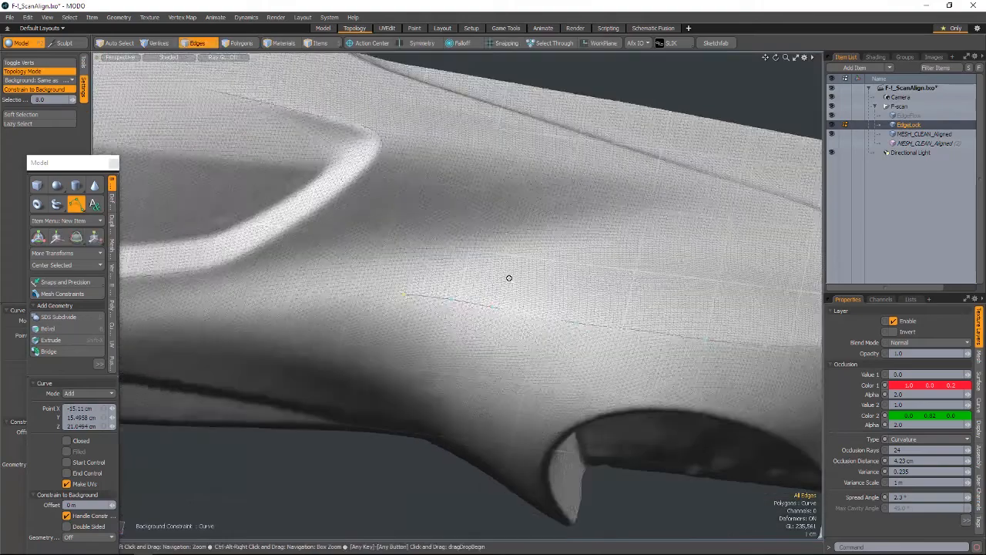
scroll(500, 277, "up", 2)
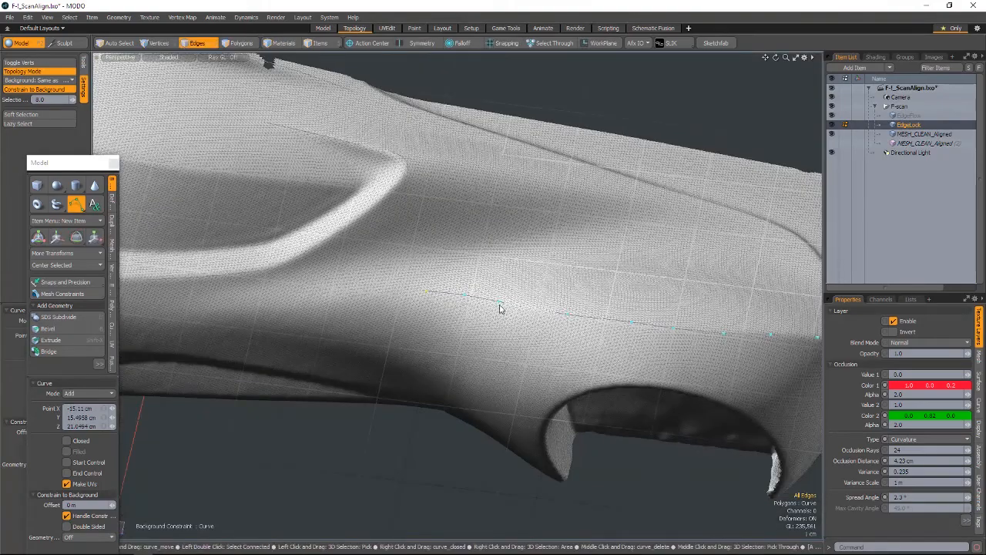
Step: Draw a curve around the rear wheel arch from its front lower tip to its rear lower tip
left_click_drag(500, 308, 531, 358, "alt")
scroll(563, 397, "up", 3)
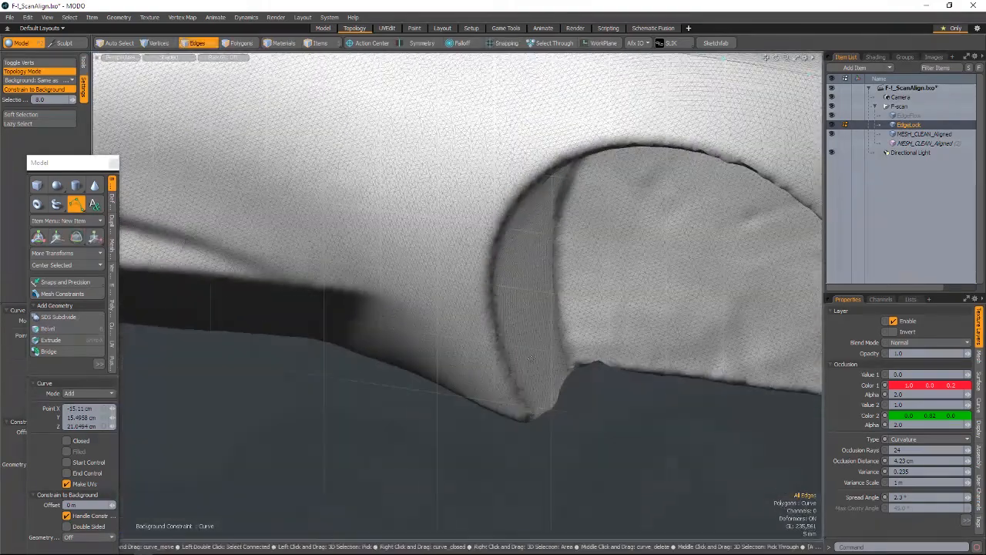
left_click(525, 418)
left_click(488, 340)
left_click(505, 207)
left_click_drag(505, 206, 538, 420, "alt")
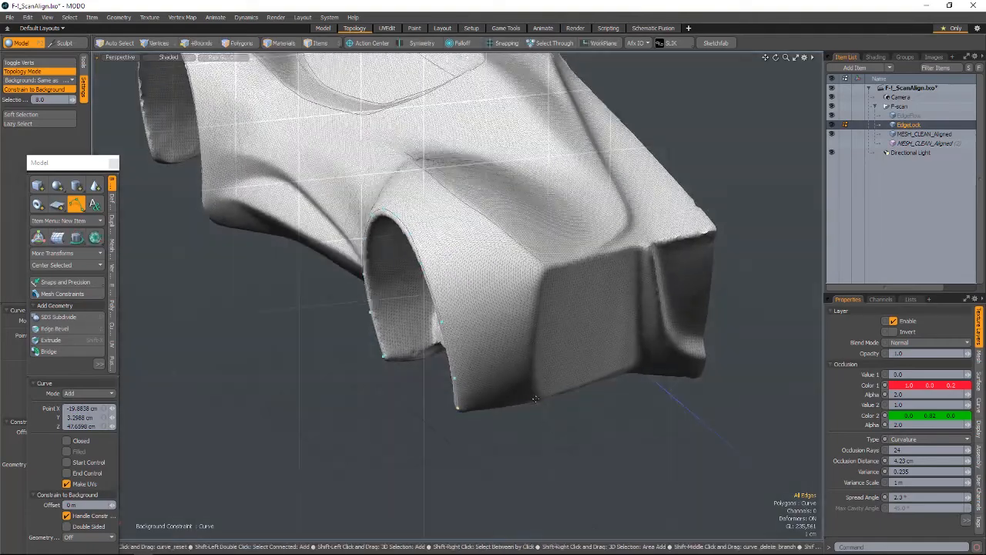
Step: Draw a curve up the tail's outer vertical corner edge from the bottom to the upper corner
left_click(536, 399, "shift")
left_click(531, 387)
left_click(531, 355)
scroll(534, 335, "up", 4)
left_click(532, 266)
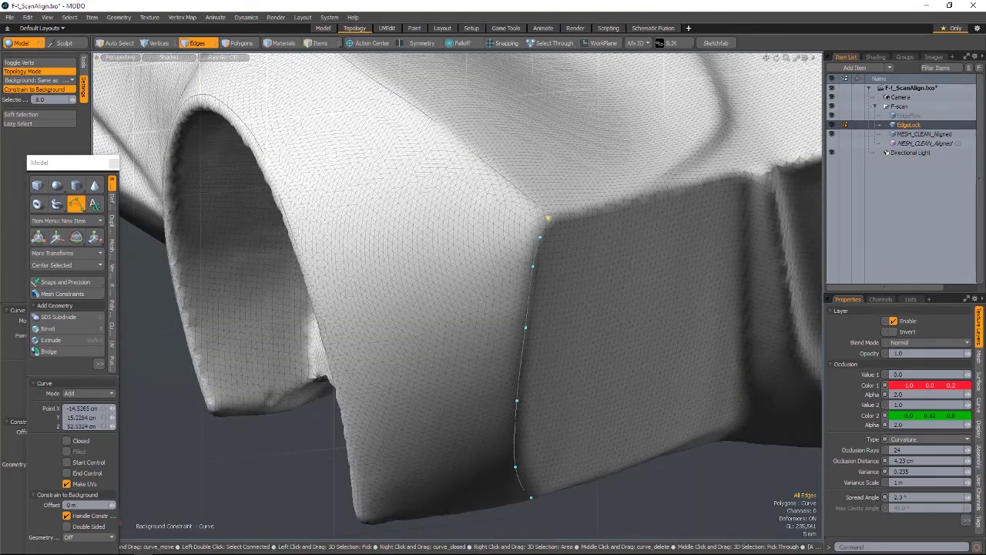
Step: Draw a curve along the flat rear panel's upper edge from the outer corner toward the centre recess
left_click_drag(563, 212, 478, 216, "alt+shift")
left_click_drag(567, 202, 446, 260, "alt")
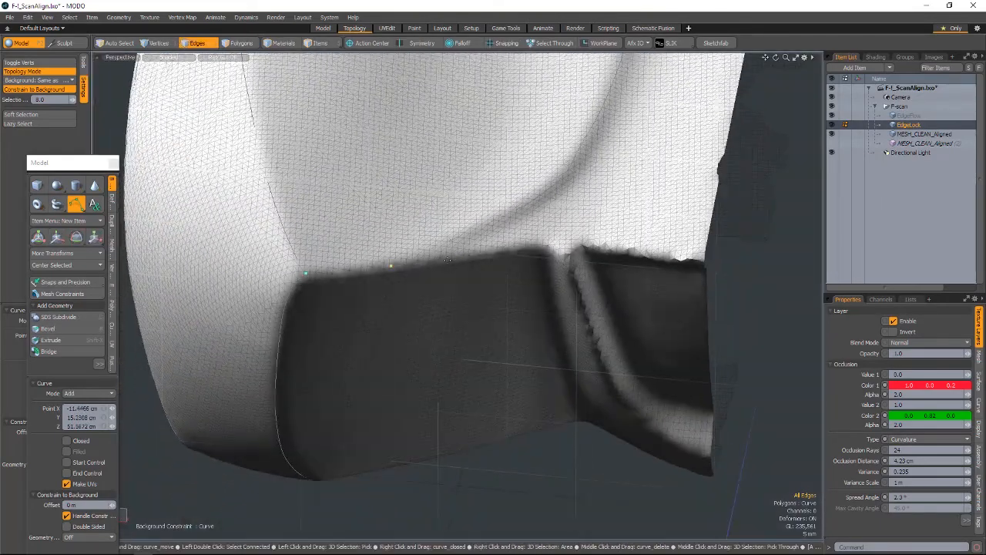
left_click(539, 244)
left_click_drag(515, 310, 589, 234, "alt")
scroll(593, 241, "down", 4)
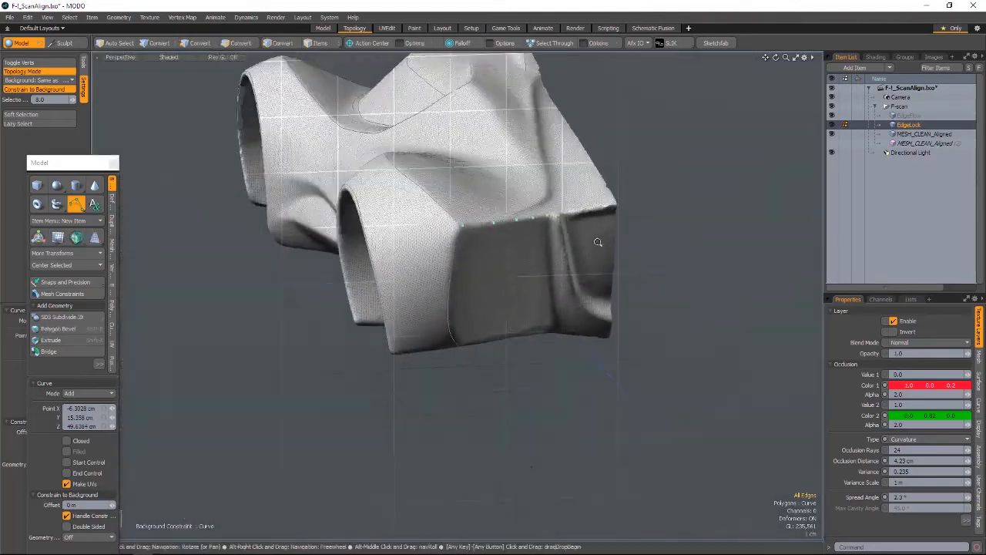
Step: Draw a curve down the flat rear panel's inner vertical edge
scroll(597, 242, "up", 4)
left_click(505, 230, "shift")
left_click_drag(505, 229, 513, 166, "shift")
left_click(510, 256)
left_click(511, 342)
left_click(515, 413)
left_click(524, 464)
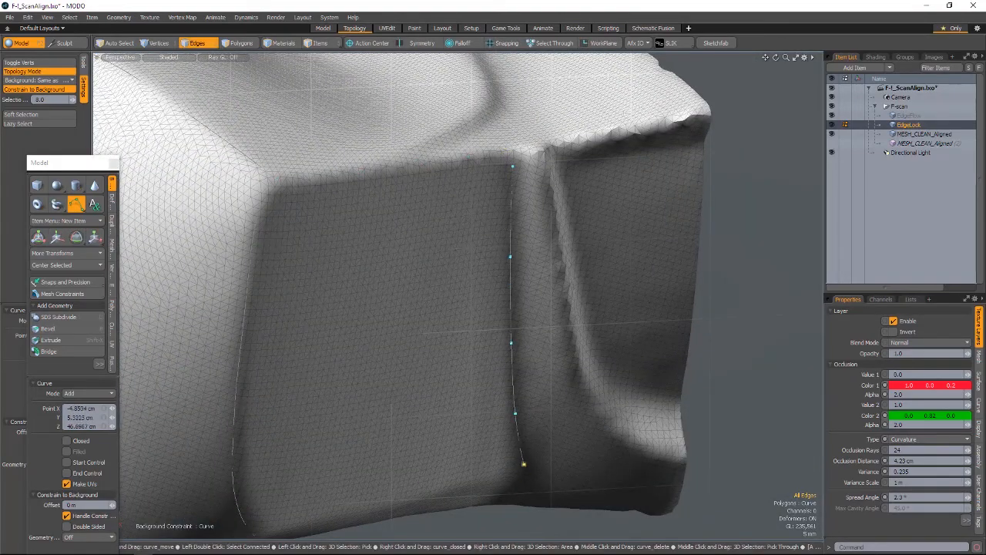
Step: Trace the ridge beside the tail's centre recess down and around its lower bend to the centreline
left_click_drag(523, 309, 540, 231, "alt")
left_click(534, 166, "shift")
left_click(547, 233)
left_click(564, 301)
left_click(581, 367)
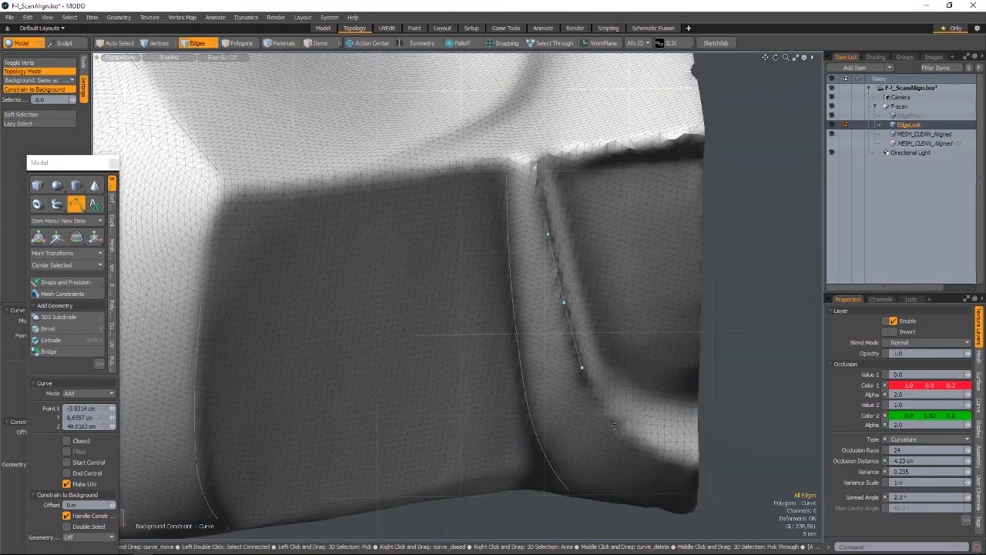
left_click_drag(687, 471, 694, 464)
left_click_drag(616, 331, 539, 308, "alt")
left_click(546, 248)
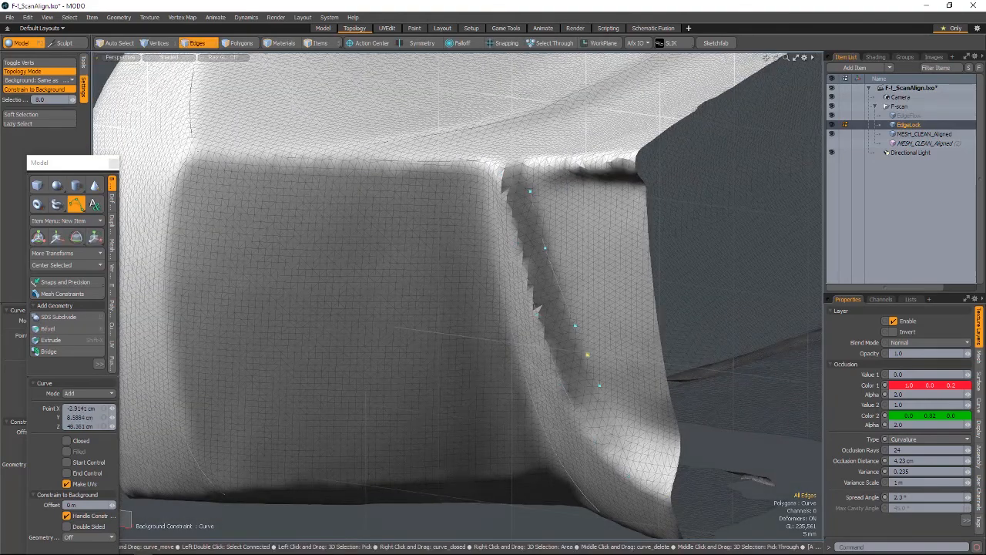
left_click_drag(587, 356, 564, 203, "alt")
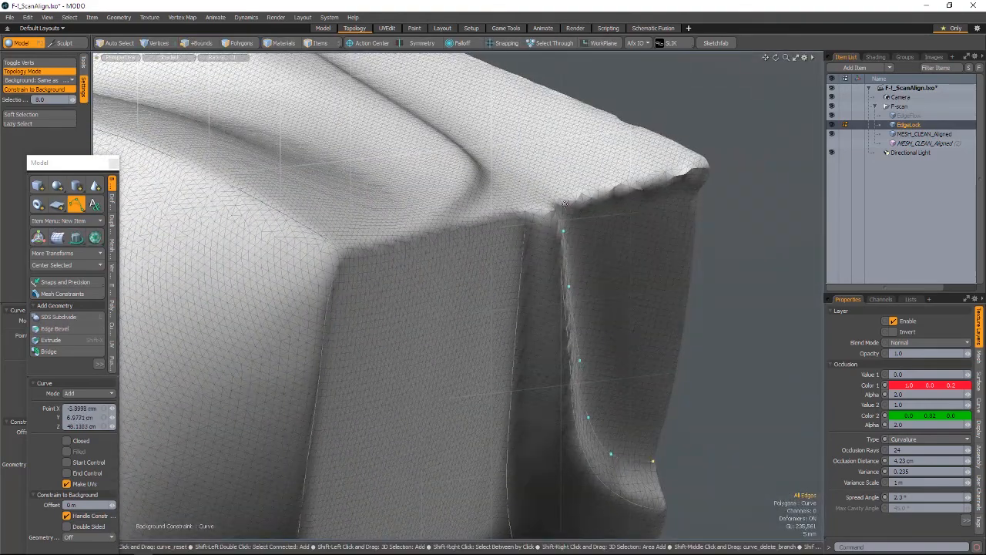
Step: Draw separate curves along the upper and lower sides of the tail's rounded edge above the centre recess
key("2")
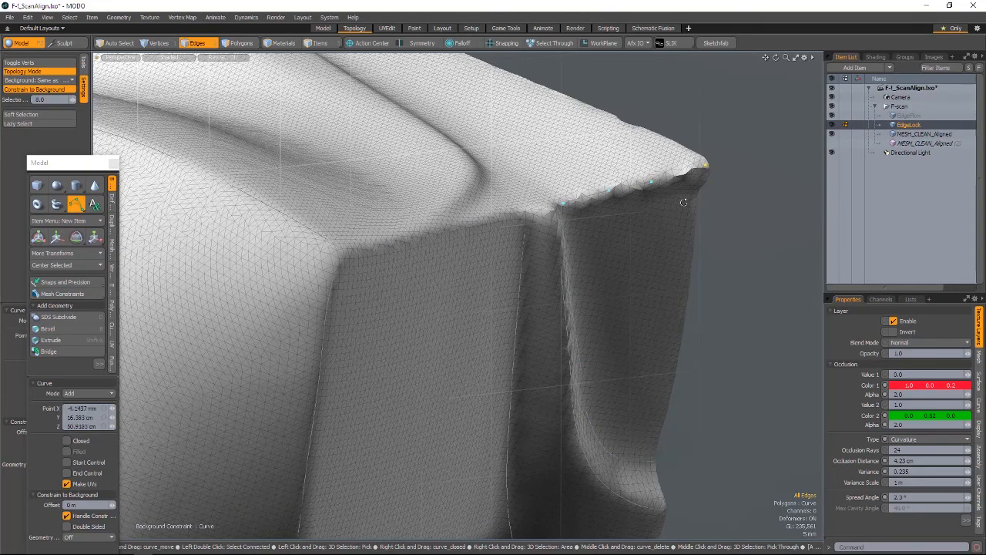
left_click_drag(684, 203, 589, 223, "alt")
left_click(581, 229, "shift")
left_click(619, 222)
left_click(670, 208)
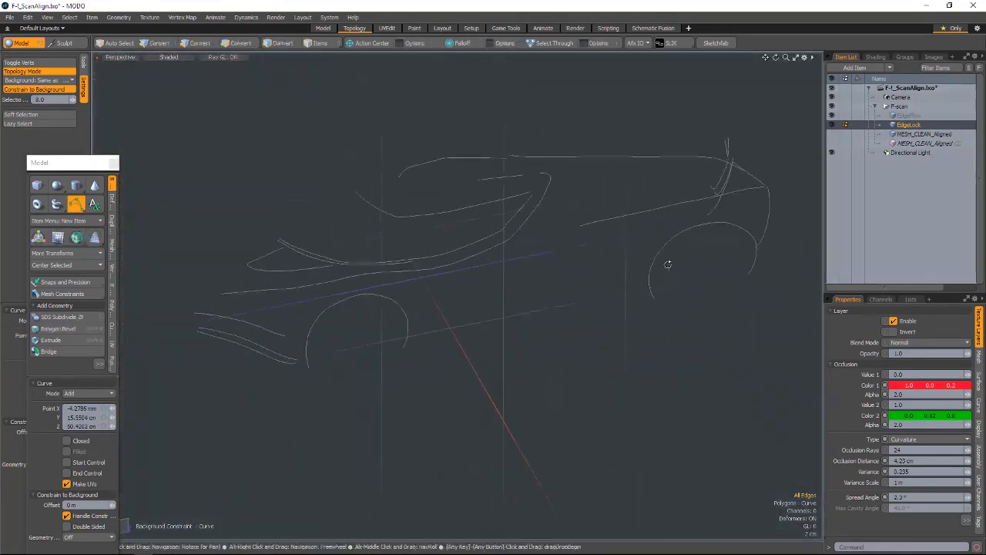
Step: Show the MESH_CLEAN_Aligned scan and trace the straight crease above the dark side undercut from the front wheel arch rearward
left_click_drag(668, 264, 678, 251, "alt")
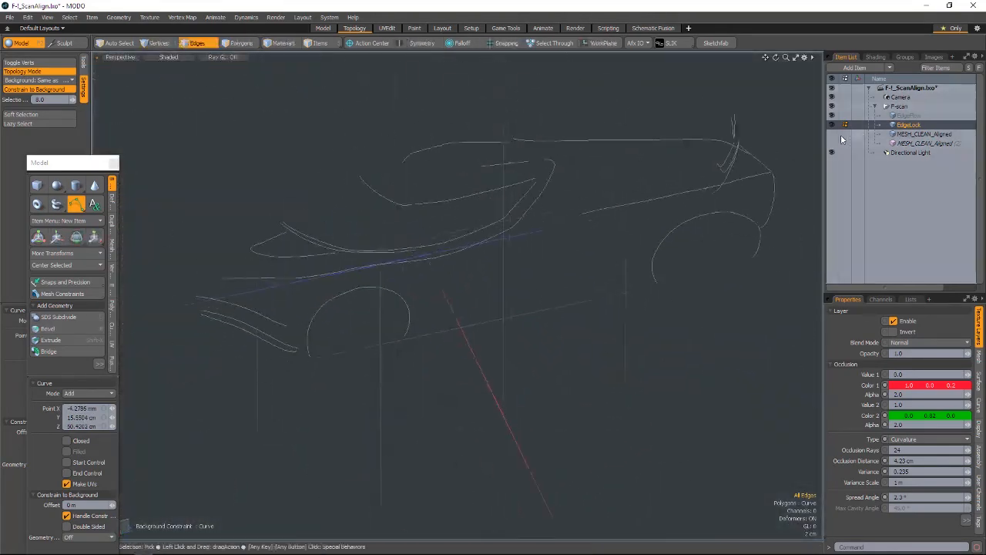
left_click(832, 134)
scroll(534, 280, "up", 5)
left_click_drag(506, 270, 448, 236, "alt")
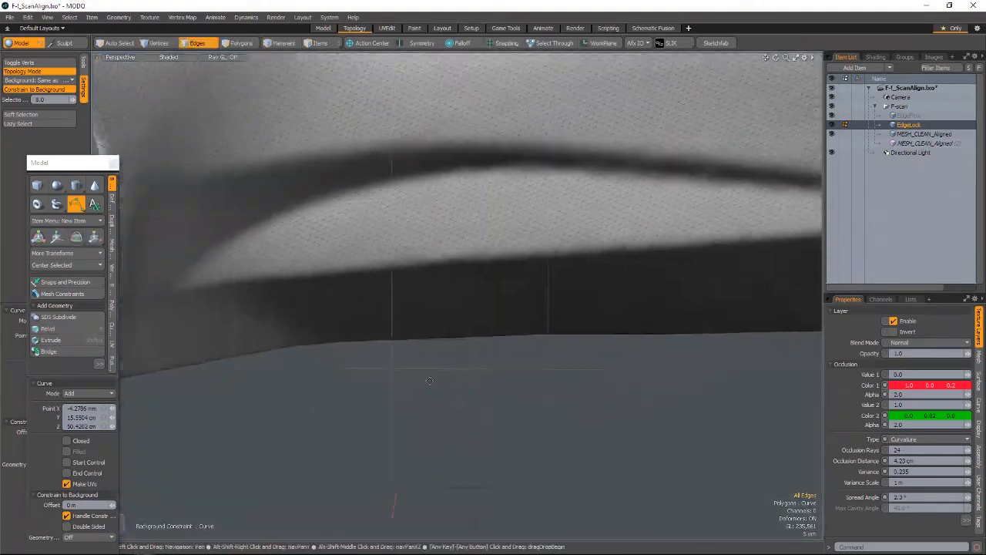
left_click(158, 293)
left_click(212, 283)
left_click(312, 276)
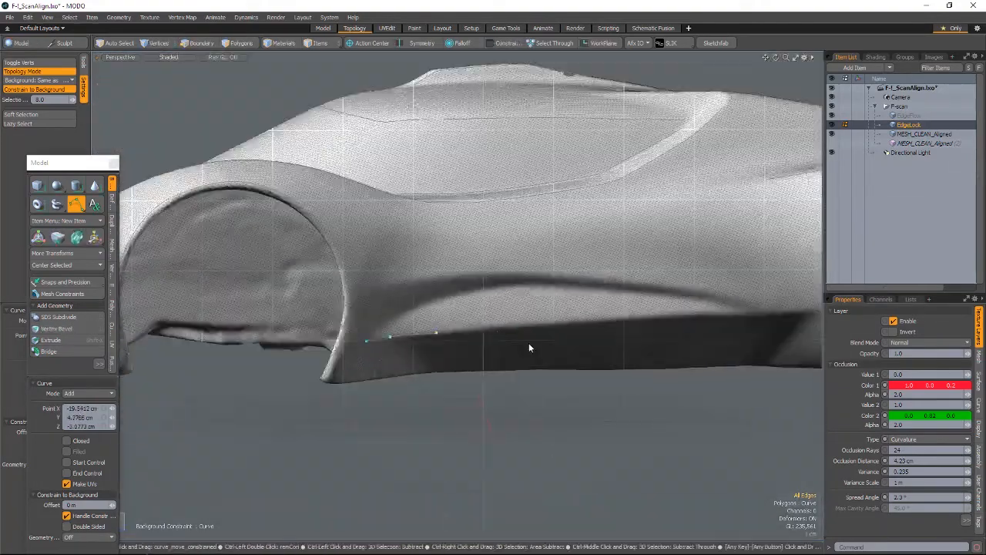
key("ctrl+space")
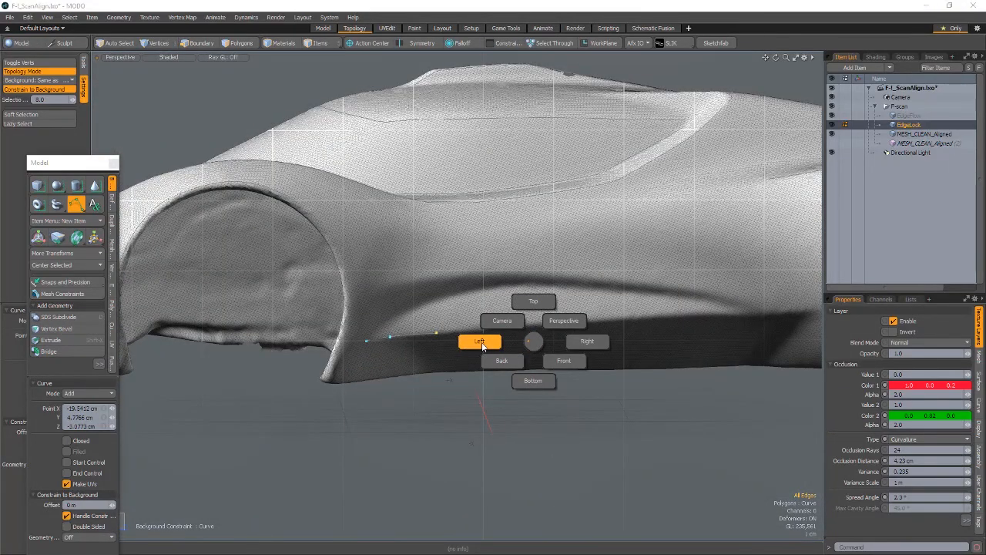
left_click(481, 342)
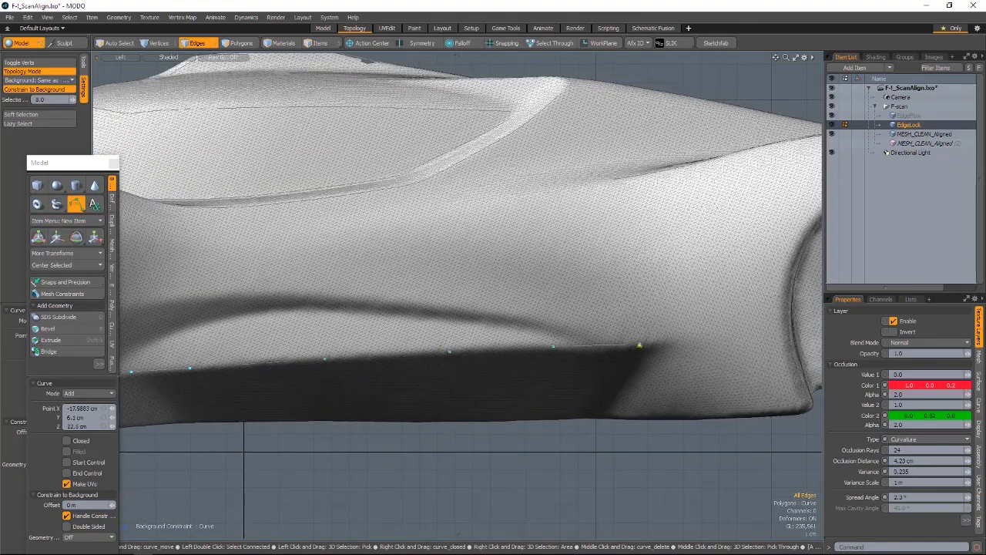
left_click(745, 339)
Step: Draw a curve along the lower edge of the arched side recess, from behind the front wheel to its rear tip
left_click_drag(601, 335, 300, 350, "alt")
left_click(404, 327)
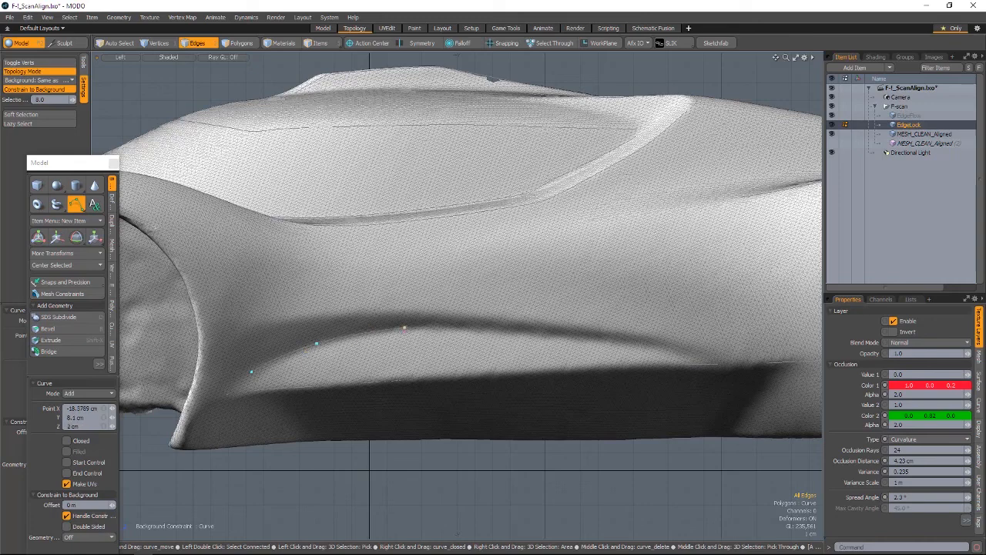
left_click(631, 344)
left_click(676, 356)
Step: Draw a separate curve along the upper edge of the arched side recess down to its rear end
left_click(247, 318, "shift")
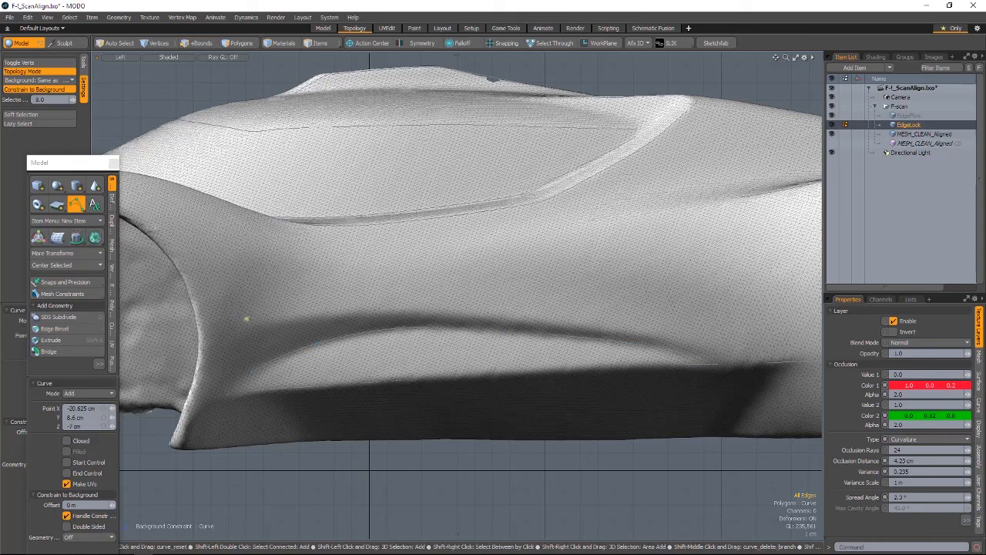
left_click(345, 316)
left_click(436, 314)
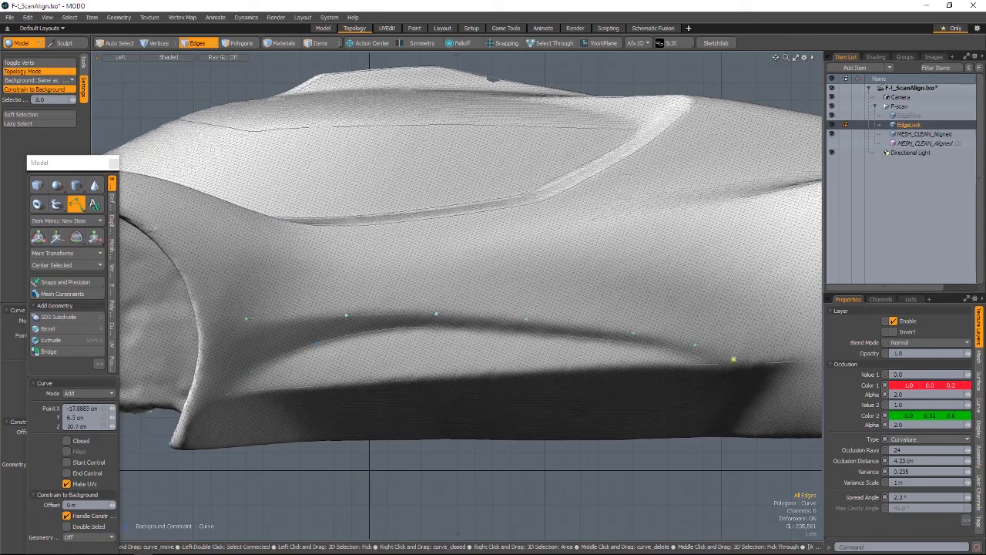
Step: Trace the body side's bottom edge with a new curve from the front wheel arch toward the rear wheel
left_click_drag(733, 359, 723, 324, "alt+shift")
left_click_drag(228, 409, 251, 405, "shift")
left_click(320, 402)
left_click(434, 401)
left_click(588, 402)
left_click(697, 397)
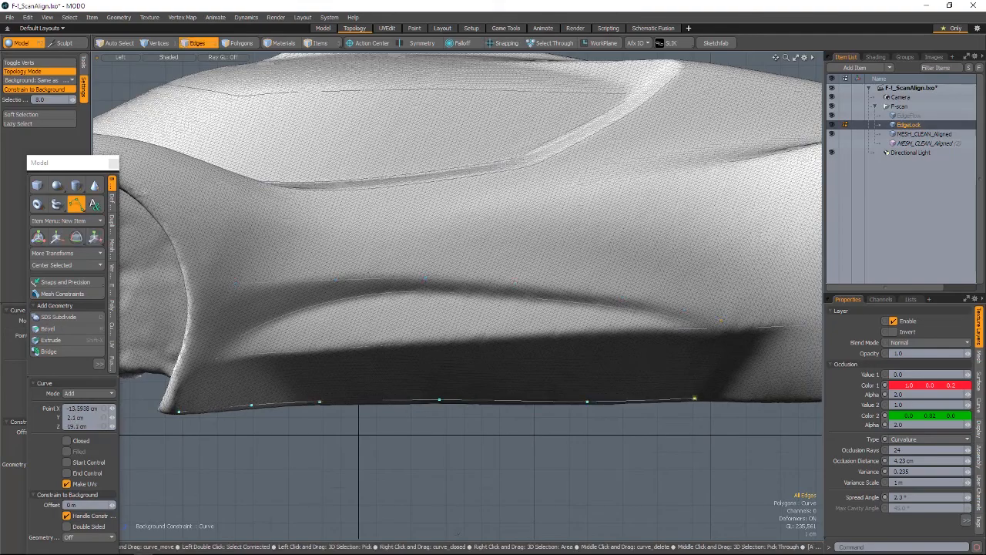
left_click(717, 399)
Step: Outline the dark nose recess with a new curve from its top, around the outer corner and back along its lower edge
left_click_drag(718, 400, 647, 360, "alt")
key("KP_Decimal")
left_click_drag(647, 361, 666, 289, "ctrl+alt")
left_click(309, 185, "shift")
key("2")
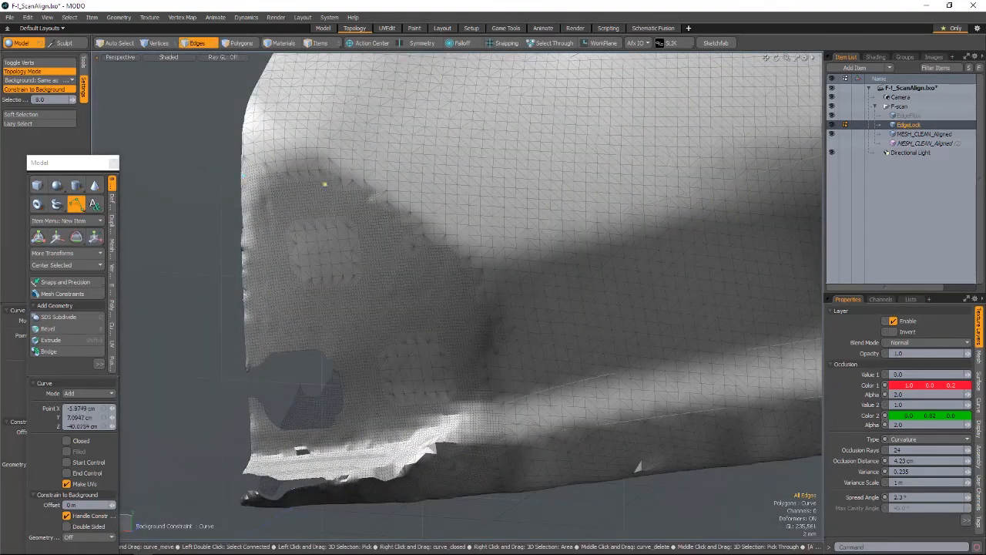
left_click_drag(483, 289, 511, 231, "alt+shift")
left_click(514, 295)
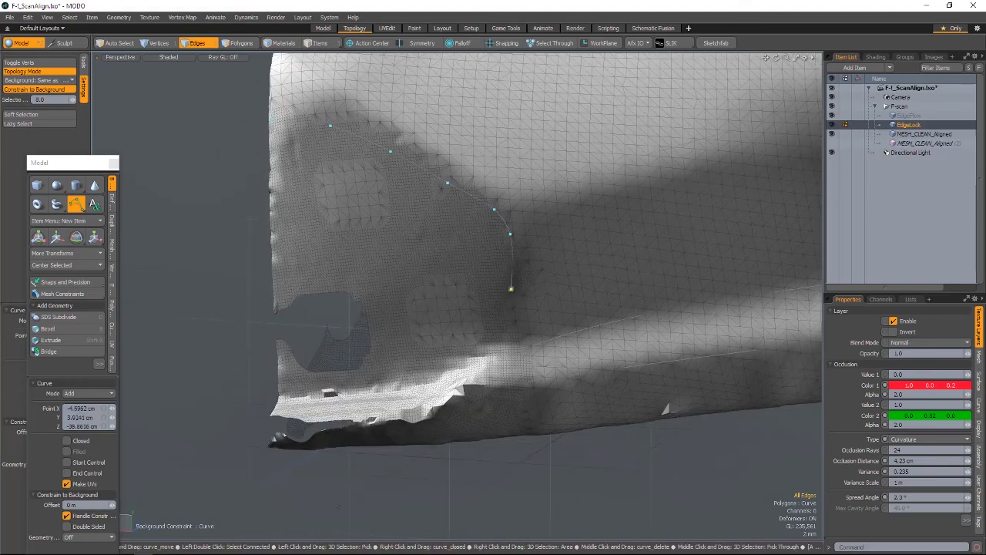
left_click(516, 337)
left_click(500, 349)
left_click_drag(339, 506, 356, 532, "alt")
left_click(534, 341)
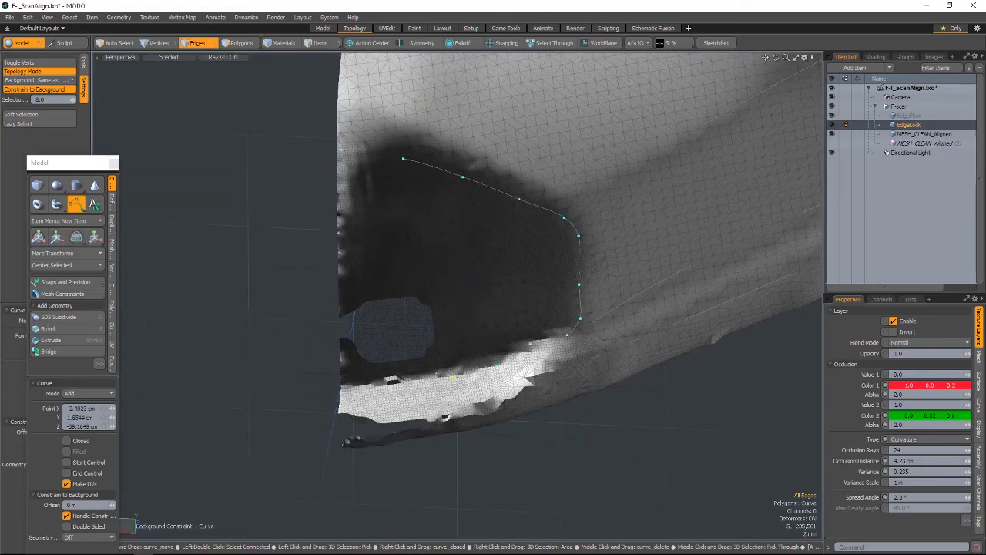
Step: Draw a curve along the front fender's upper crease from the nose back toward the side-window frame
left_click_drag(386, 399, 463, 254, "alt")
scroll(462, 324, "down", 5)
left_click_drag(462, 254, 470, 424, "alt+shift")
left_click(479, 417, "shift")
left_click(494, 379)
left_click(512, 340)
left_click(530, 306)
left_click(544, 277)
left_click_drag(554, 256, 508, 308, "alt")
left_click(607, 271)
left_click_drag(604, 277, 498, 308, "alt")
left_click(588, 273)
left_click(647, 259)
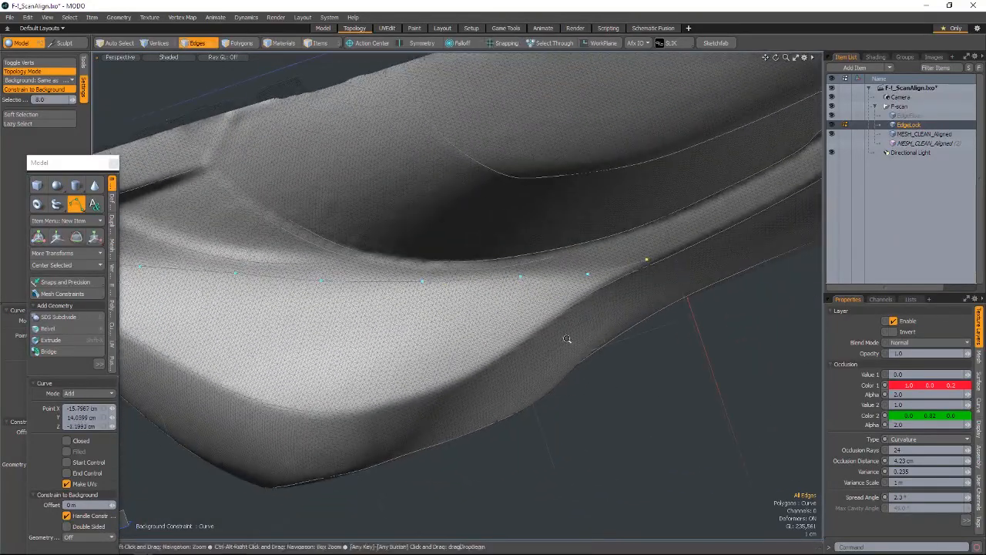
Step: Draw a curve from the nose tip up the hood's centre ridge to the upper end of the hood vent
left_click_drag(568, 341, 470, 356, "alt")
left_click(393, 370, "shift")
left_click(463, 304)
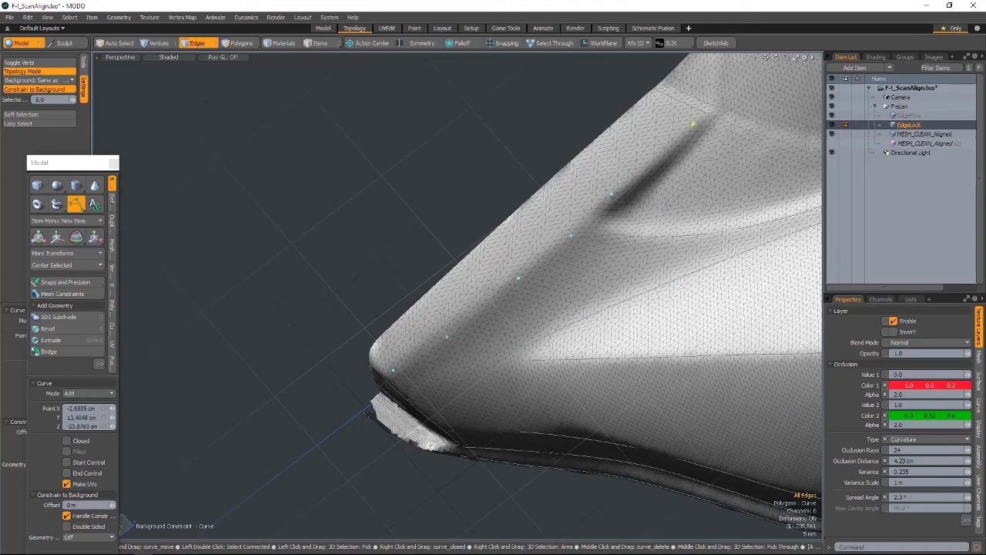
Step: Compare the curves with the second aligned scan by temporarily switching visibility between the two MESH_CLEAN_Aligned meshes
left_click_drag(600, 254, 440, 284, "ctrl+alt")
left_click(831, 134)
left_click(832, 144)
left_click_drag(616, 293, 483, 344, "ctrl+alt")
left_click(832, 134)
left_click(832, 144)
Step: Trace the front wheel well's inner edge with a new curve from its rear lower end over the top to its front lower end
left_click_drag(462, 308, 528, 288, "ctrl+alt")
left_click(484, 350, "shift")
left_click(492, 322)
left_click(498, 290)
left_click(498, 257)
left_click(568, 244)
left_click_drag(551, 255, 486, 248, "alt")
left_click(434, 203)
left_click_drag(434, 205, 347, 219, "alt")
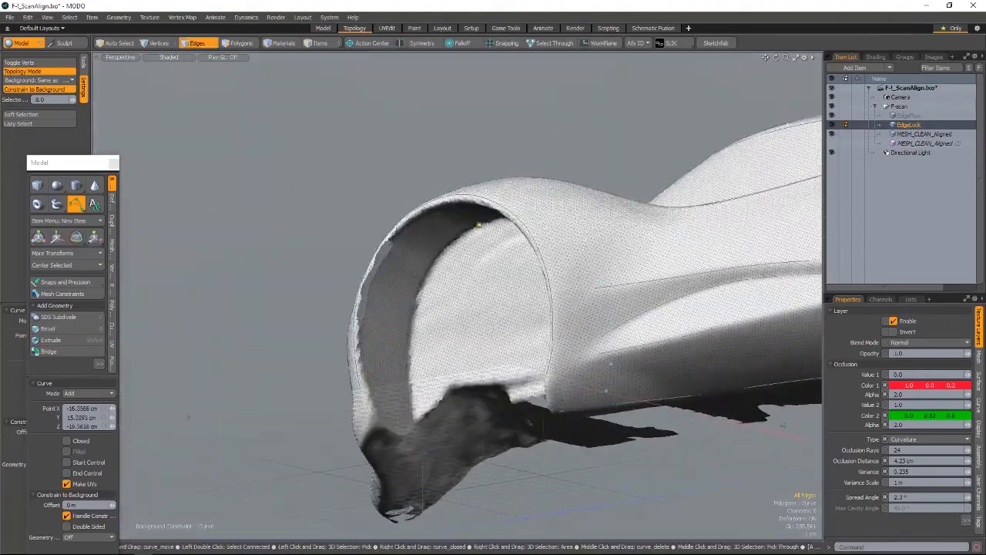
left_click(416, 302)
left_click_drag(415, 308, 478, 338, "alt")
left_click(413, 391)
mouse_move(414, 392)
left_mouse_down("alt")
mouse_move(463, 369)
mouse_move(408, 401)
left_mouse_up("alt")
left_click(409, 439)
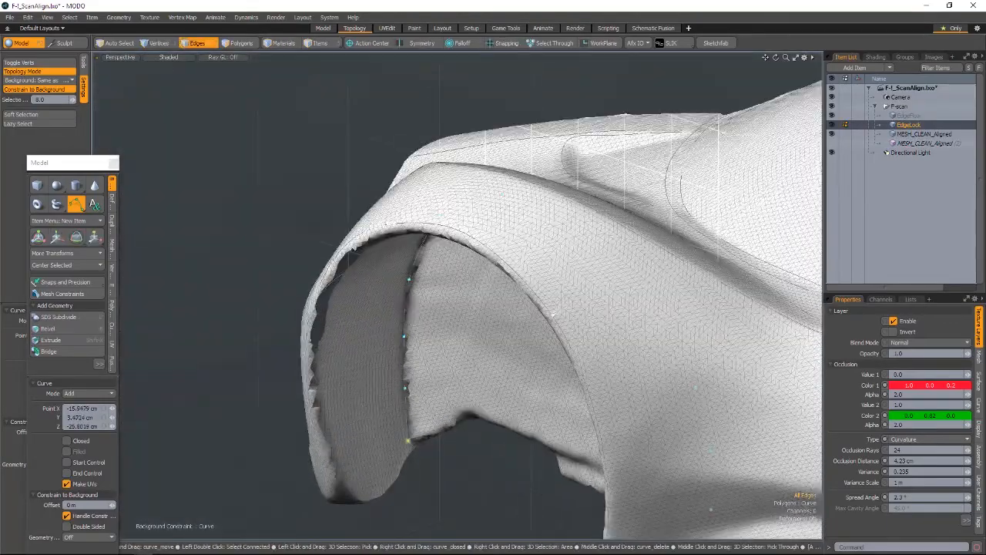
left_click(384, 452)
Step: Trace the rear wheel well's inner edge with a curve up the front side, over the top and down the rear side
left_click_drag(384, 451, 462, 362, "alt")
scroll(563, 384, "up", 6)
left_click(363, 312)
left_click_drag(362, 313, 431, 370, "alt")
left_click(443, 385)
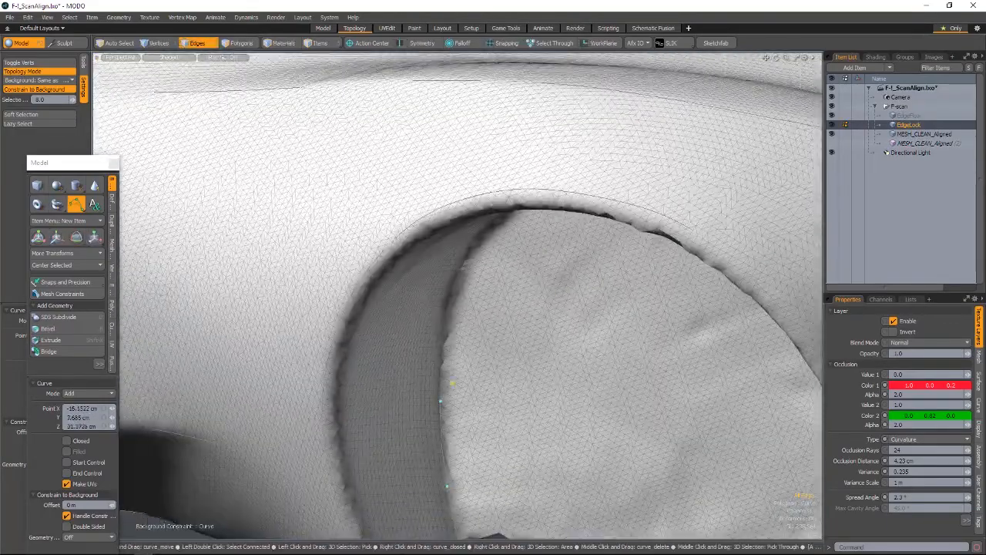
left_click(449, 327)
left_click_drag(450, 329, 385, 431, "alt")
left_click(418, 266)
left_click(540, 258)
left_click_drag(541, 301, 532, 347, "alt")
left_click(579, 275)
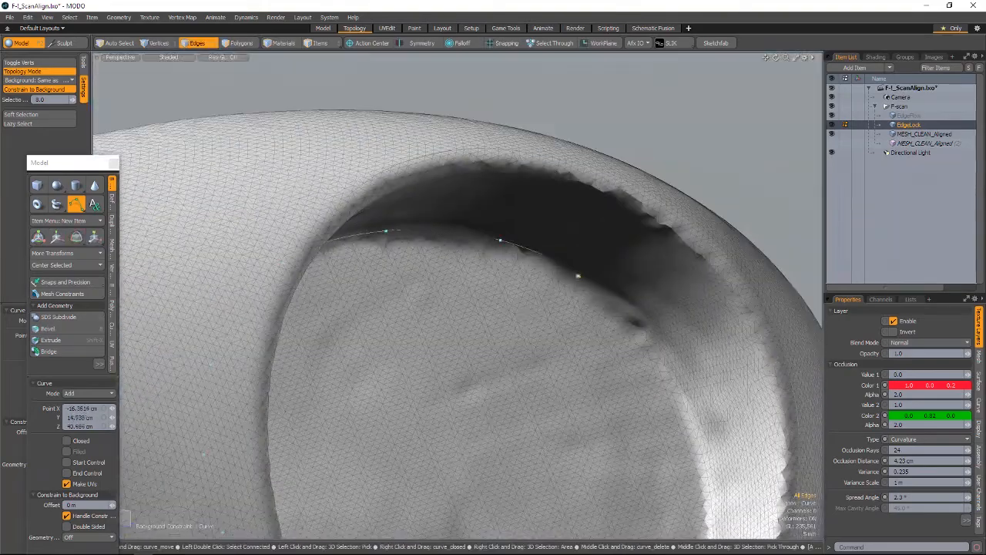
left_click_drag(578, 277, 630, 223, "alt")
left_click(635, 273)
left_click(639, 337)
Step: Hide the scan mesh temporarily to inspect the complete set of EdgeLock curves
left_click_drag(639, 338, 505, 428, "alt")
scroll(601, 391, "down", 8)
left_click(832, 135)
mouse_move(601, 324)
left_mouse_down("alt")
mouse_move(671, 270)
mouse_move(604, 339)
left_mouse_up("alt")
left_click(832, 134)
Step: Hide EdgeLock, make the EdgeFlow mesh active and save the scene
left_click(832, 125)
left_click(908, 116)
scroll(539, 255, "up", 5)
left_click_drag(539, 254, 513, 266, "alt")
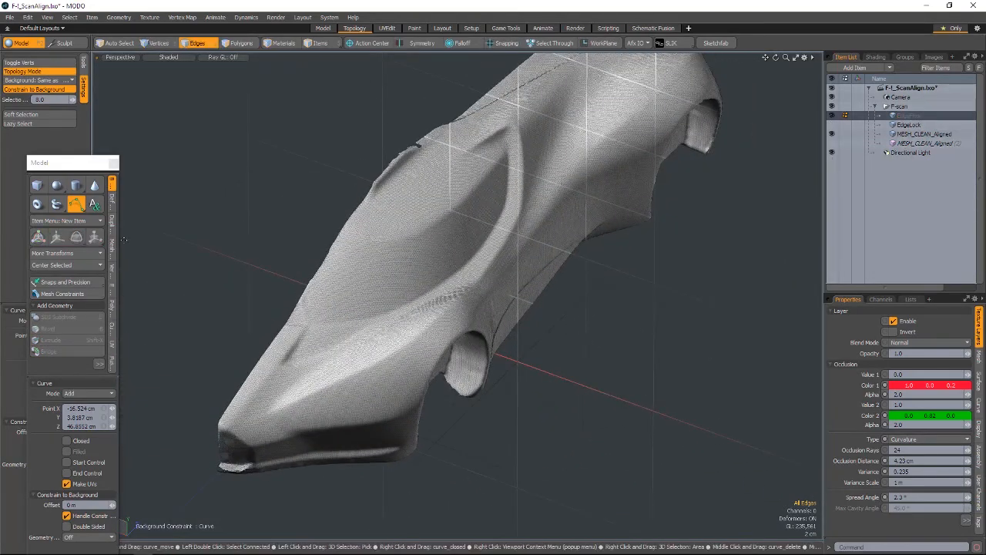
scroll(660, 357, "down", 3)
left_click_drag(660, 357, 543, 324, "alt")
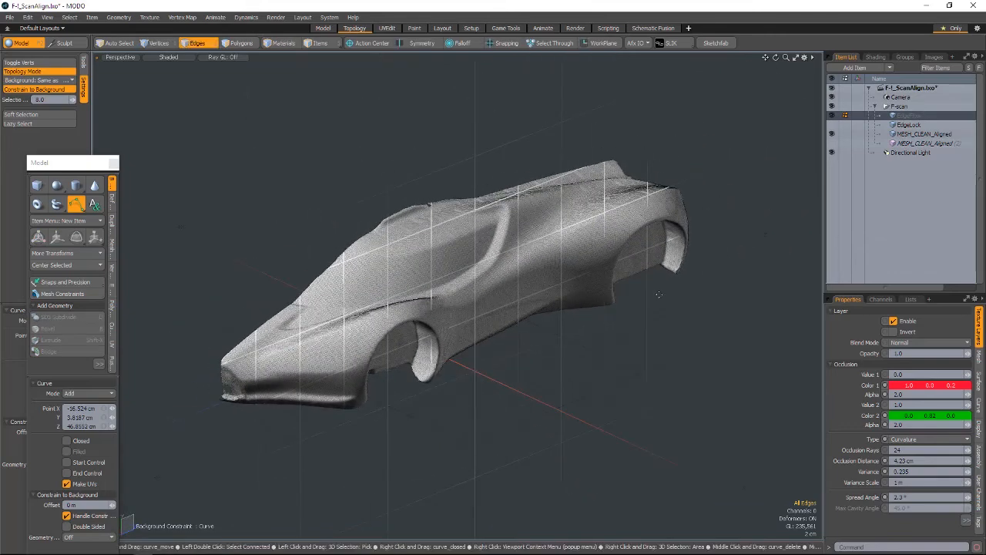
left_click(10, 18)
left_click(27, 94)
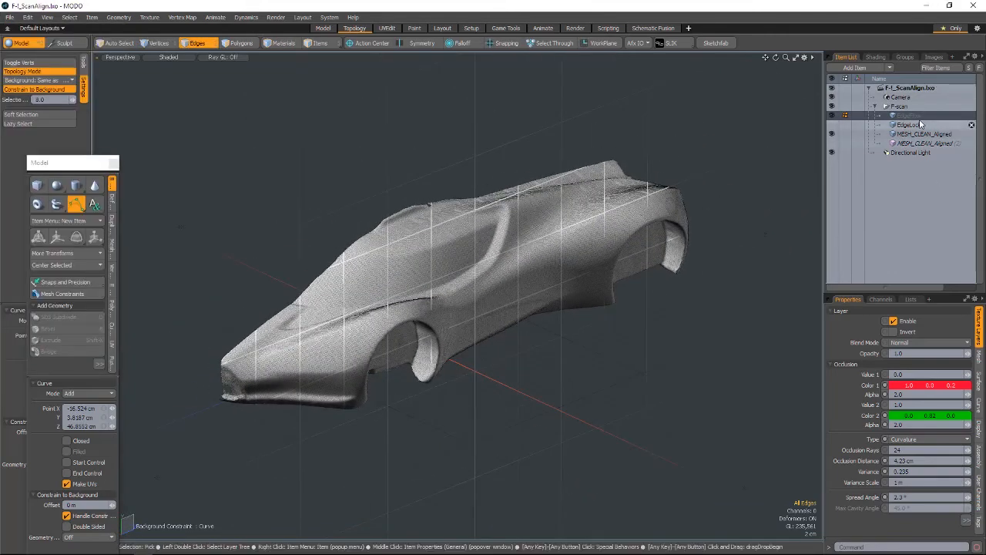
Step: Show the EdgeLock mesh, make it active and select all its curves in polygon mode
left_click(832, 125)
left_click(907, 124)
scroll(711, 143, "up", 3)
scroll(607, 223, "down", 4)
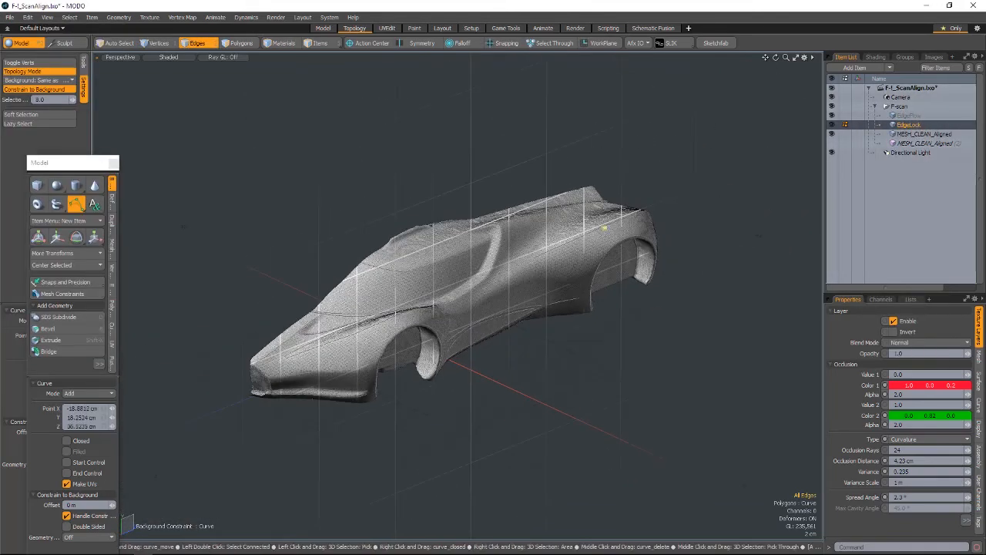
key("3")
mouse_move(691, 367)
right_mouse_down()
mouse_move(119, 173)
mouse_move(616, 393)
right_mouse_up()
scroll(624, 339, "down", 3)
mouse_move(624, 331)
left_mouse_down("alt")
mouse_move(601, 273)
mouse_move(567, 297)
left_mouse_up("alt")
Step: Assign the selected curves to a new selection set named _RetopoEdgeLock
left_click(70, 17)
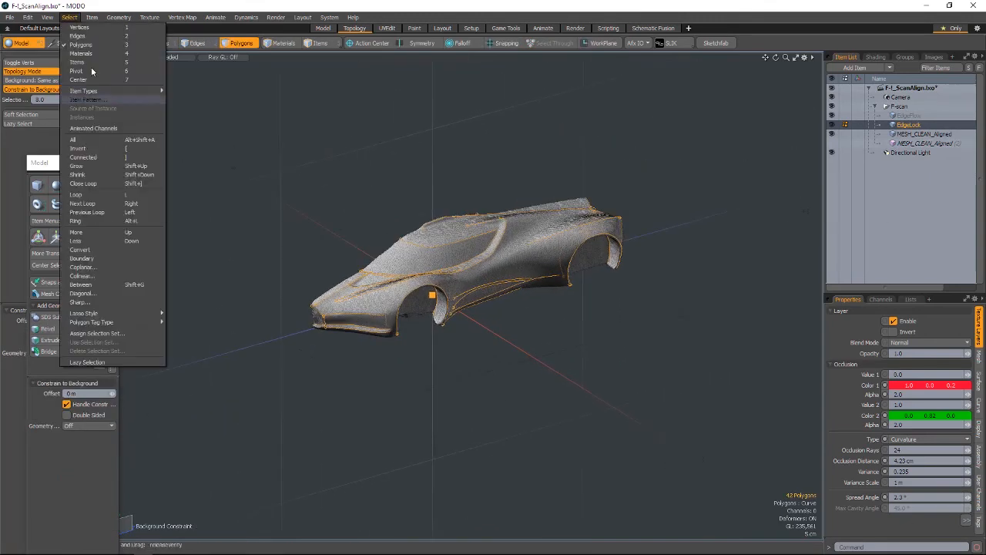
left_click(107, 351)
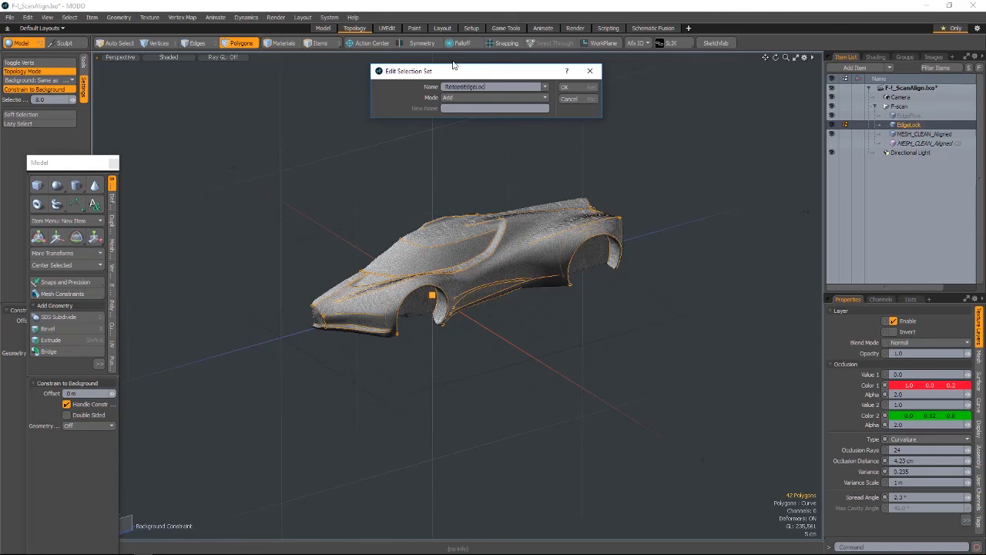
key("alt+Tab")
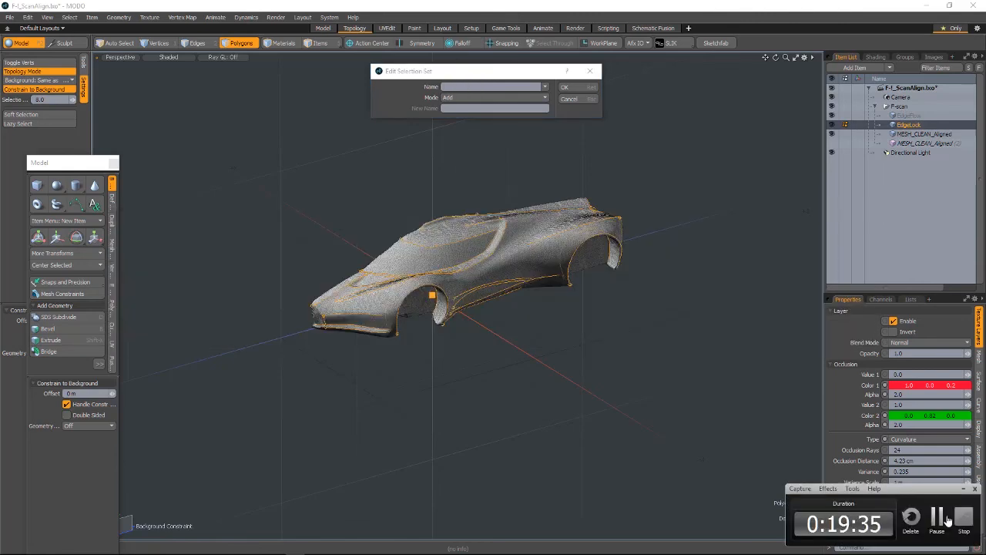
left_click(497, 70)
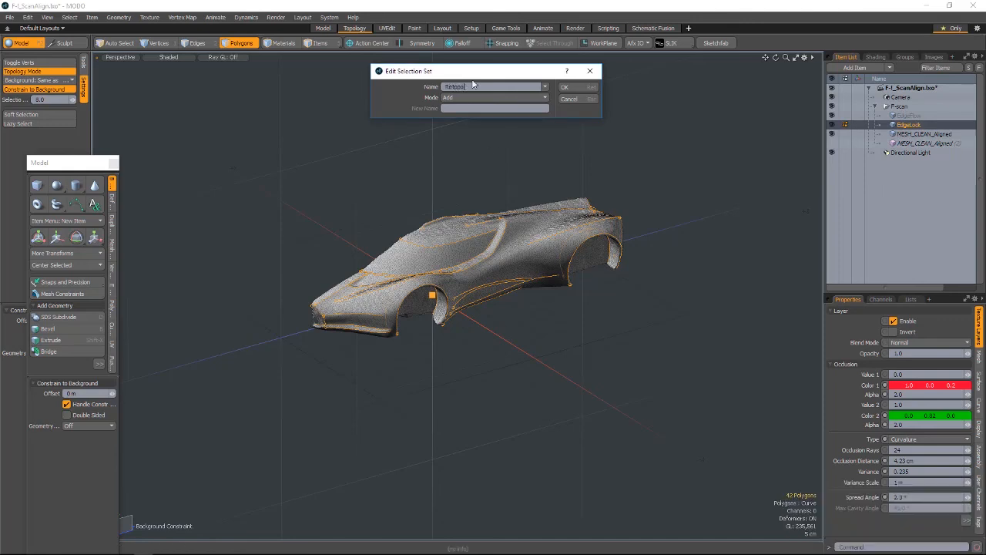
left_click(565, 88)
left_click(527, 97)
left_click(526, 92)
left_click(574, 90)
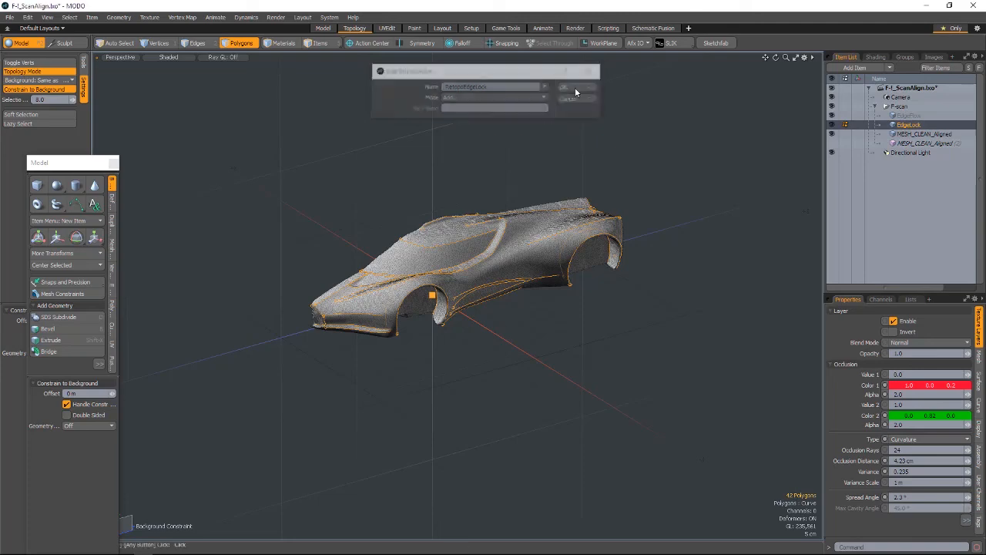
Step: On the EdgeFlow mesh, draw a curve from the side window's rear across the lower windshield to the centreline
left_click(910, 116)
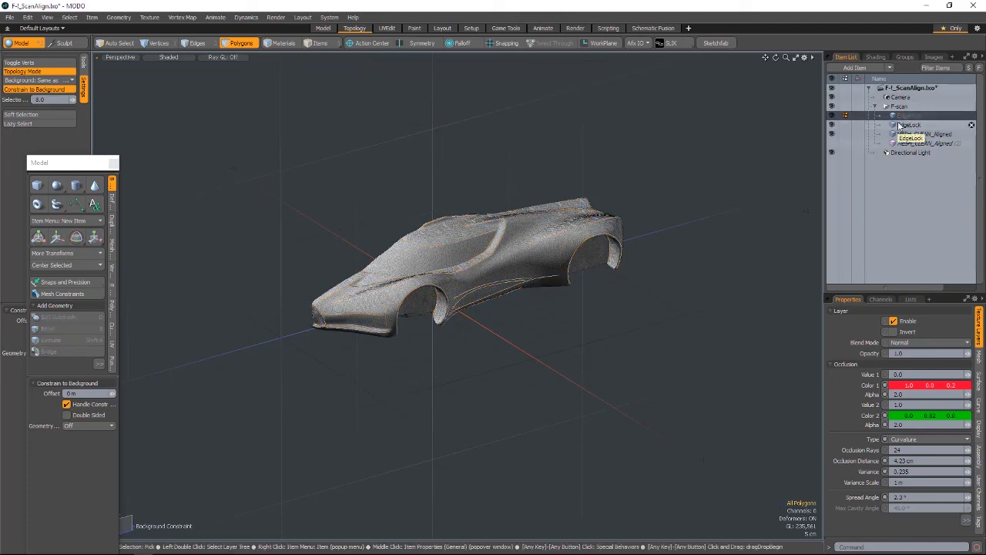
left_click(75, 204)
scroll(341, 245, "up", 5)
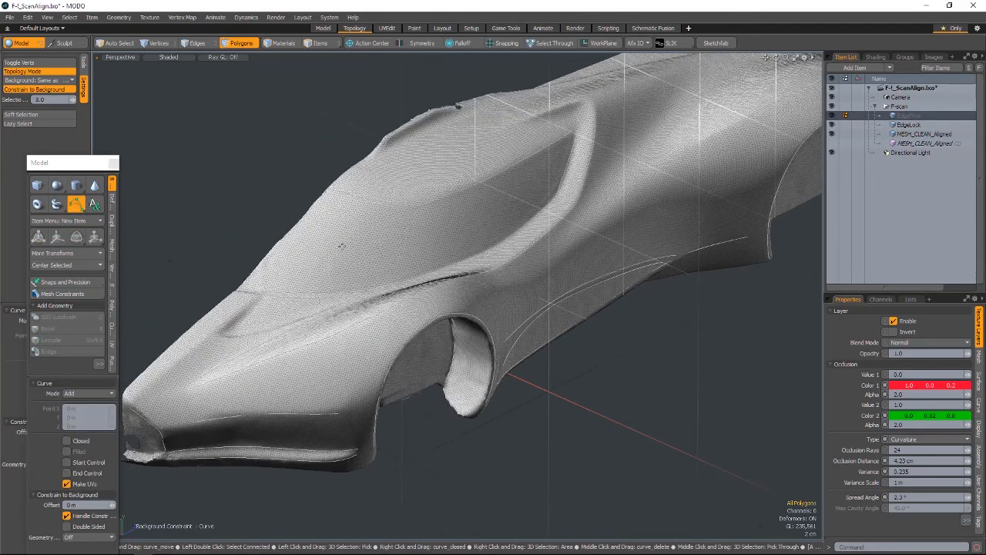
left_click(556, 162)
left_click(528, 189)
left_click(461, 227)
left_click(403, 247)
left_click(340, 251)
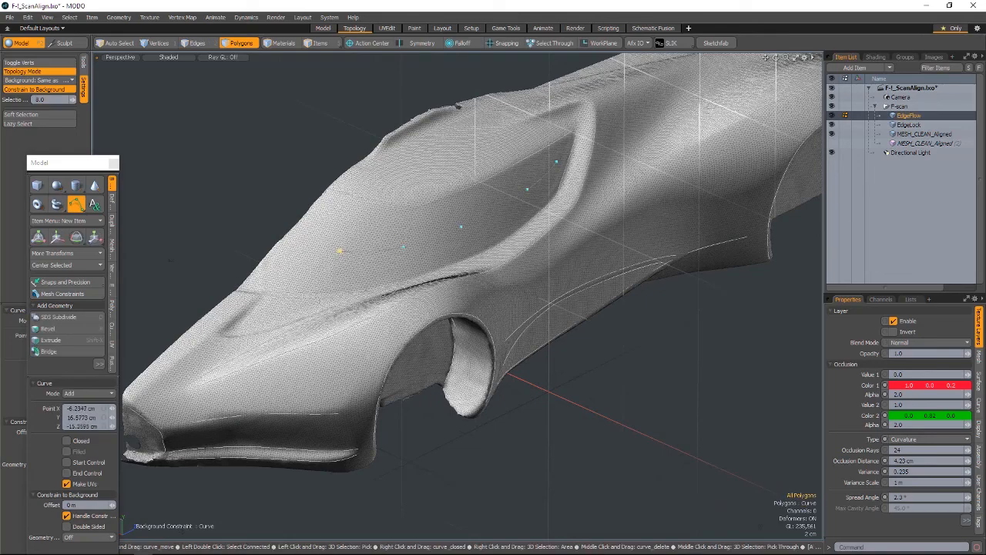
left_click(284, 242)
left_click_drag(284, 242, 331, 258, "alt")
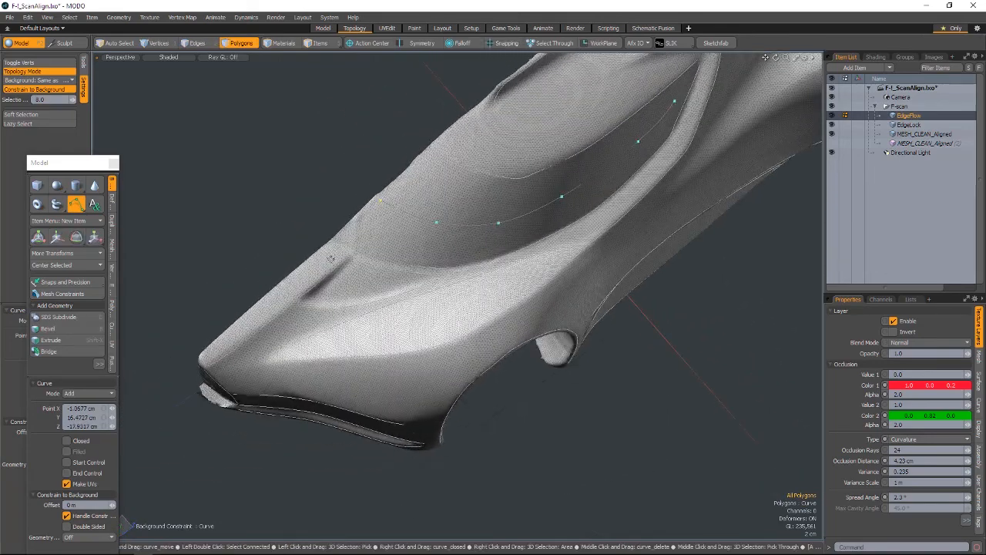
key("ctrl+z")
key("ctrl+z")
left_click(214, 351)
key("ctrl+z")
key("ctrl+z")
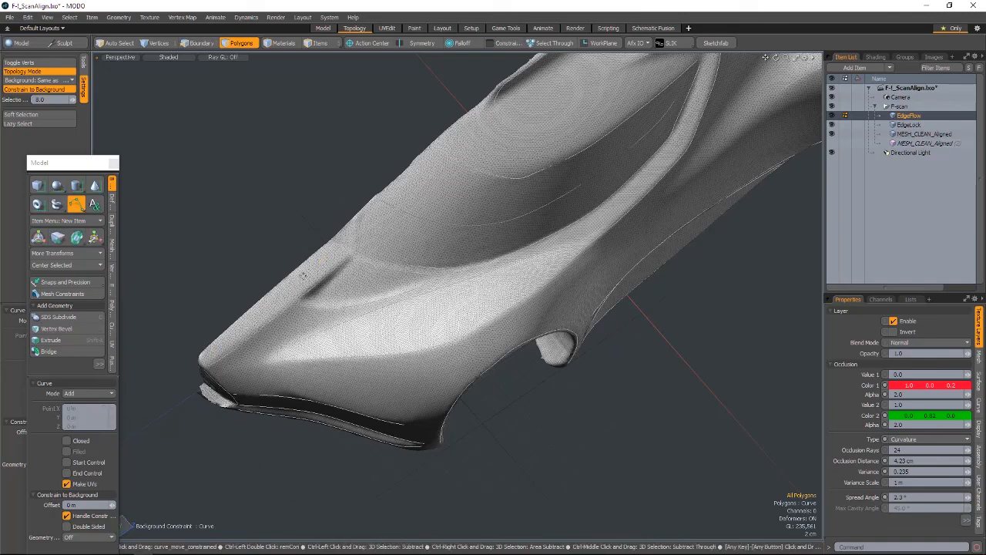
Step: Draw a curve along the hood beside the centreline from the windshield base to the nose
left_click(323, 257)
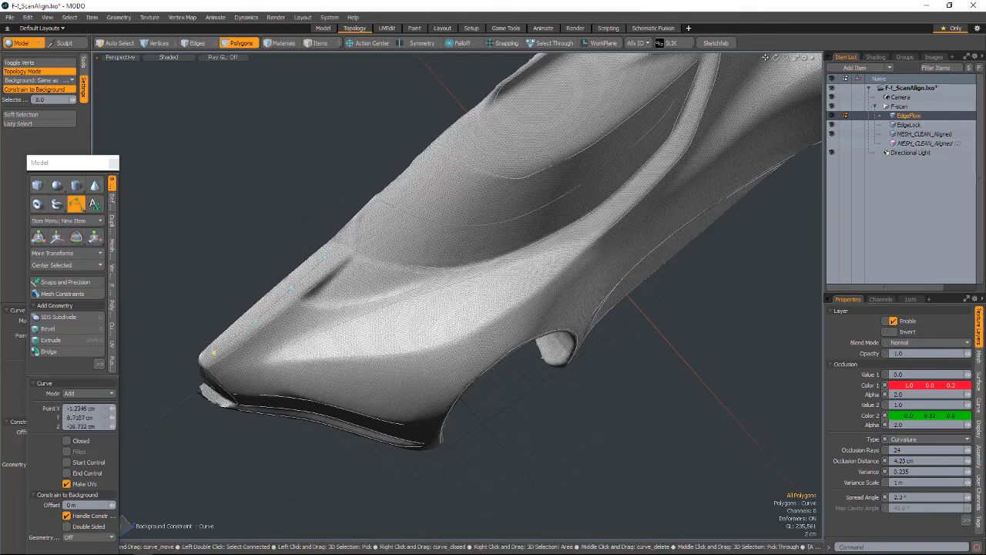
scroll(504, 324, "down", 5)
scroll(504, 323, "up", 4)
Step: Draw a curve from the side window's rear corner down along the window trim and across the hood to the nose
left_click_drag(504, 308, 578, 316, "alt")
left_click(541, 171, "shift")
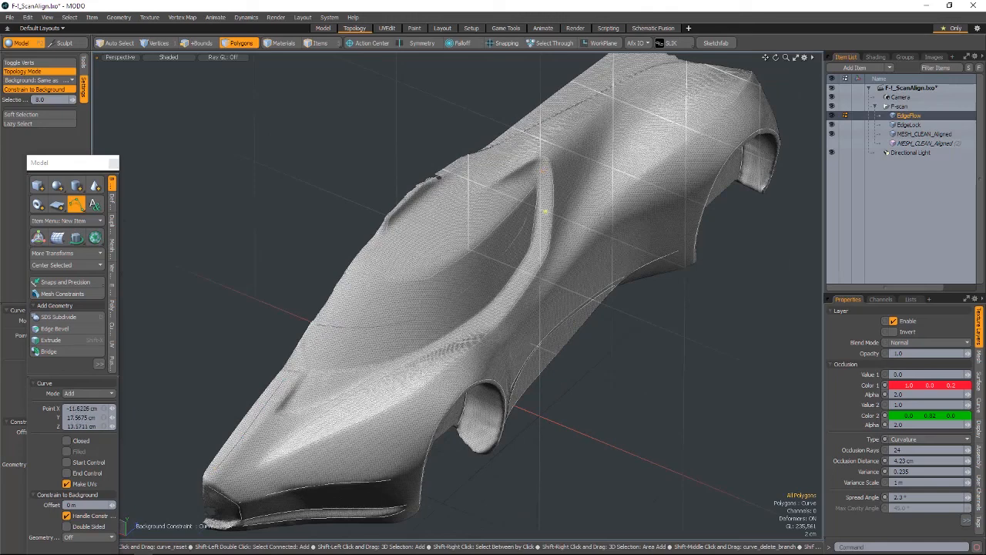
key("ctrl+z")
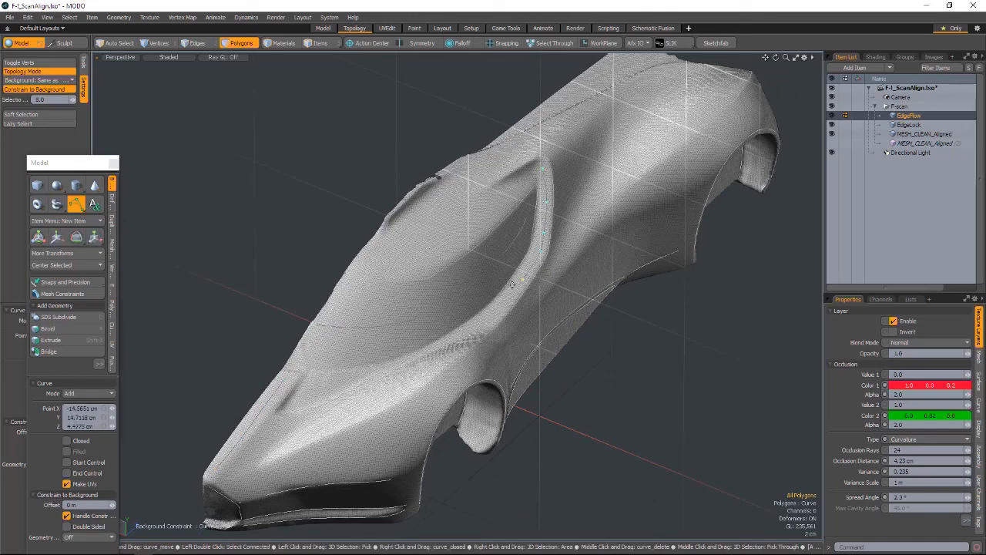
left_click_drag(512, 286, 401, 323, "alt")
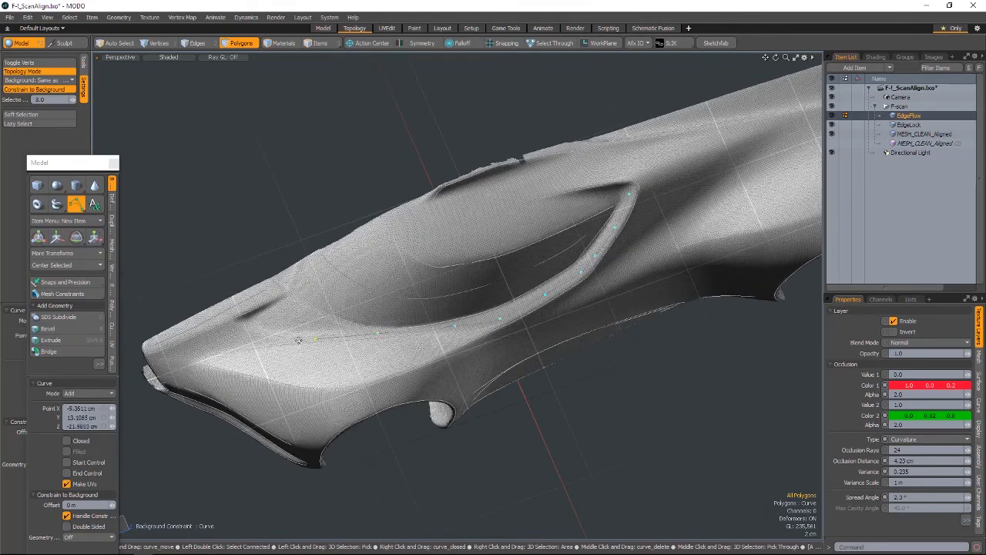
left_click_drag(401, 324, 452, 339, "alt")
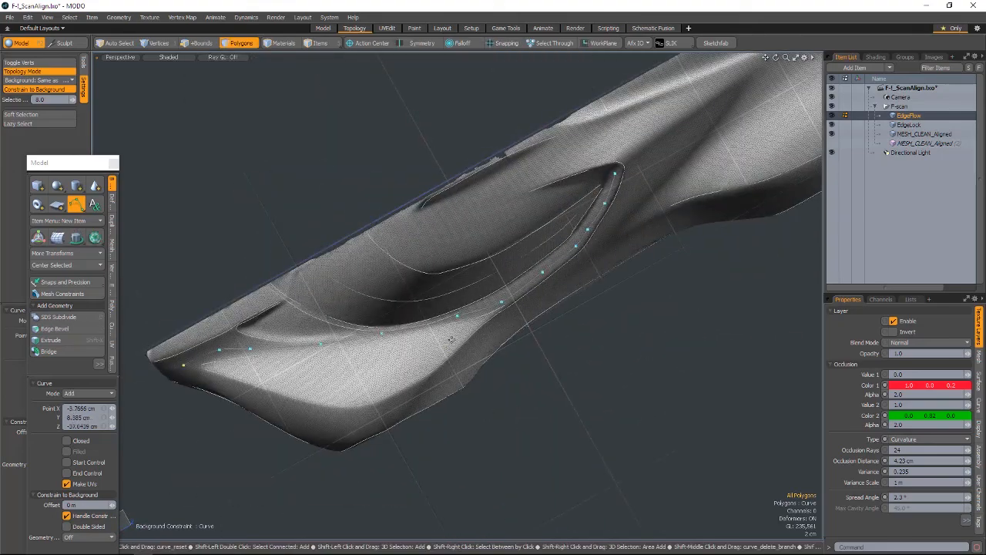
Step: Draw a curve from the front fender across the hood towards the nose, and another along the side of the front bumper
left_click(453, 335, "shift")
left_click(414, 359)
left_click(364, 377)
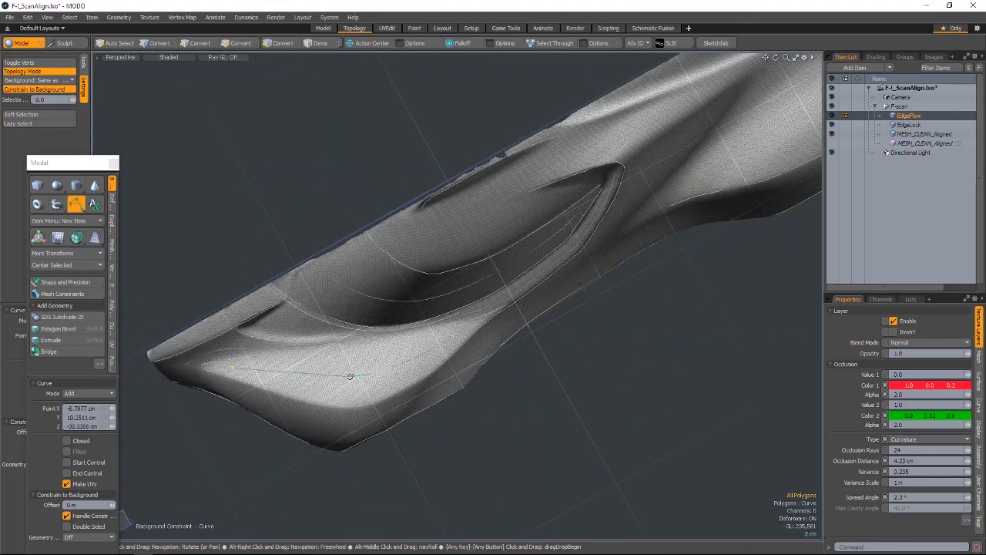
left_click_drag(318, 376, 306, 445, "alt")
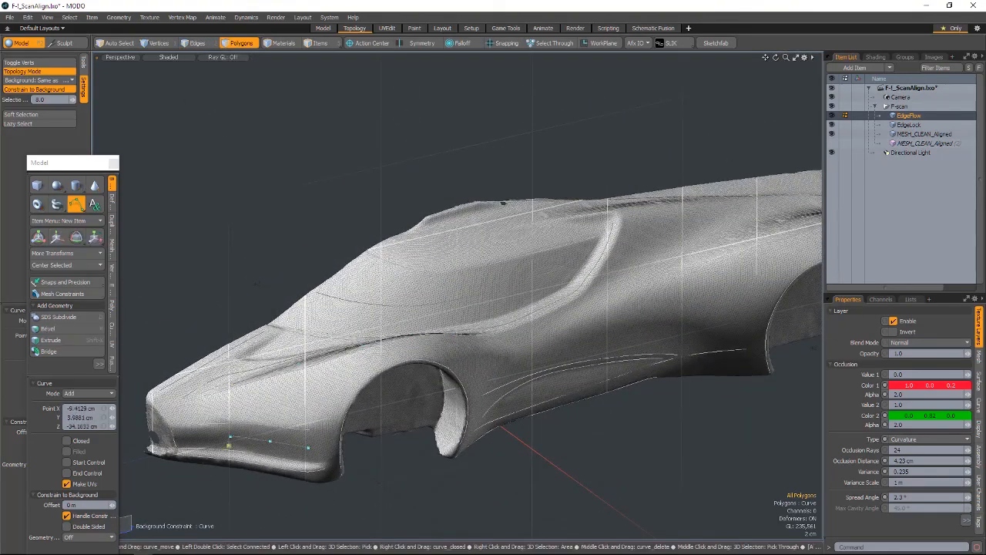
left_click(213, 440)
Step: Draw a curve from the nose along the body side, above the front wheel arch and back to the door
left_click_drag(331, 452, 306, 406, "alt")
left_click(168, 354, "shift")
left_click(207, 356)
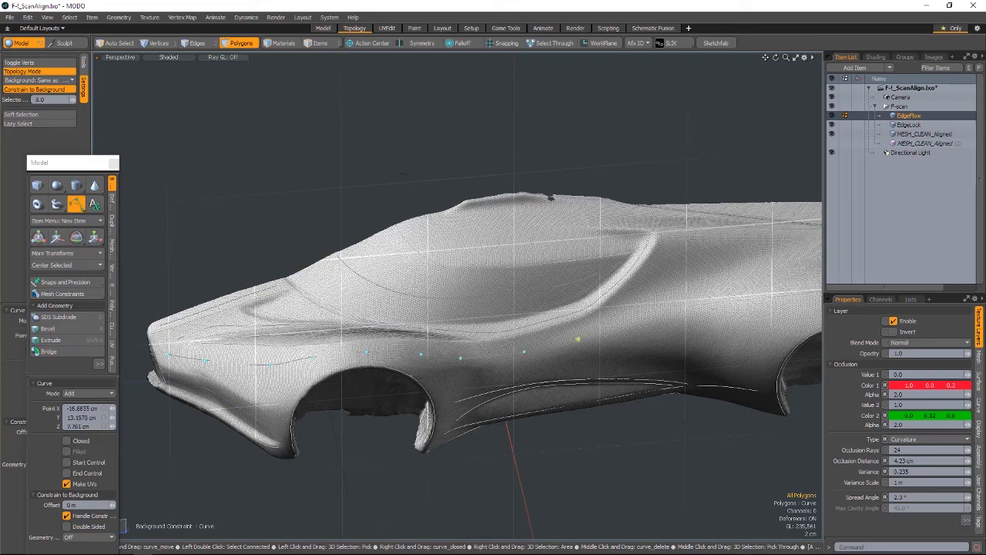
Step: Draw a curve from the centreline across the upper windshield to the side window's rear, and another across the roof behind it
left_click_drag(576, 331, 593, 347, "alt")
left_click(289, 146, "shift")
left_click(299, 182)
left_click(318, 216)
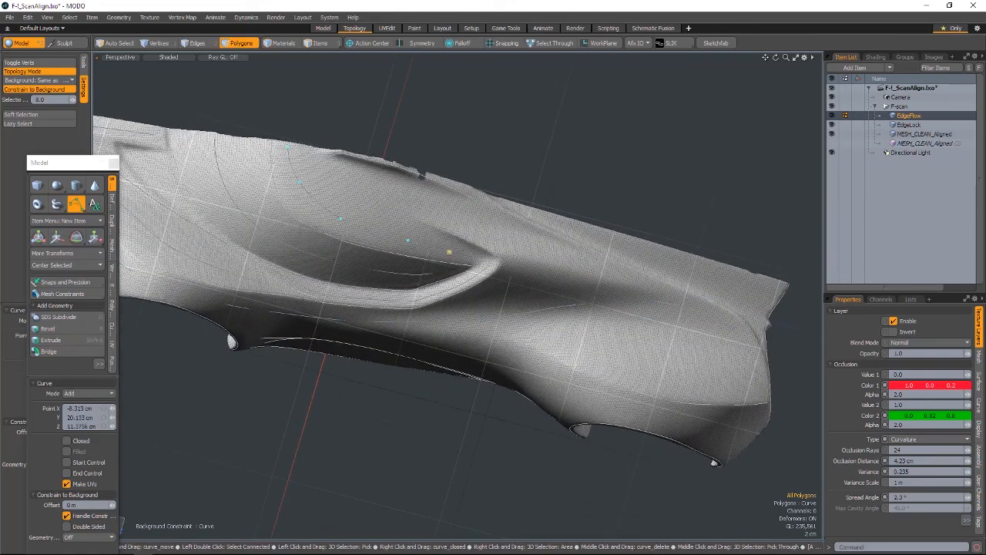
left_click(361, 181, "shift")
left_click(448, 209)
left_click(510, 232)
Step: Draw two roughly horizontal curves on the body side, one above the sill and one leading to the rear wheel arch
left_click_drag(444, 282, 401, 314, "alt")
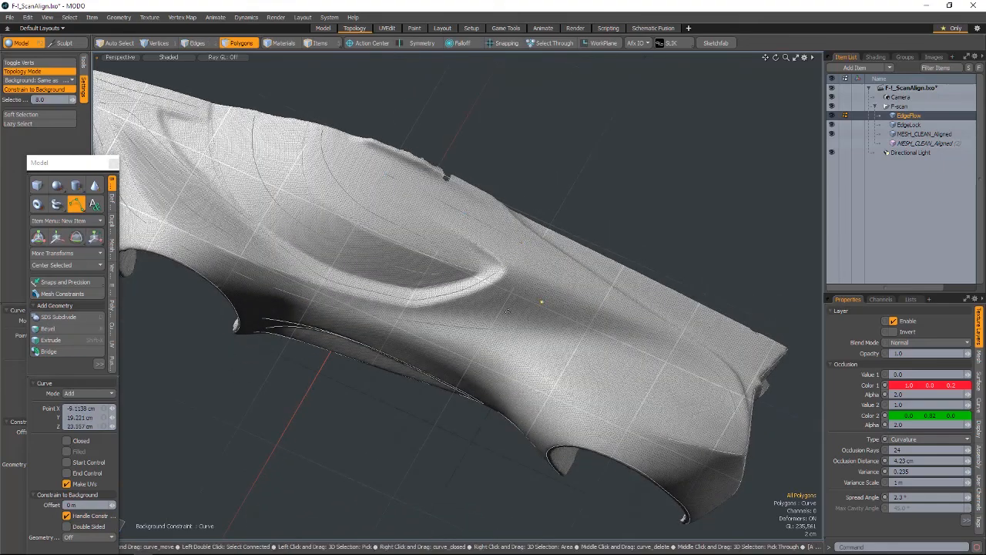
left_click_drag(506, 312, 316, 402, "alt")
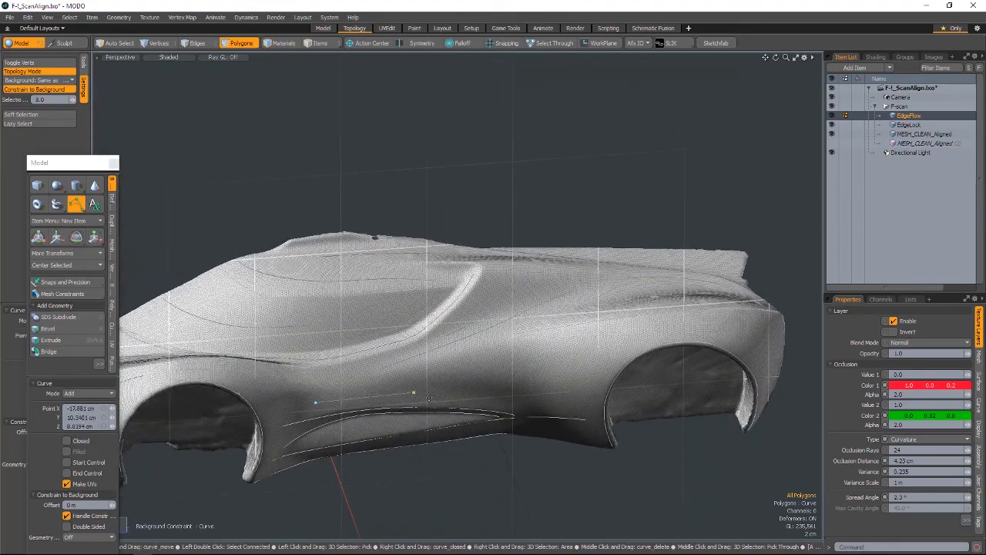
left_click_drag(401, 395, 429, 376, "alt")
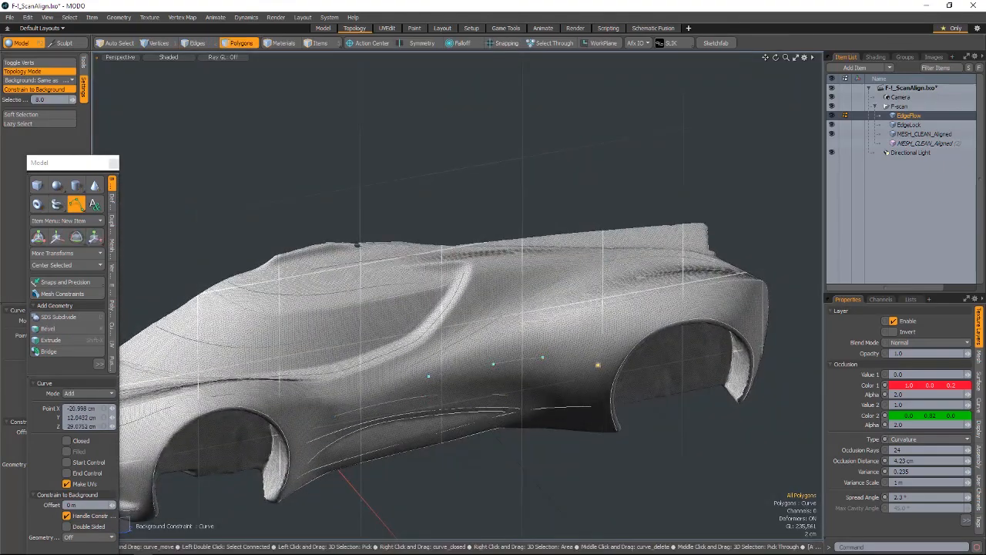
Step: Draw further curve points along the rear quarter towards the tail
left_click_drag(597, 364, 647, 377, "alt")
left_click(584, 368)
left_click(659, 382)
left_click(701, 405)
left_click_drag(701, 405, 808, 150, "alt")
left_click(732, 414)
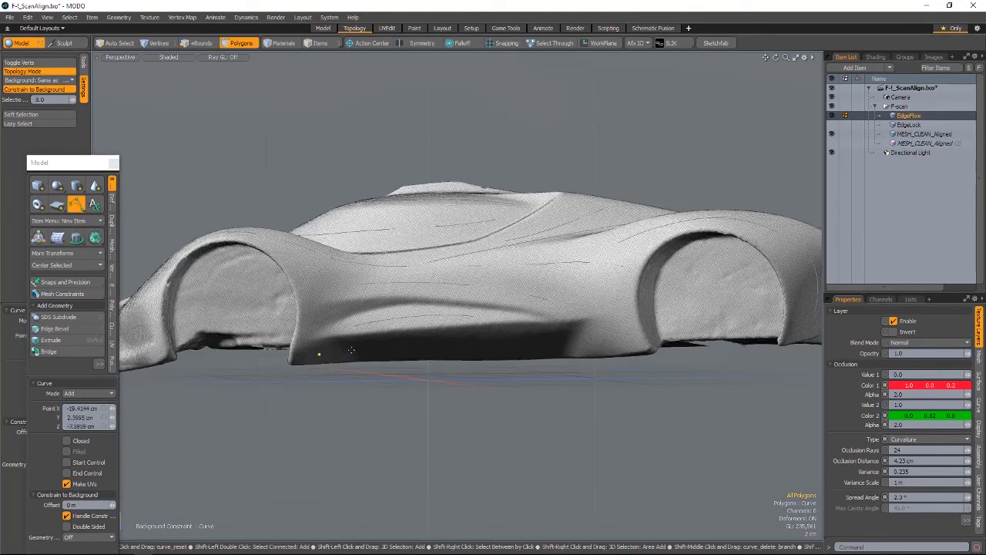
Step: Draw a curve along the recessed lower sill between the front and rear wheel arches
left_click(357, 349)
left_click(484, 340)
left_click(547, 335)
left_click(589, 335)
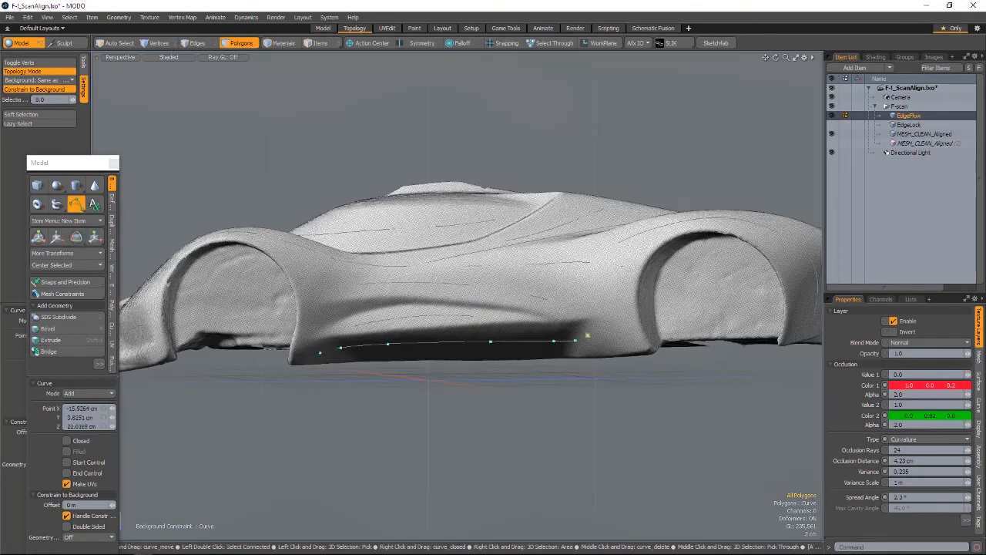
Step: Draw vertical curves down the tail on the rear panel, along its inner ridge and in the recess beside the centreline
left_click_drag(589, 334, 432, 369, "alt")
left_click(496, 310)
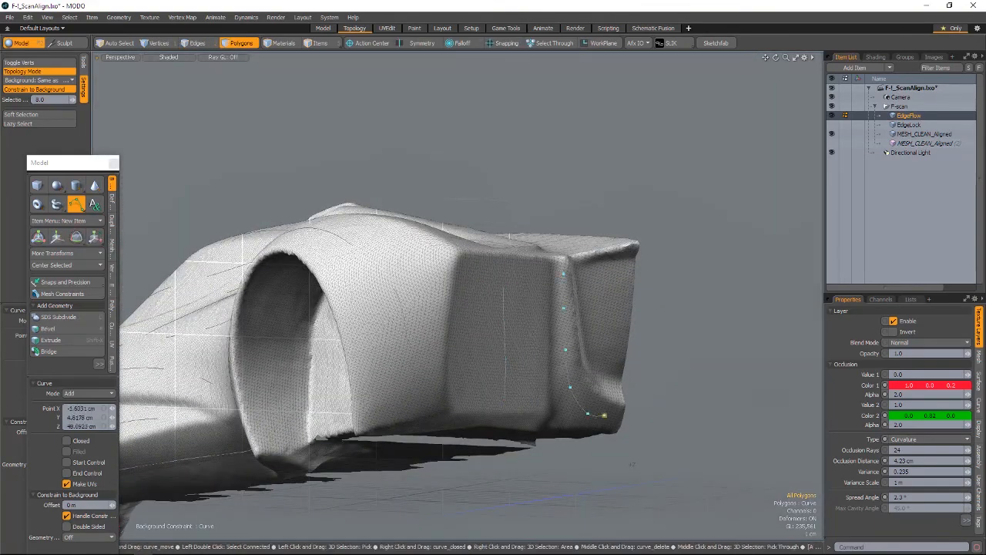
left_click_drag(632, 464, 609, 497, "alt")
left_click(609, 300, "shift")
left_click(607, 330)
left_click(606, 359)
left_click(616, 376)
Step: Undo the last two curve edits and draw a curve along the rear deck beside the centreline
left_click_drag(616, 376, 479, 145, "alt")
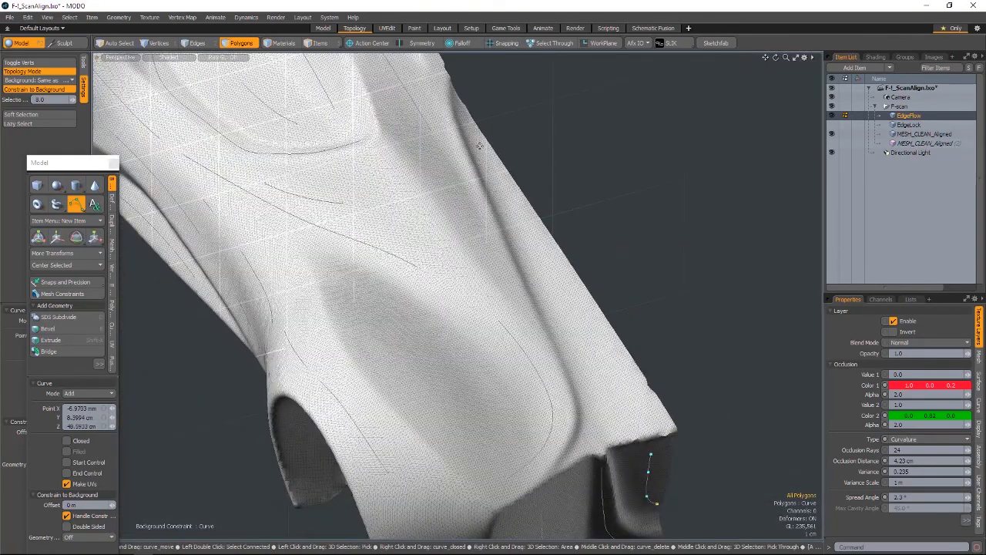
key("ctrl+z")
key("ctrl+z")
left_click_drag(613, 363, 416, 331, "alt")
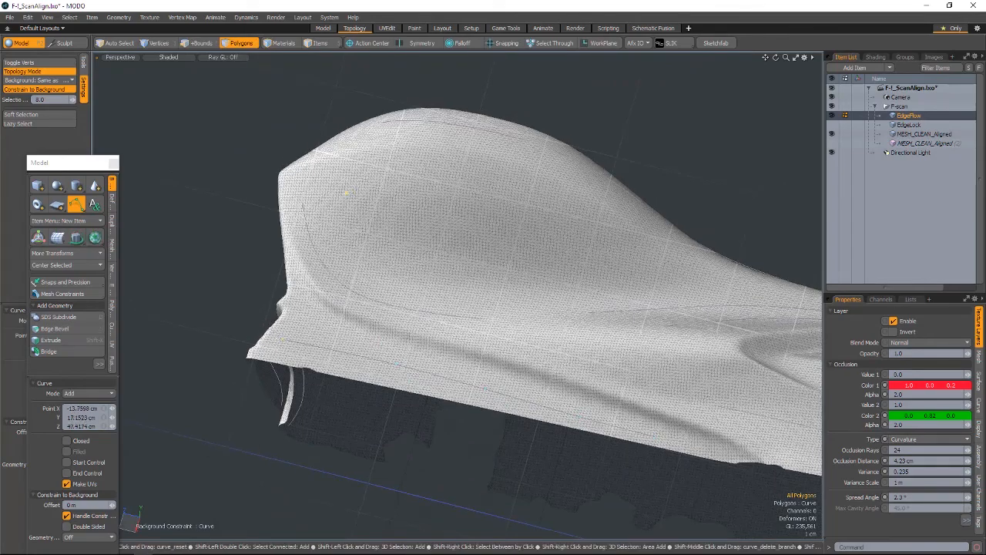
Step: Draw a curve forward over the rear fender's haunch, and another around the rear wheel arch into the wheel well
left_click(384, 183)
left_click(526, 214)
left_click_drag(588, 251, 570, 270, "alt")
left_click(640, 230)
left_click(577, 275)
left_click(642, 276)
left_click(703, 301)
left_click_drag(702, 301, 781, 301, "alt")
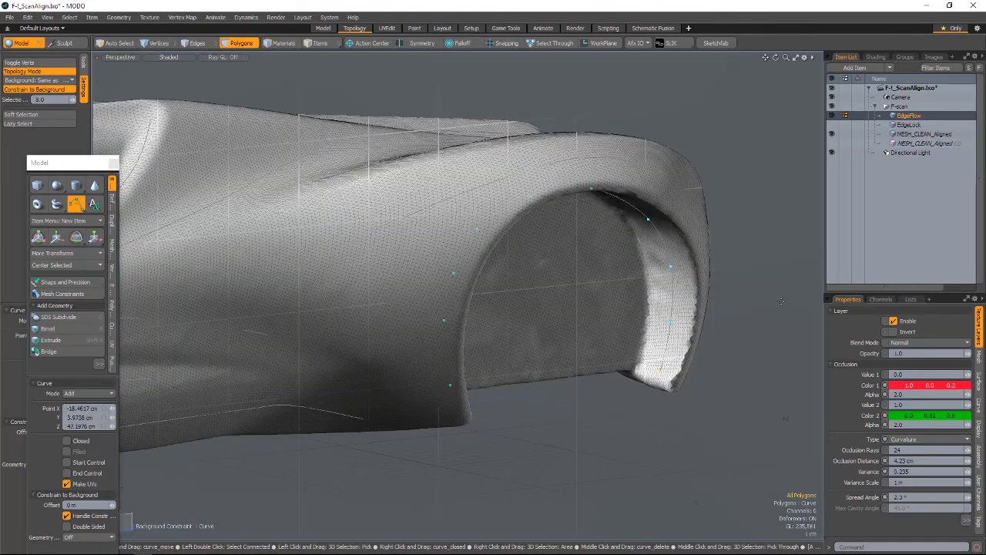
Step: Draw a curve around the front wheel arch, from the bumper side over the top and down inside the rear of the wheel well
left_click_drag(493, 312, 728, 258, "alt+shift")
scroll(585, 285, "down", 4)
left_click_drag(431, 293, 570, 308, "alt")
scroll(570, 308, "up", 4)
left_click(575, 328, "shift")
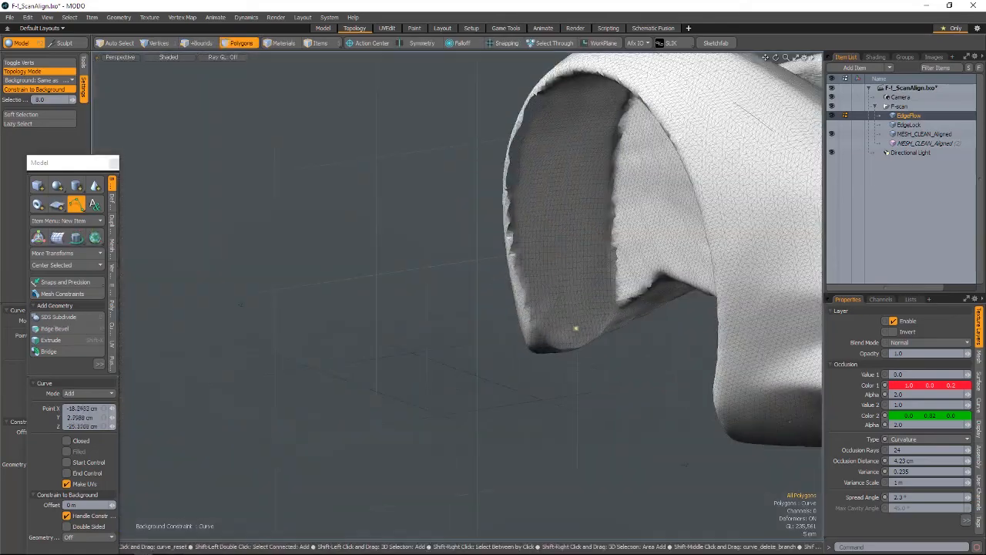
left_click(569, 277)
left_click(564, 212)
left_click_drag(564, 212, 513, 185, "alt")
left_click(559, 147)
left_click(655, 145)
left_click_drag(655, 148, 765, 247, "alt")
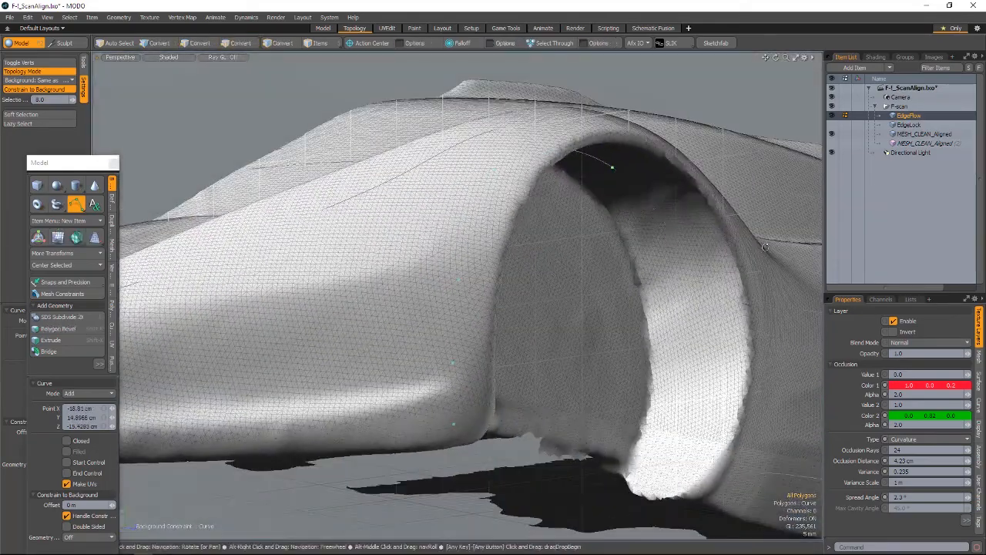
left_click(672, 233)
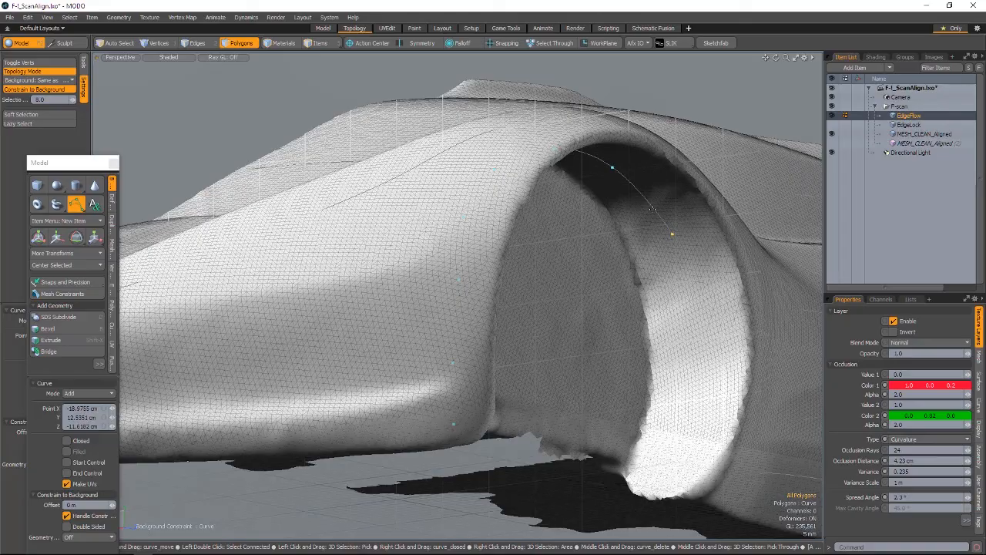
left_click_drag(691, 299, 740, 339, "alt")
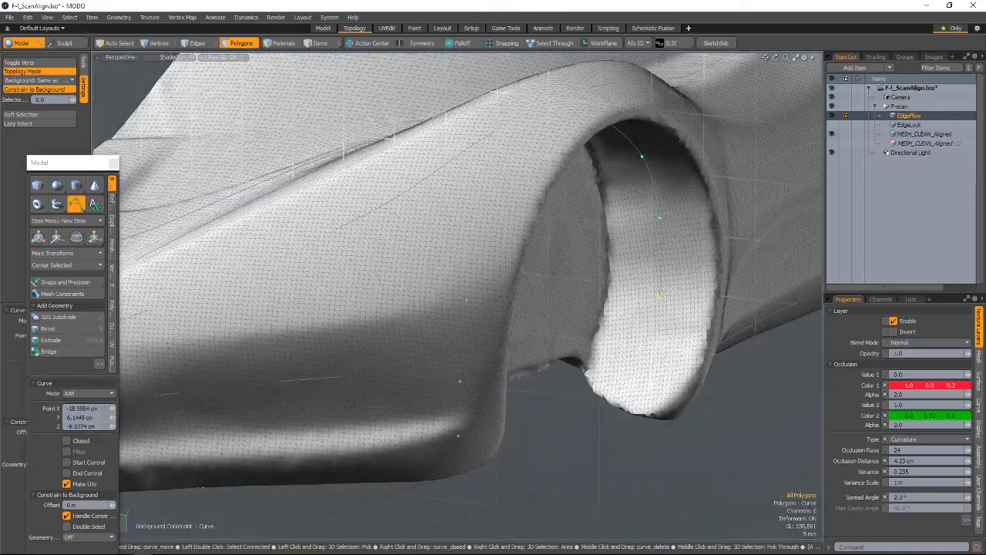
left_click(640, 383)
left_click_drag(640, 383, 593, 308, "alt")
scroll(615, 372, "down", 5)
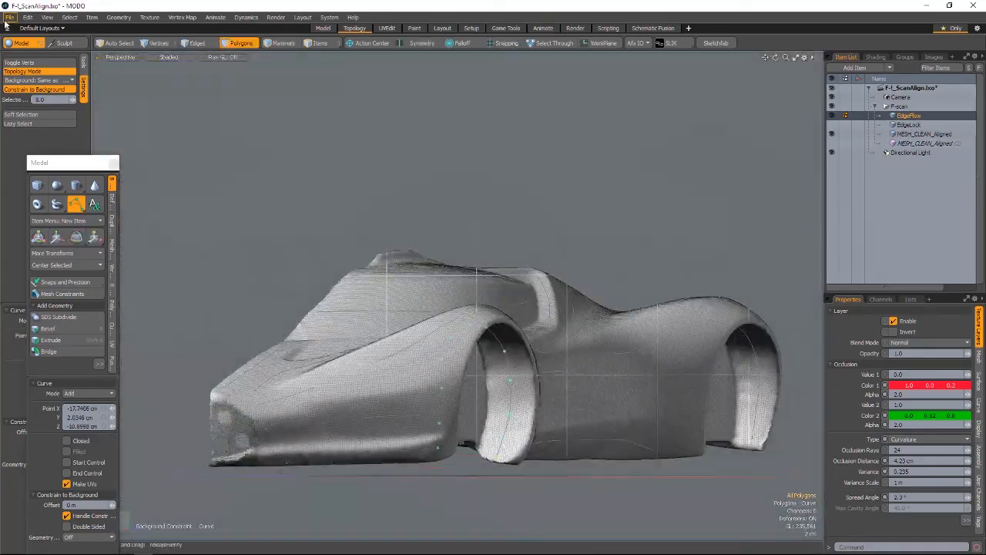
left_click(9, 17)
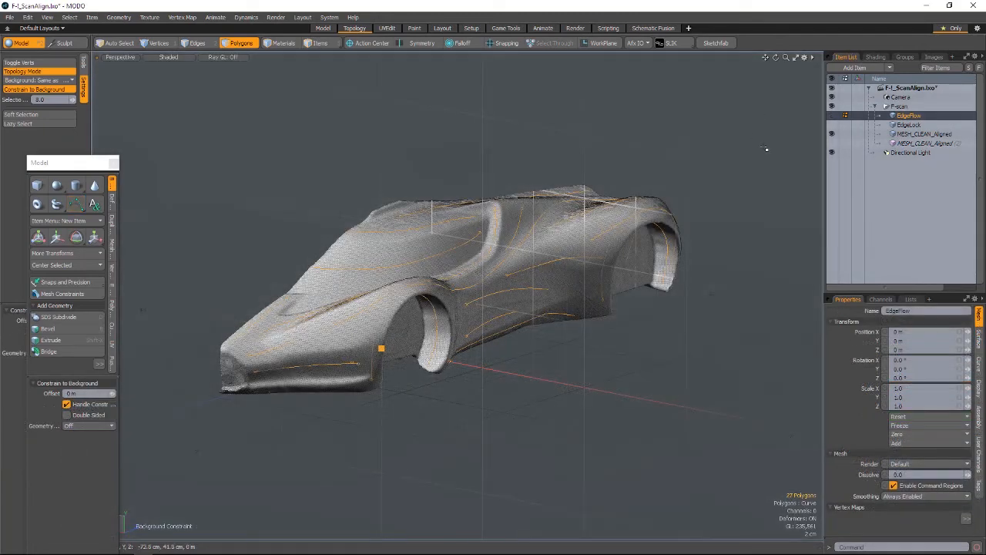
right_click(922, 121)
left_click(886, 131)
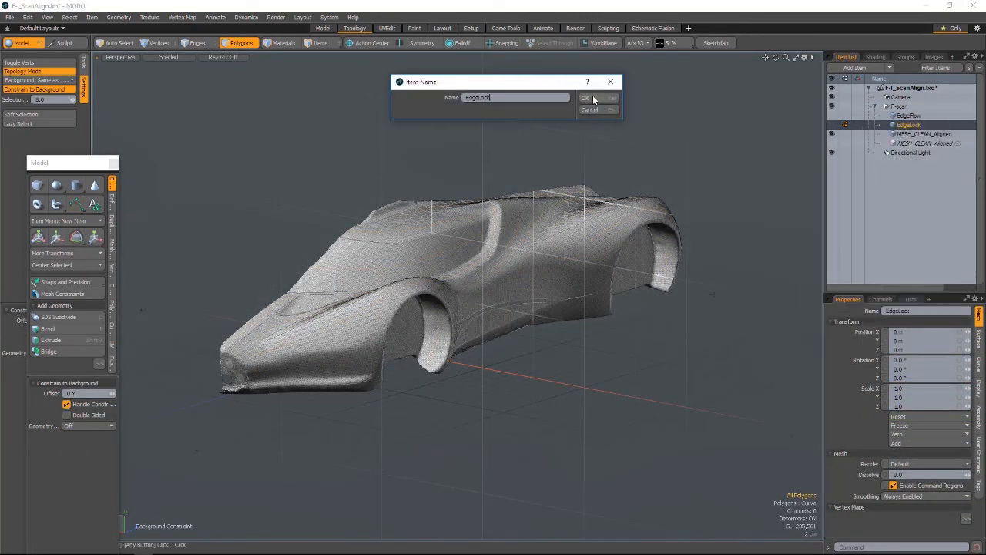
left_click(590, 110)
Step: Check the EdgeLock mesh's polygon statistics grouped by selection set
left_click(911, 299)
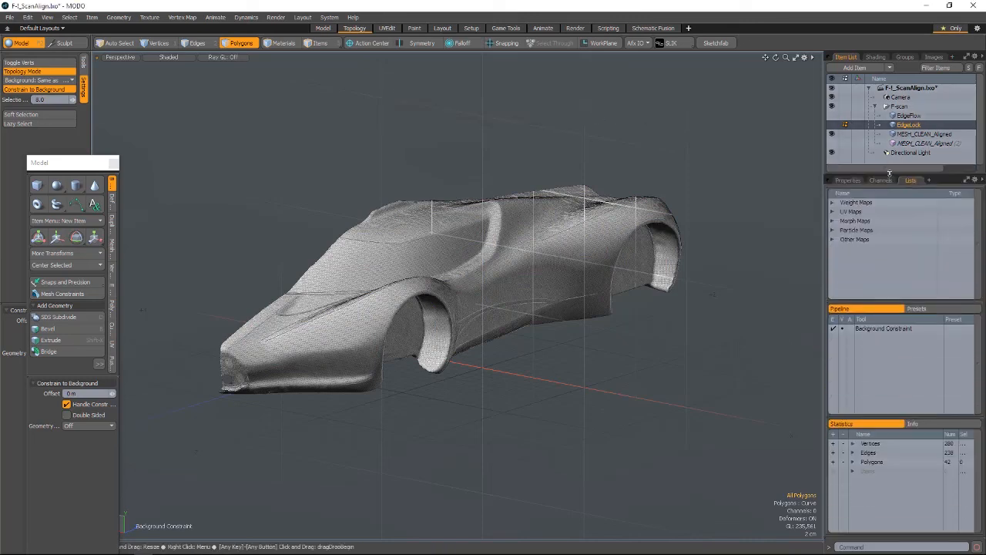
left_click(852, 465)
left_click_drag(887, 421, 885, 368)
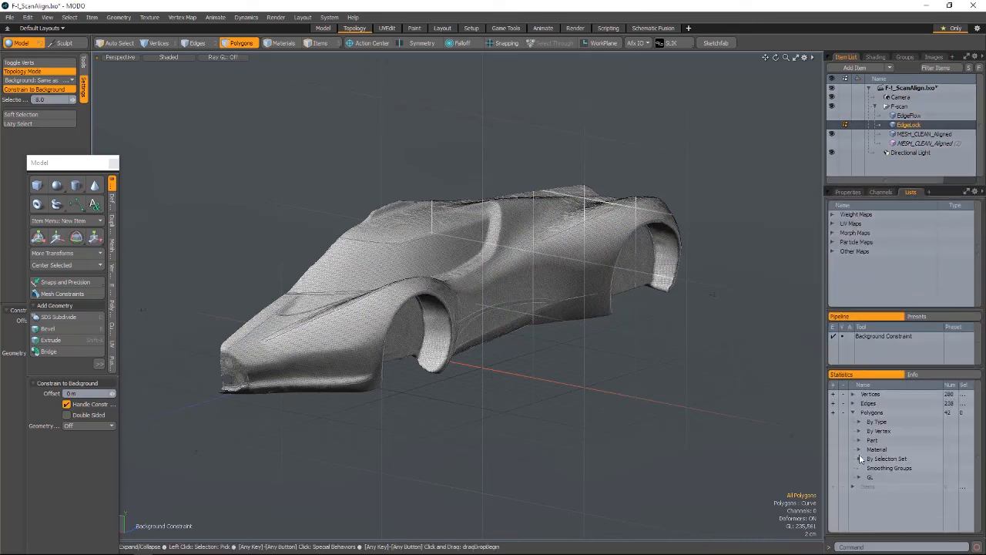
left_click(884, 469)
Step: Cut the curves from EdgeFlow and EdgeLock, paste them into MESH_CLEAN_Aligned and select both retopology selection sets there
left_click(908, 116)
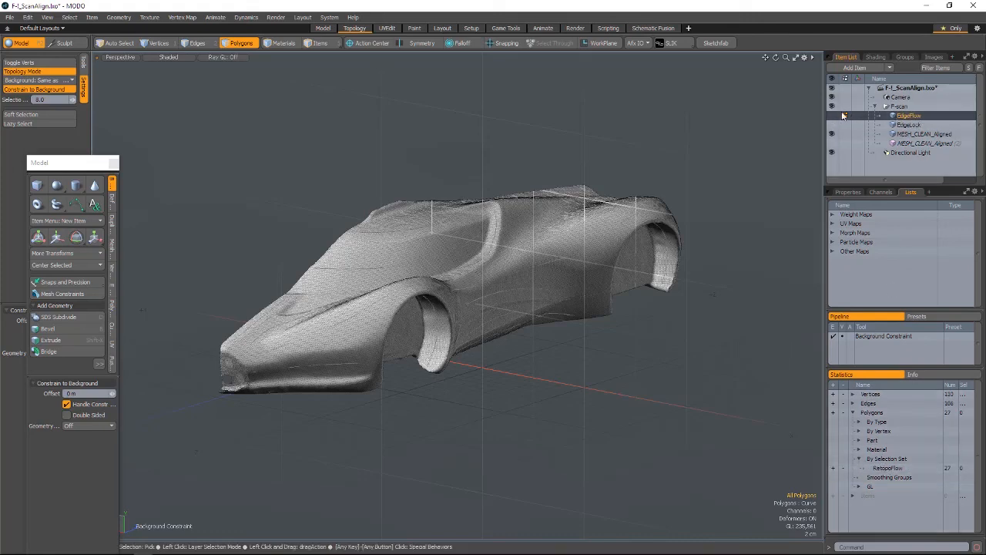
left_click(907, 125, "ctrl")
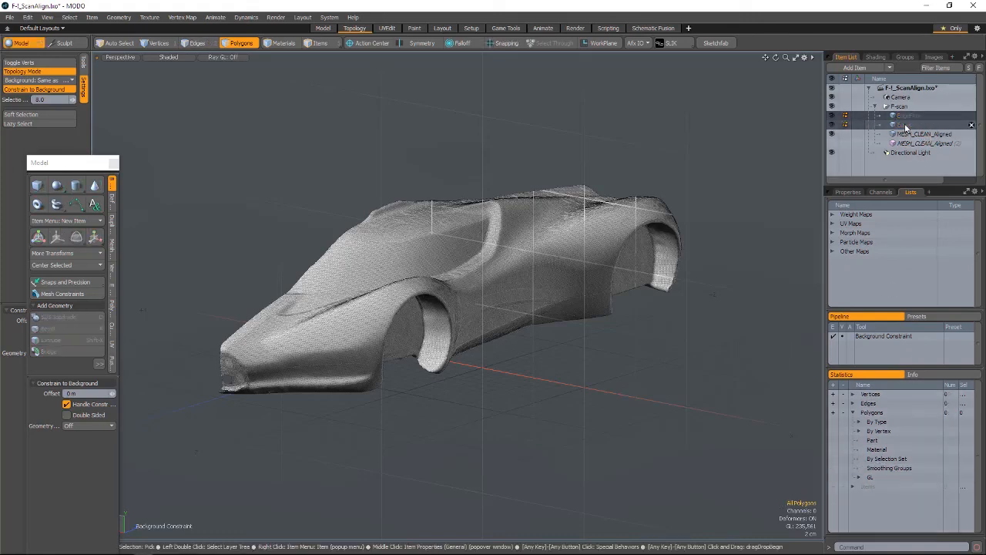
left_click(918, 134)
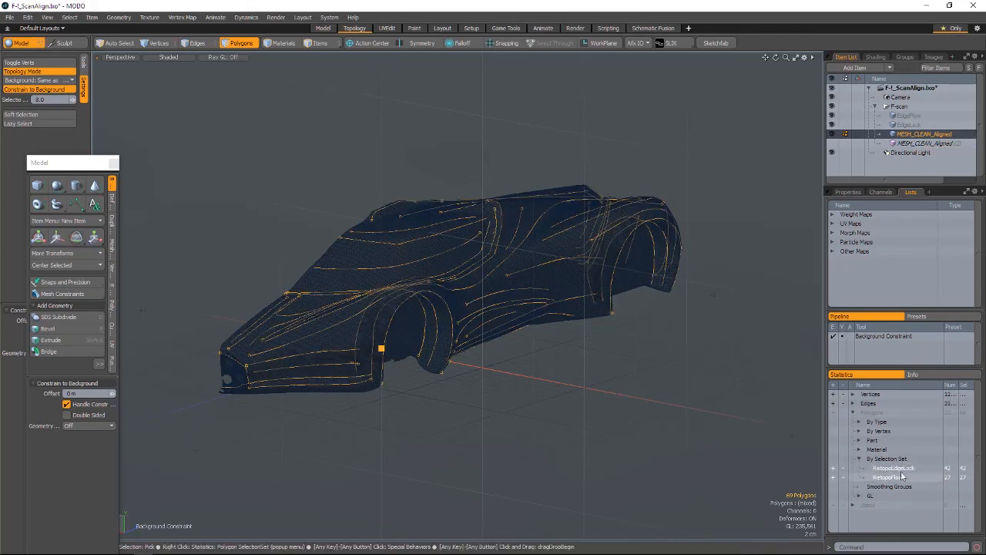
Step: Run Automatic Retopology on MESH_CLEAN_Aligned with relative polygon target count 4.0, quads only, crease angle 10 and alignment to open boundaries
left_click(323, 28)
left_click(119, 17)
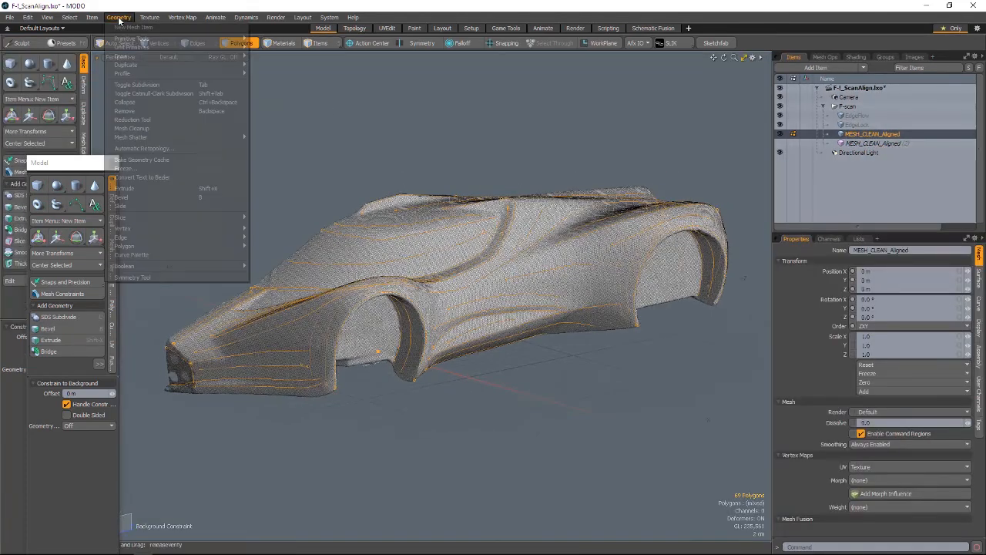
left_click(138, 149)
left_click_drag(314, 140, 305, 108)
left_click(337, 152)
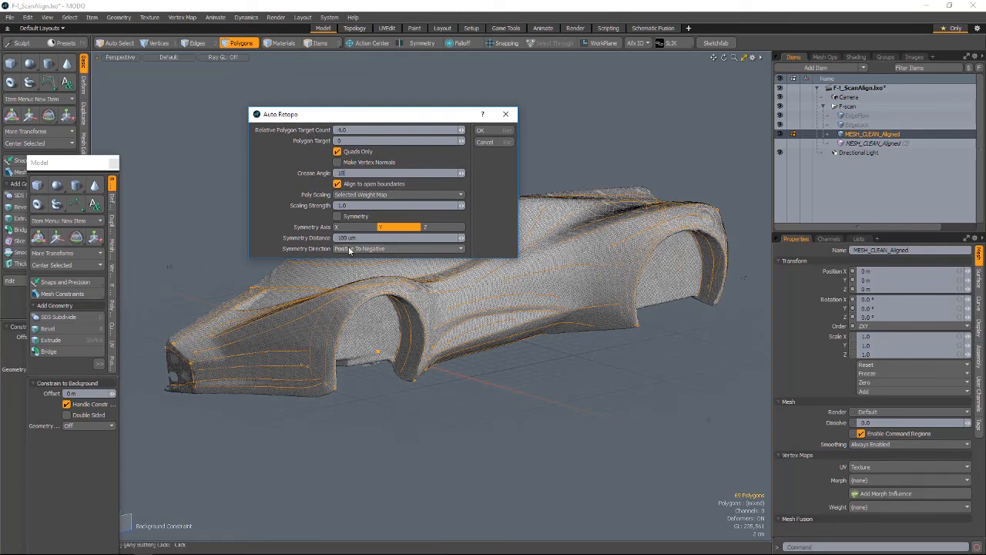
left_click(482, 130)
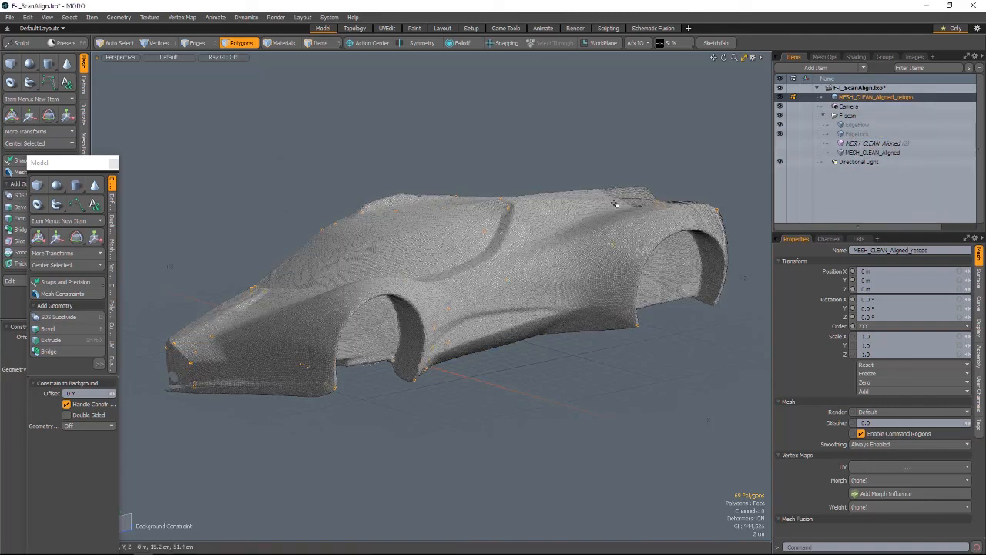
Step: Examine the retopologized mesh's edge flow along the side window trim, the wheel arches and the whole body from several angles
left_click(780, 155)
left_click(779, 154)
scroll(515, 277, "up", 5, "alt")
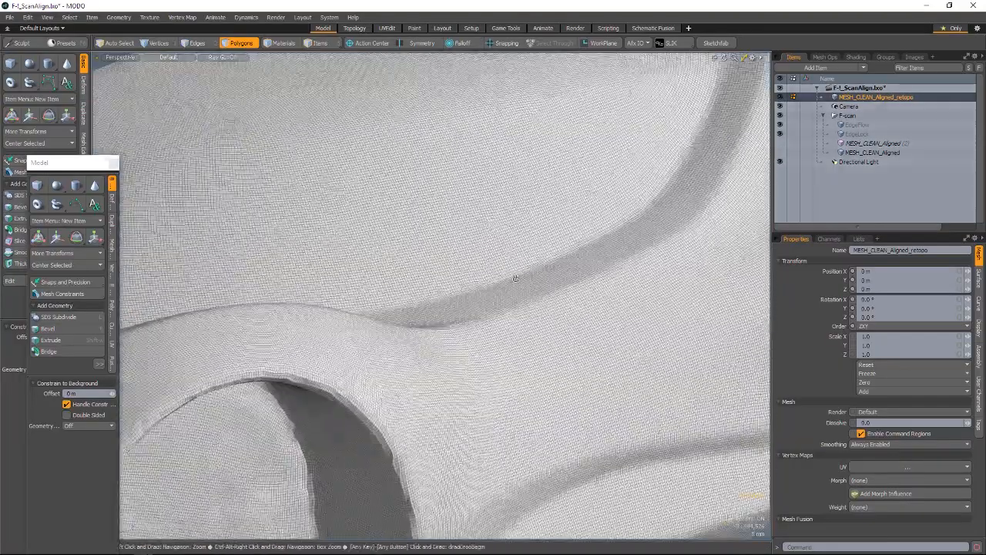
mouse_move(516, 277)
left_mouse_down("alt")
mouse_move(279, 280)
mouse_move(551, 279)
mouse_move(522, 290)
left_mouse_up("alt")
scroll(551, 280, "down", 4)
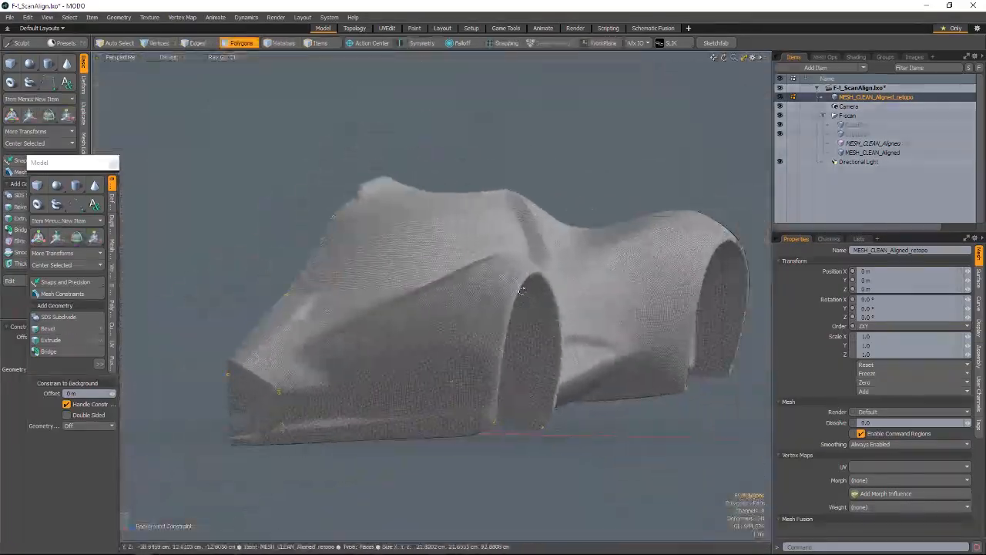
left_click_drag(532, 154, 504, 304, "alt")
scroll(504, 304, "up", 4)
scroll(504, 304, "down", 8)
left_click_drag(608, 347, 552, 365, "alt")
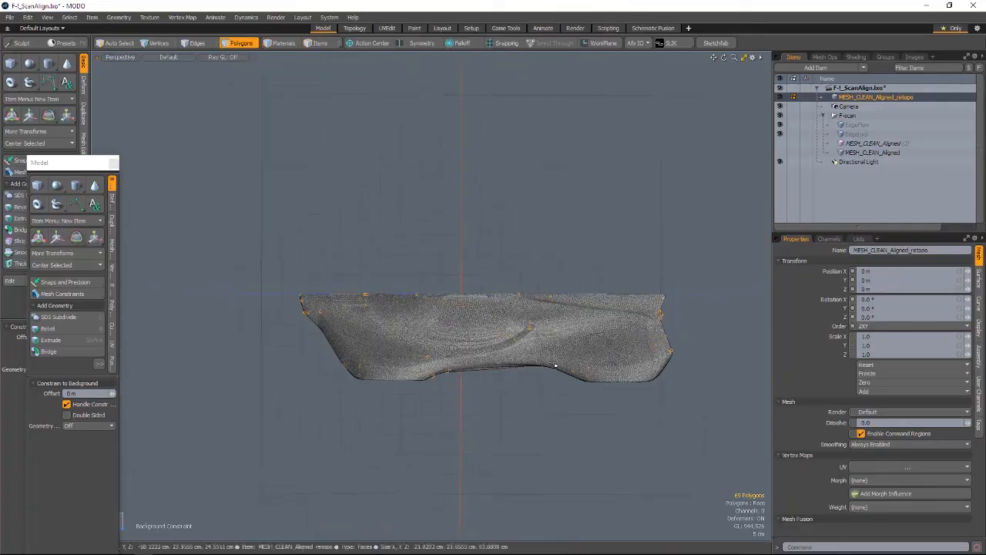
Step: Inspect the dense retopologized mesh from the front, then delete MESH_CLEAN_Aligned_retopo
scroll(552, 365, "up", 8)
scroll(656, 213, "up", 4)
left_click_drag(526, 101, 717, 220, "alt")
scroll(655, 213, "down", 10)
right_click(859, 99)
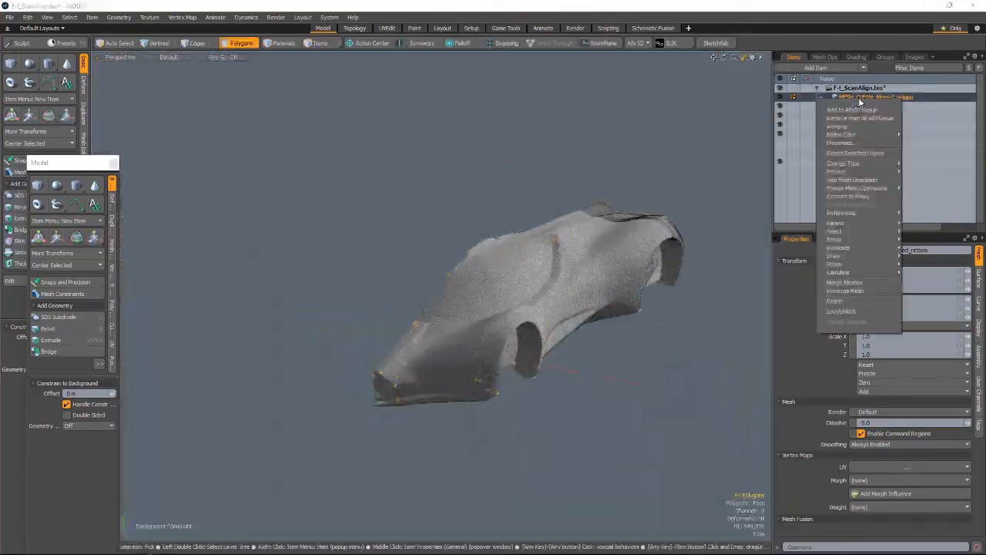
left_click(852, 302)
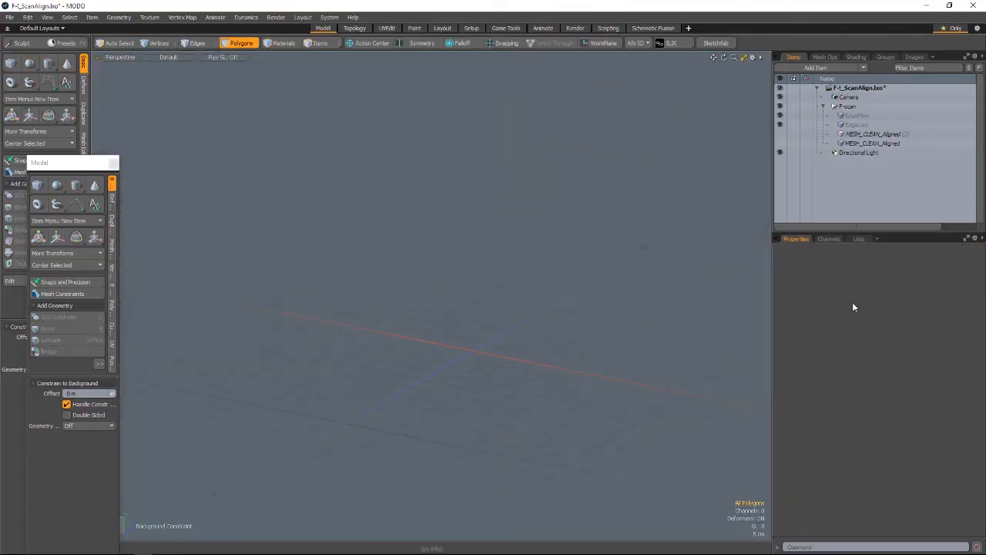
Step: Show and select MESH_CLEAN_Aligned, then select its RetopoEdgeLock and RetopoFlow polygon selection sets
left_click(779, 144)
mouse_move(653, 202)
left_mouse_down("alt")
mouse_move(595, 206)
mouse_move(716, 197)
left_mouse_up("alt")
left_click(852, 144)
mouse_move(731, 309)
right_mouse_down()
mouse_move(733, 340)
mouse_move(732, 327)
right_mouse_up()
mouse_move(713, 331)
left_mouse_down("alt")
mouse_move(665, 358)
mouse_move(572, 359)
left_mouse_up("alt")
left_click(665, 238)
left_click(859, 239)
left_click_drag(840, 484, 836, 493)
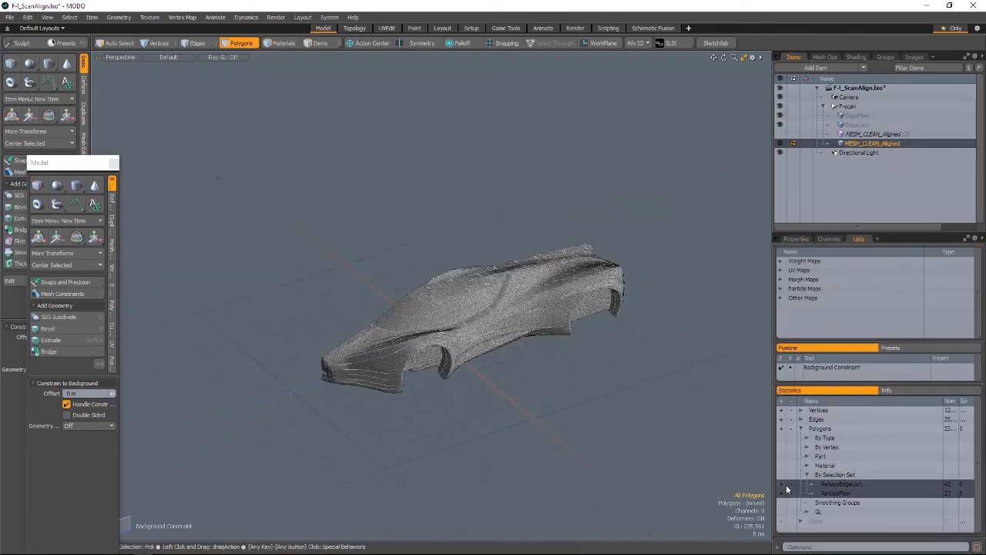
left_click(782, 494, "shift")
Step: Run Automatic Retopology on MESH_CLEAN_Aligned with quads only, crease angle 10 and alignment to open boundaries
left_click(118, 18)
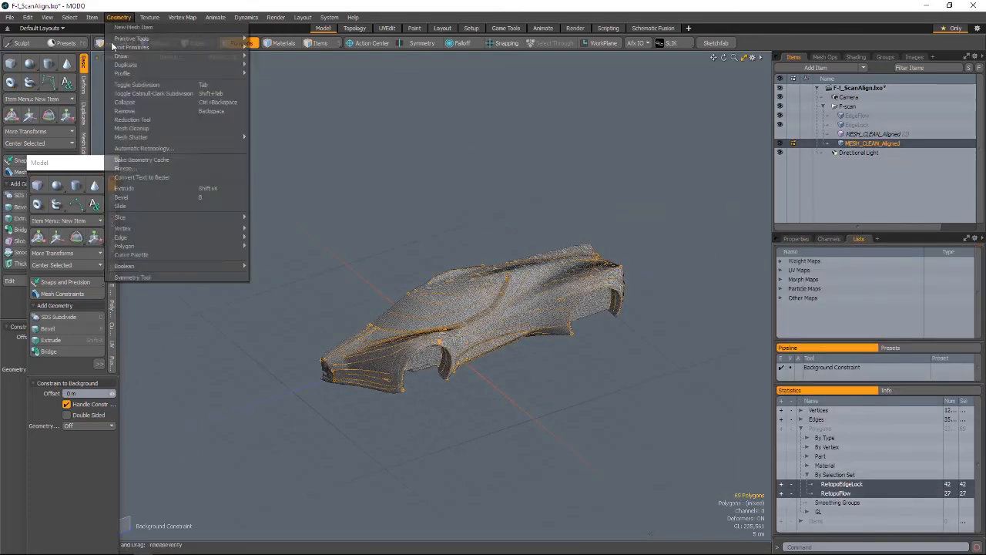
left_click(127, 29)
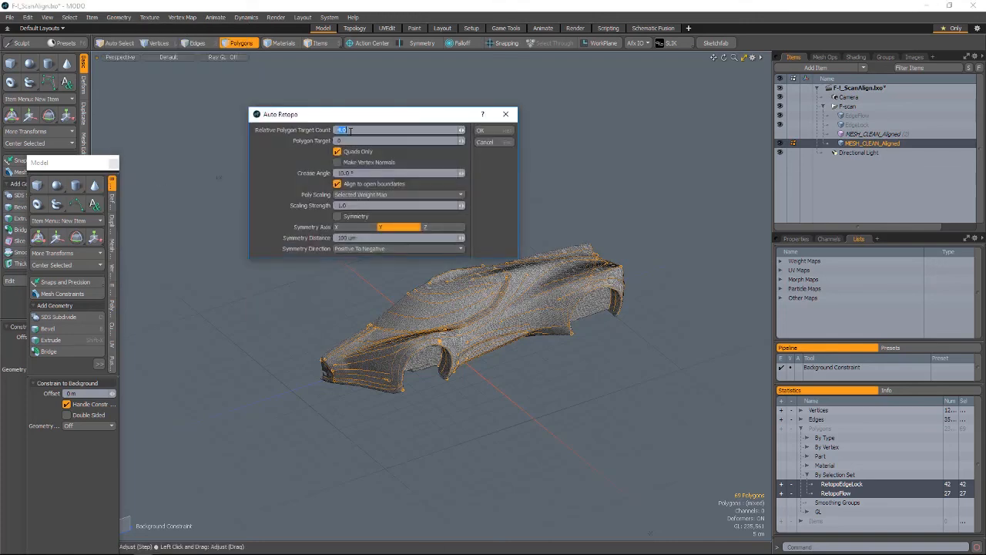
left_click(480, 131)
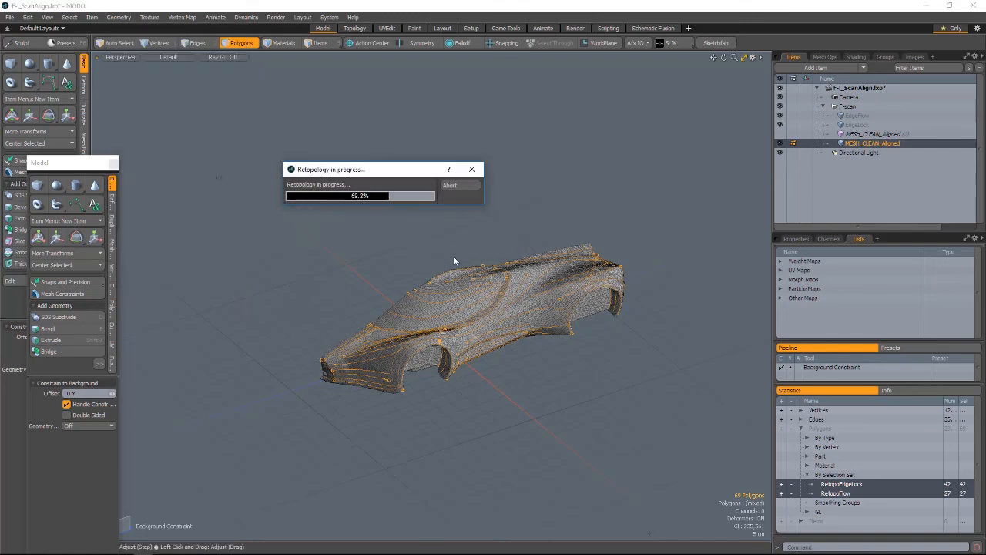
Step: Hide the original scan to inspect the new retopology from several angles, then delete that retopology mesh
left_click(779, 153)
left_click_drag(470, 328, 693, 312, "ctrl+alt")
left_click_drag(693, 312, 469, 354, "ctrl+alt")
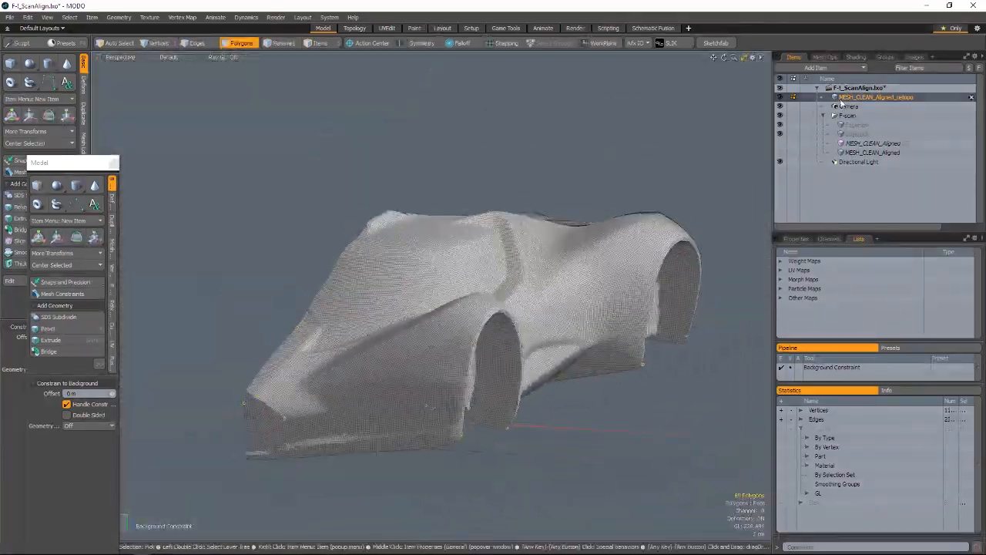
right_click(823, 97)
left_click(855, 301)
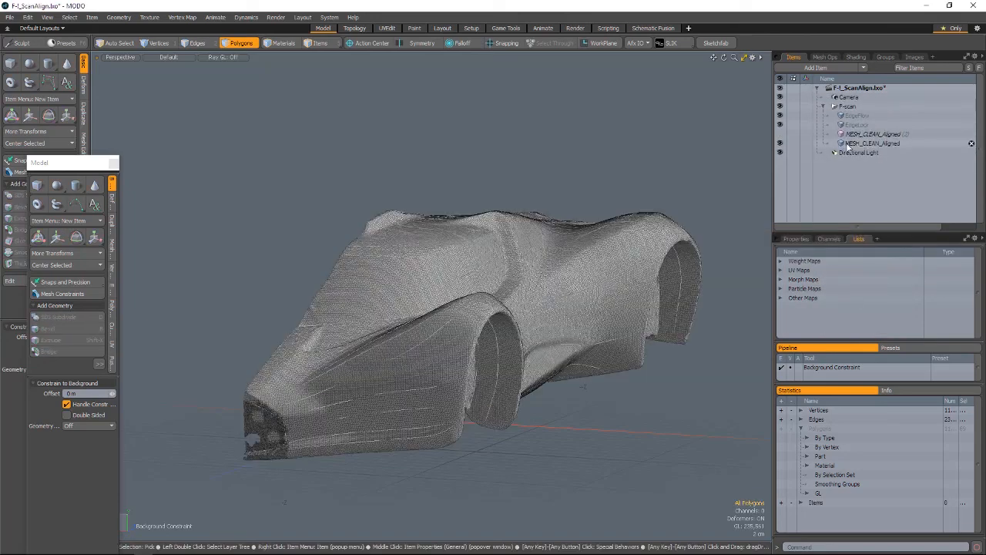
Step: Reselect MESH_CLEAN_Aligned and both retopology selection sets, then try Automatic Retopology with a changed relative polygon target count
left_click(850, 144)
left_click(119, 17)
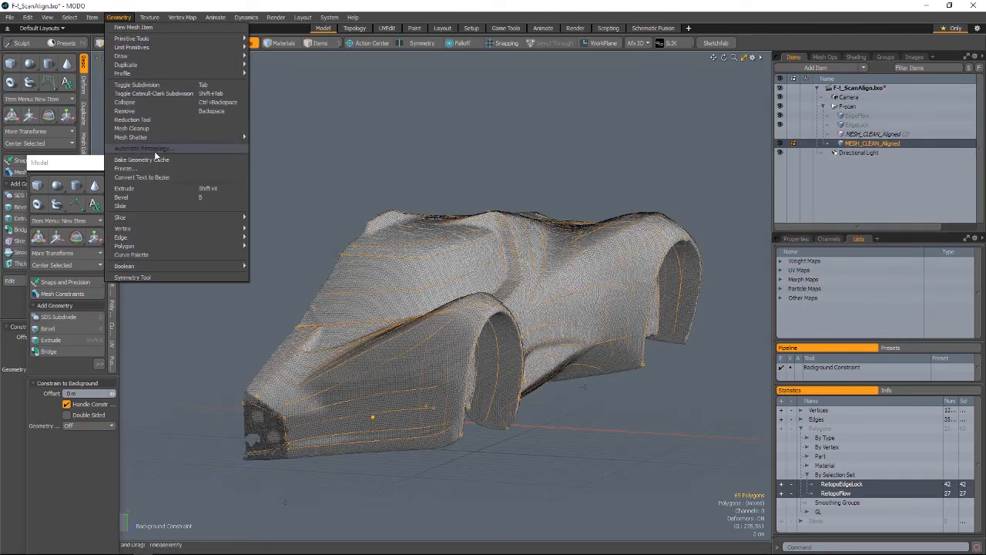
left_click(159, 154)
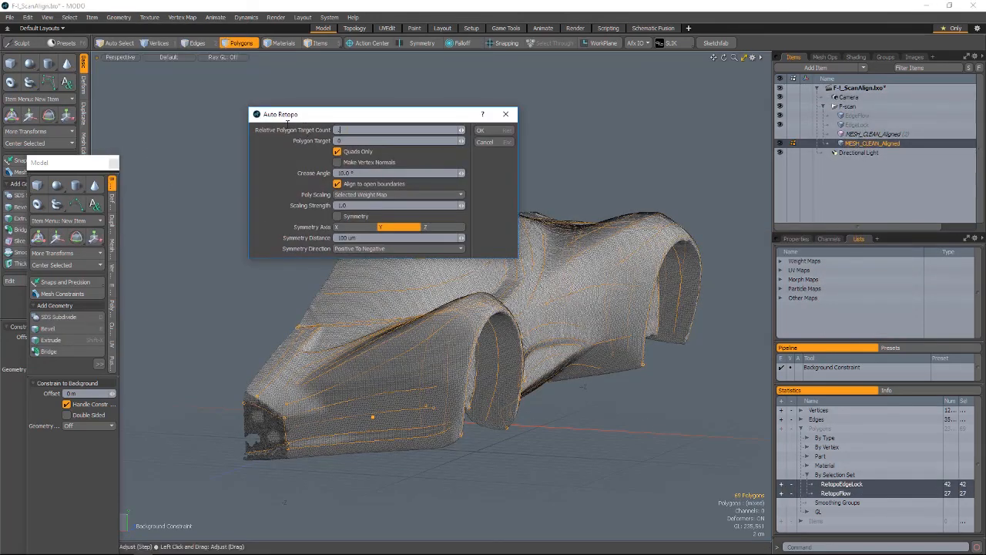
left_click(482, 130)
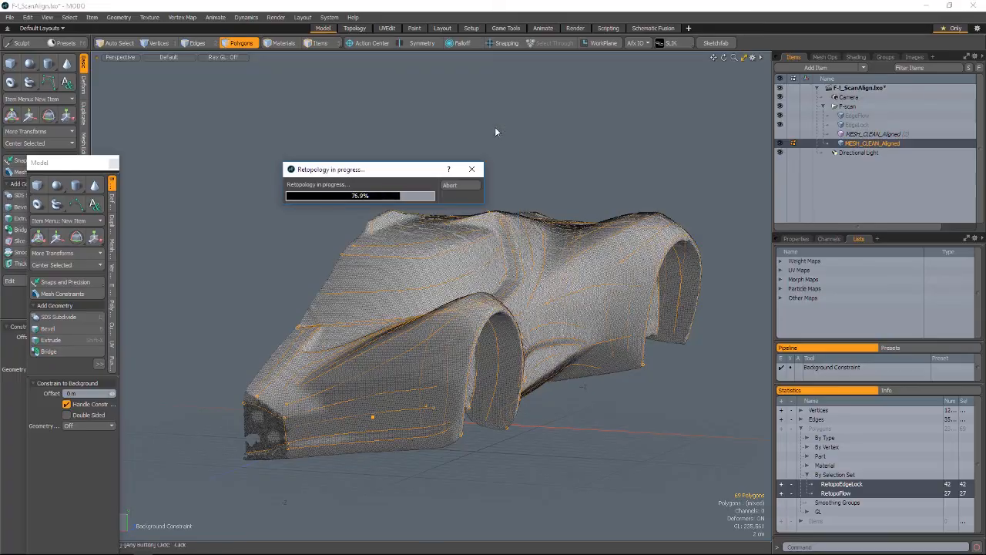
left_click_drag(354, 443, 462, 253, "alt")
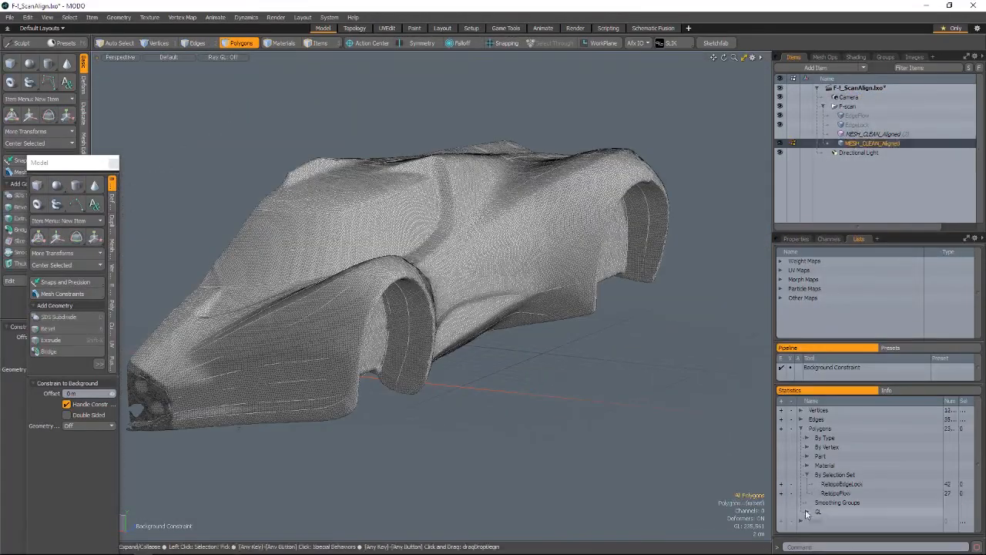
Step: Run Automatic Retopology with relative polygon target count .05, quads only, crease angle 10 and alignment to open boundaries
left_click(119, 17)
left_click(369, 138)
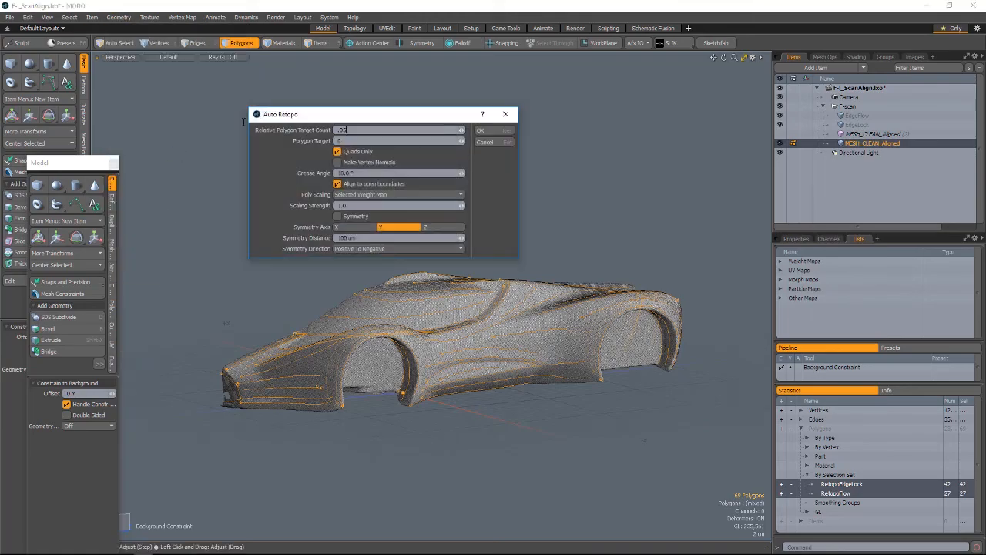
left_click(500, 133)
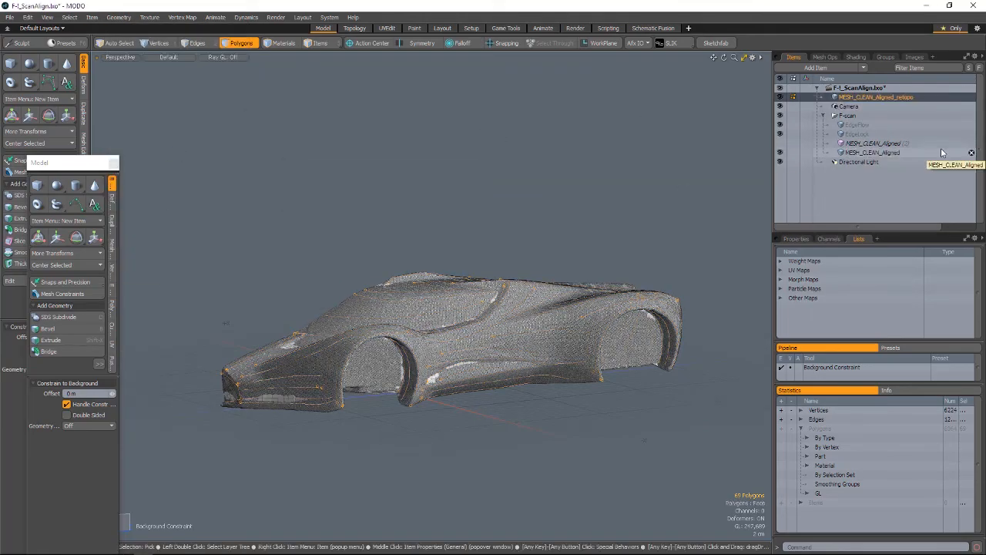
Step: Hide MESH_CLEAN_Aligned and examine the low-density retopologized car body from the front and side
left_click(940, 148)
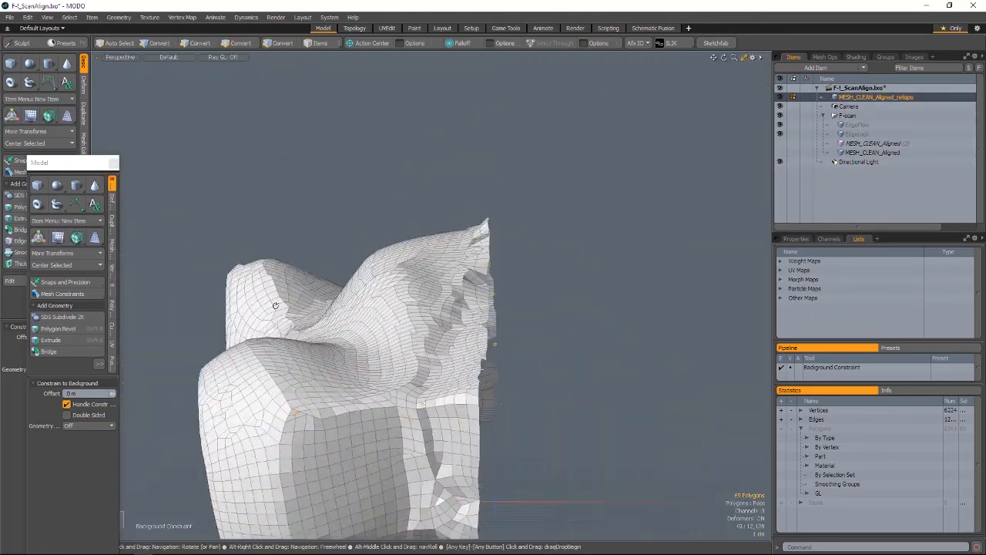
scroll(473, 352, "down", 3)
left_click_drag(276, 305, 489, 378, "alt")
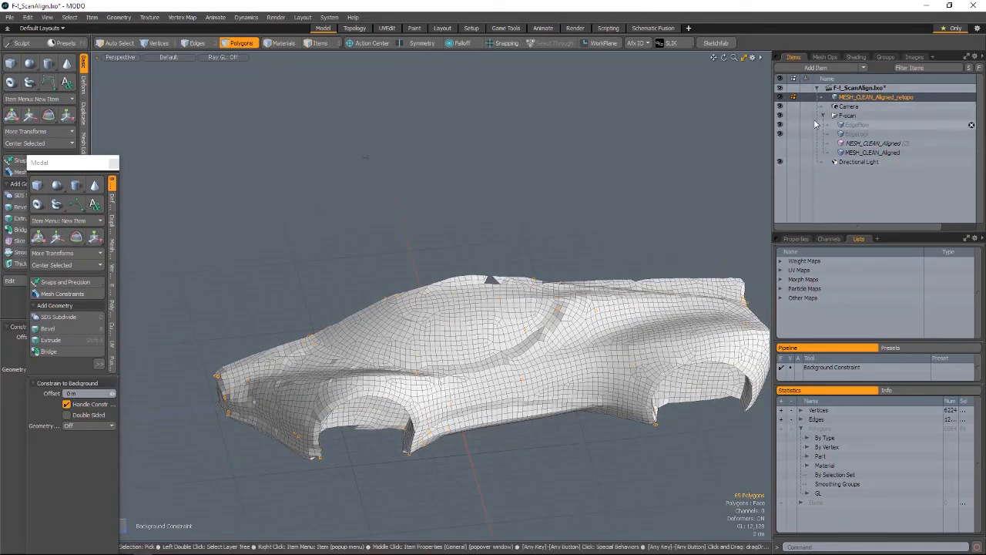
right_click(807, 97)
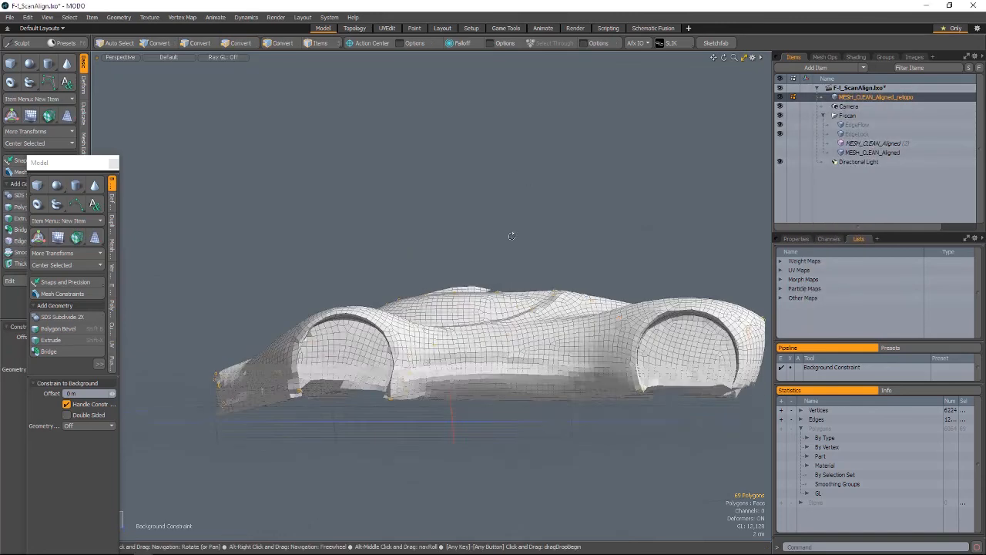
Step: Measure the bounding dimensions of the entire retopologized mesh in the left view
left_click(47, 17)
left_click(89, 207)
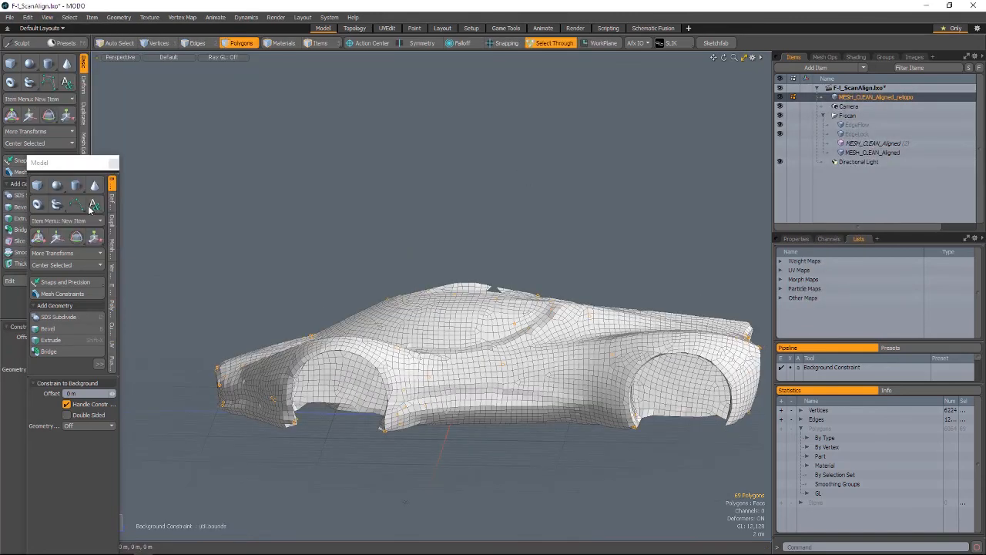
scroll(490, 232, "down", 3)
double_click(447, 291)
left_click_drag(447, 290, 409, 389, "alt")
key("KP_3")
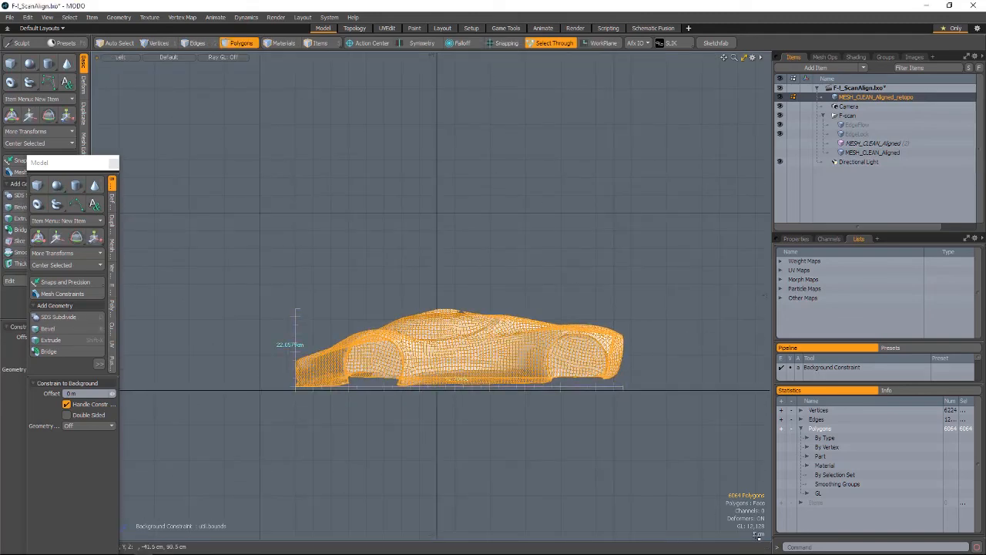
left_click_drag(647, 336, 531, 331, "ctrl+alt")
Step: Measure the car's length from nose to tail with the snapped ruler in the left view
left_click(47, 17)
left_click(57, 203)
left_click(47, 17)
left_click(74, 188)
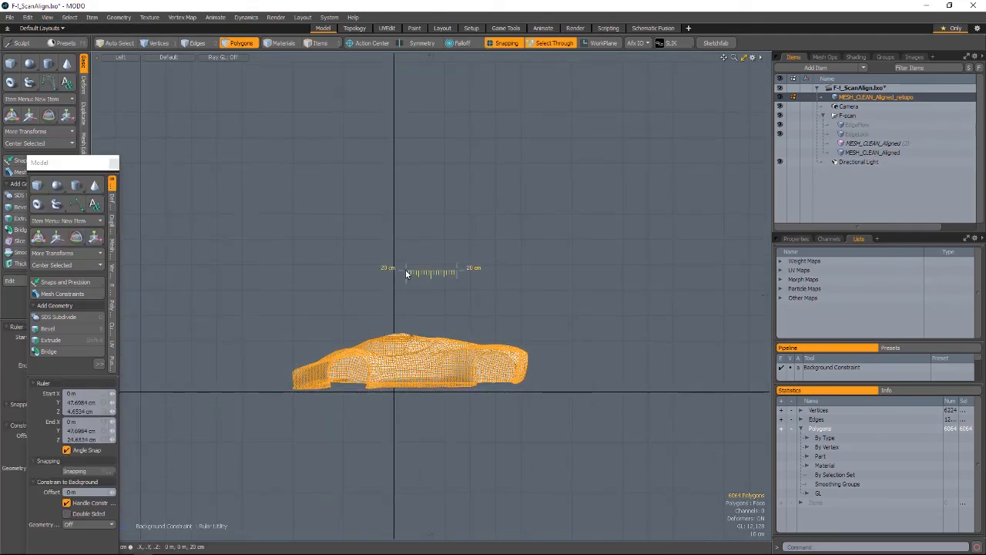
left_click_drag(293, 370, 290, 368)
left_click_drag(406, 271, 514, 367)
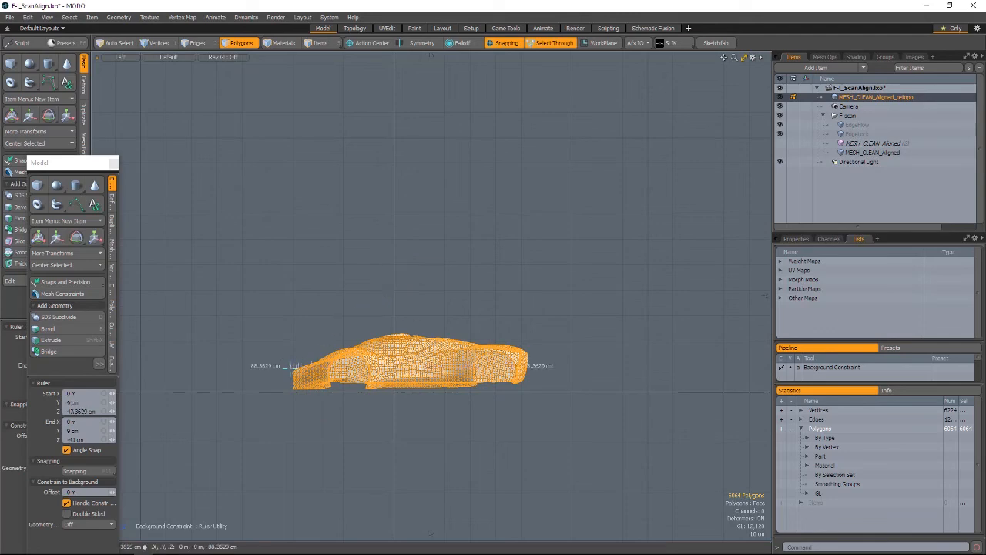
left_click_drag(538, 297, 560, 246, "ctrl+alt")
key("1")
mouse_move(398, 271)
left_mouse_down("ctrl+alt")
mouse_move(407, 290)
mouse_move(395, 288)
left_mouse_up("ctrl+alt")
key("ctrl+1")
Step: Switch to the Topology layout and show MESH_CLEAN_Aligned together with the retopologized mesh
left_click(113, 163)
left_click(352, 30)
left_click_drag(431, 220, 501, 254, "alt")
left_click(48, 17)
left_click(75, 189)
left_click(832, 152)
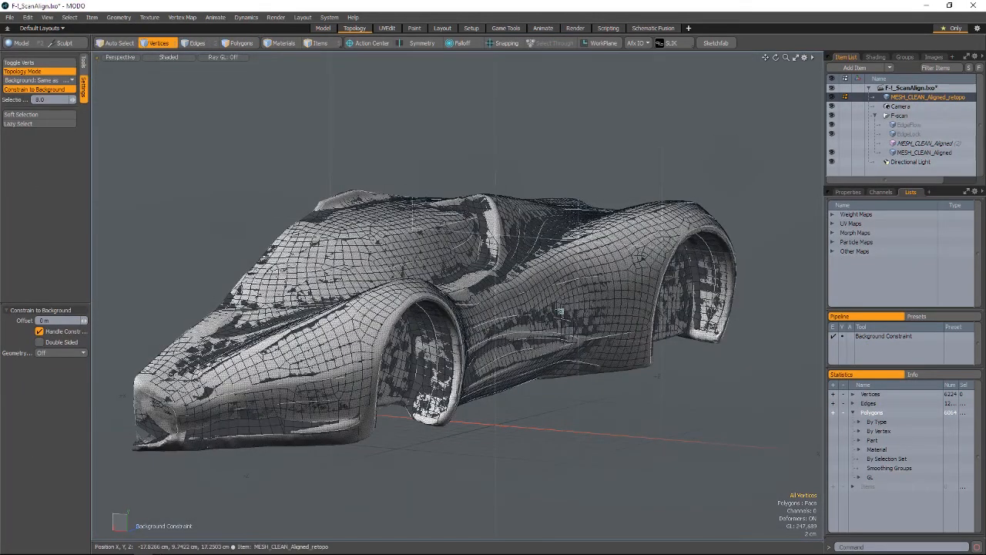
left_click_drag(560, 311, 544, 232, "alt")
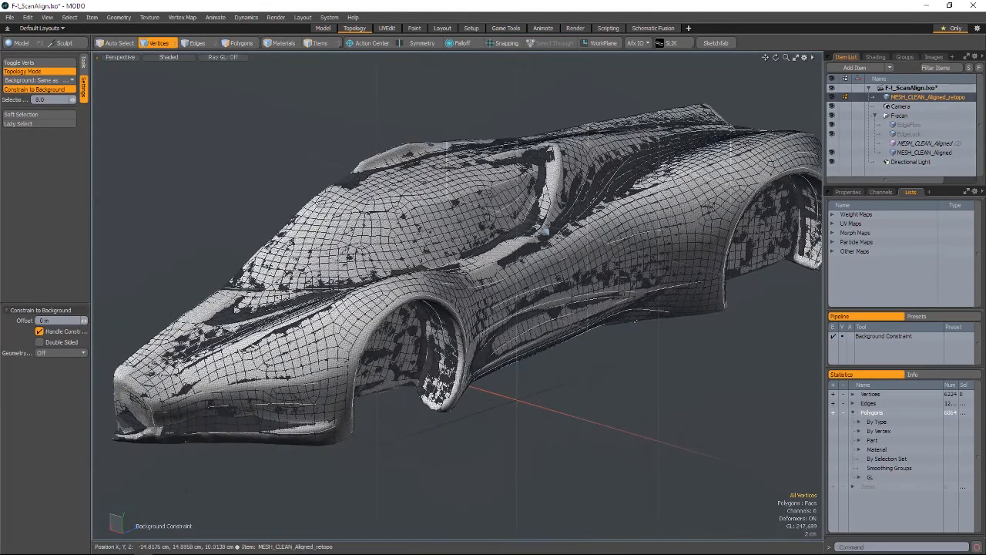
Step: Cut the RetopoEdgeLock and RetopoFlow curves from MESH_CLEAN_Aligned and paste them into EdgeLock
left_click(913, 153)
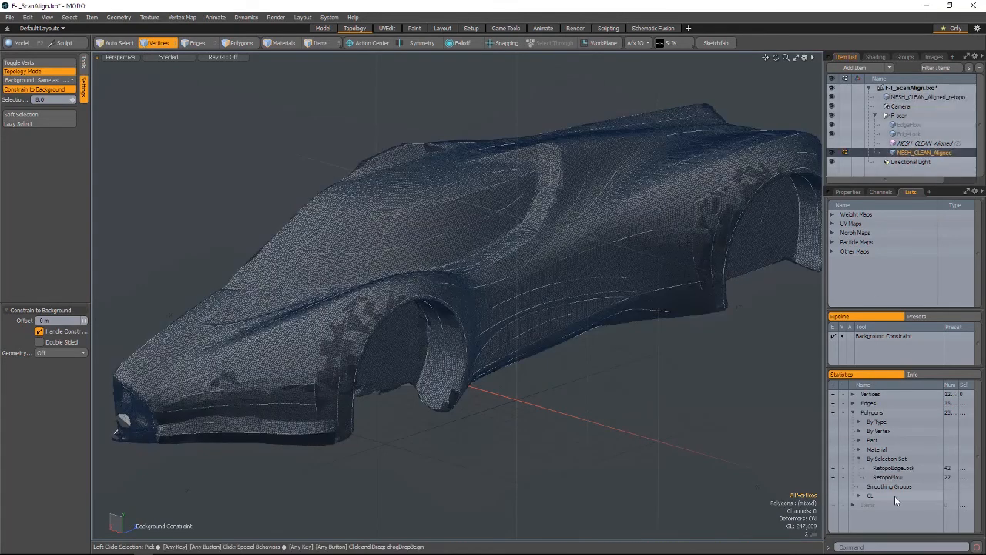
left_click(834, 478, "shift")
left_click(832, 468)
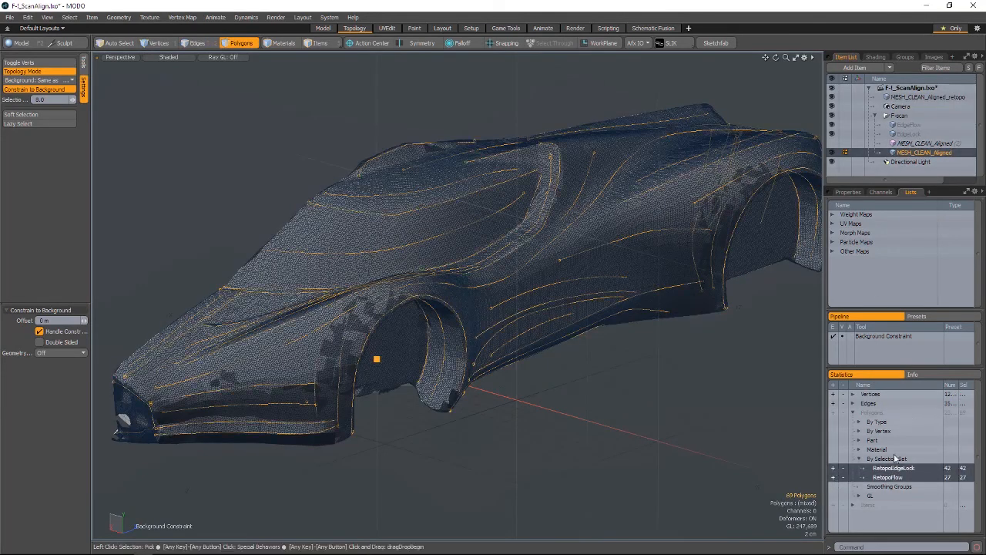
key("ctrl+x")
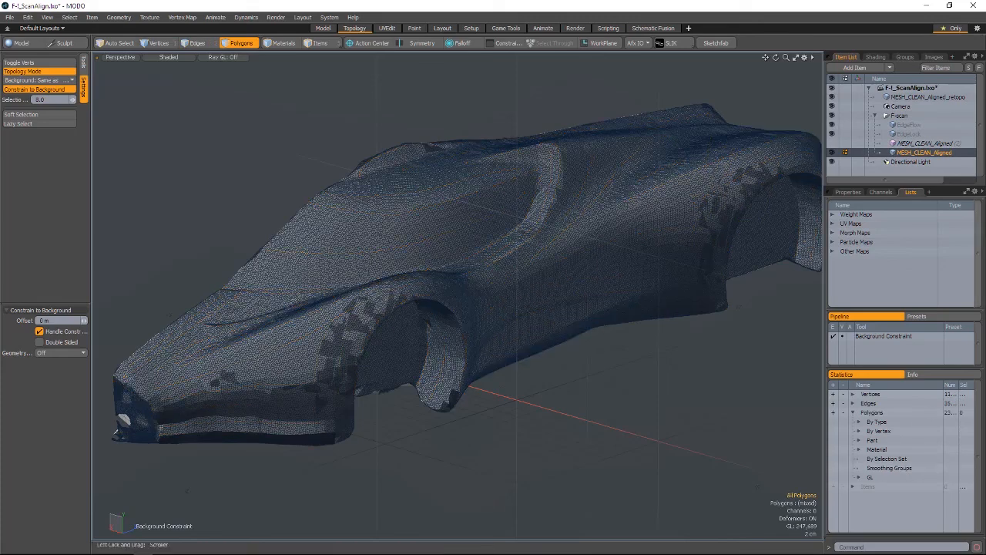
left_click(908, 135)
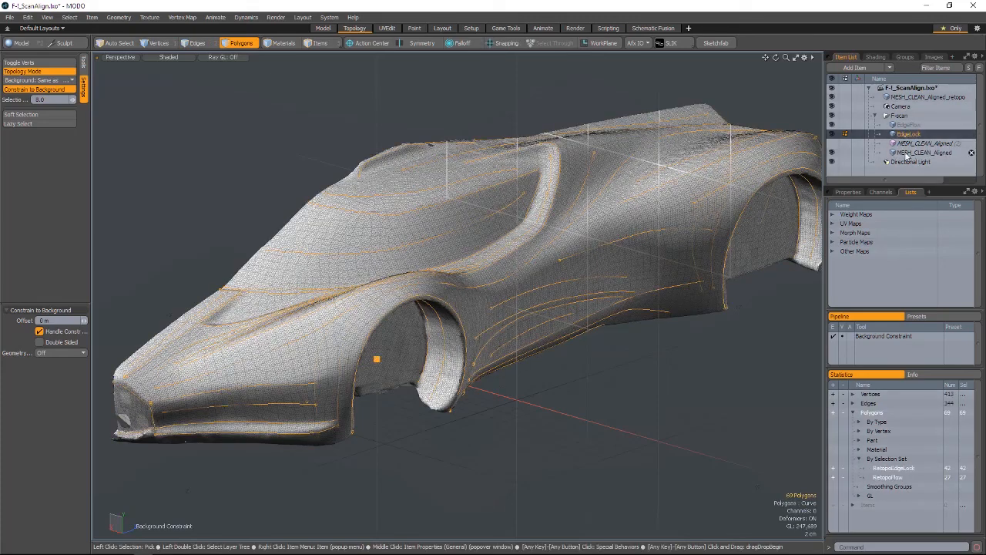
Step: Move MESH_CLEAN_Aligned_retopo directly below Camera in the item hierarchy and select it
left_click(923, 152)
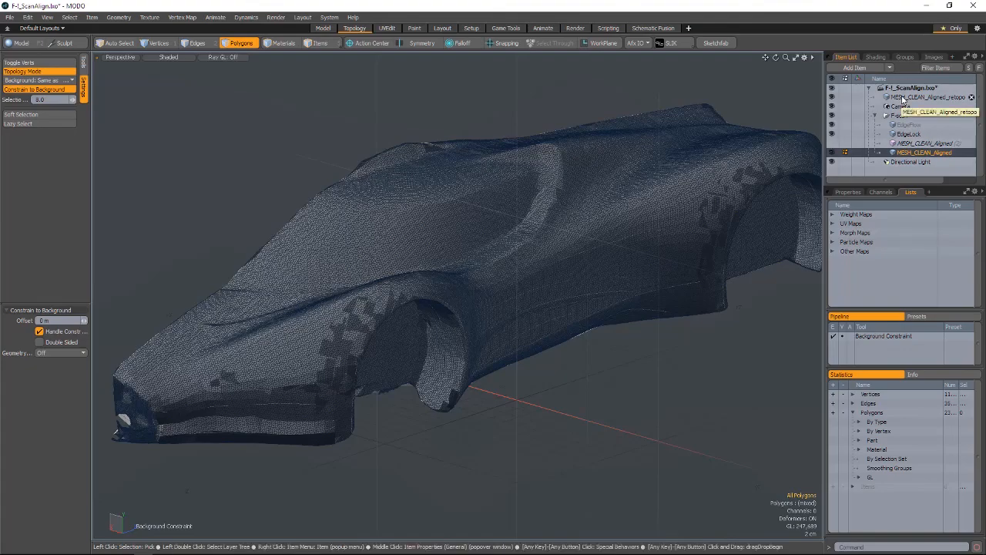
left_click_drag(596, 270, 623, 259, "alt")
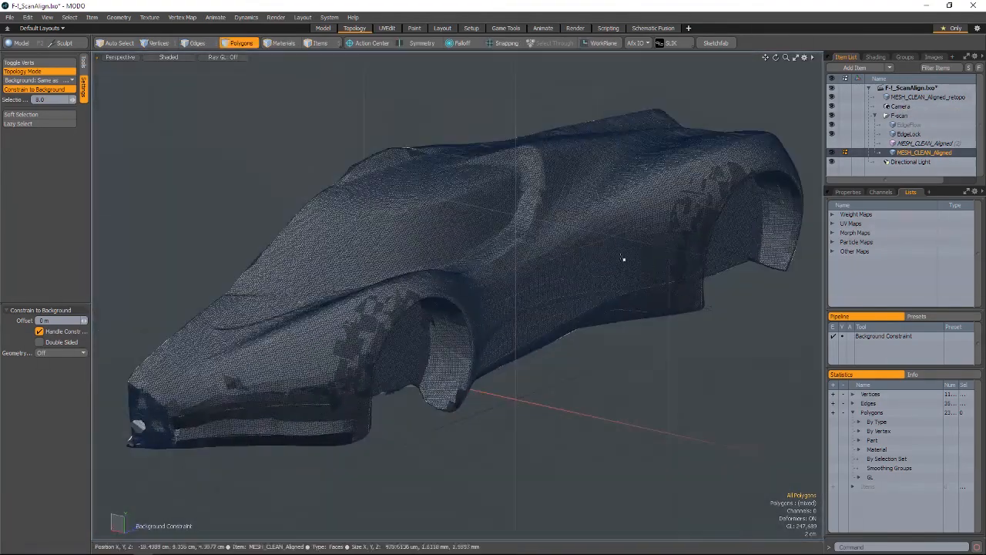
left_click(928, 98)
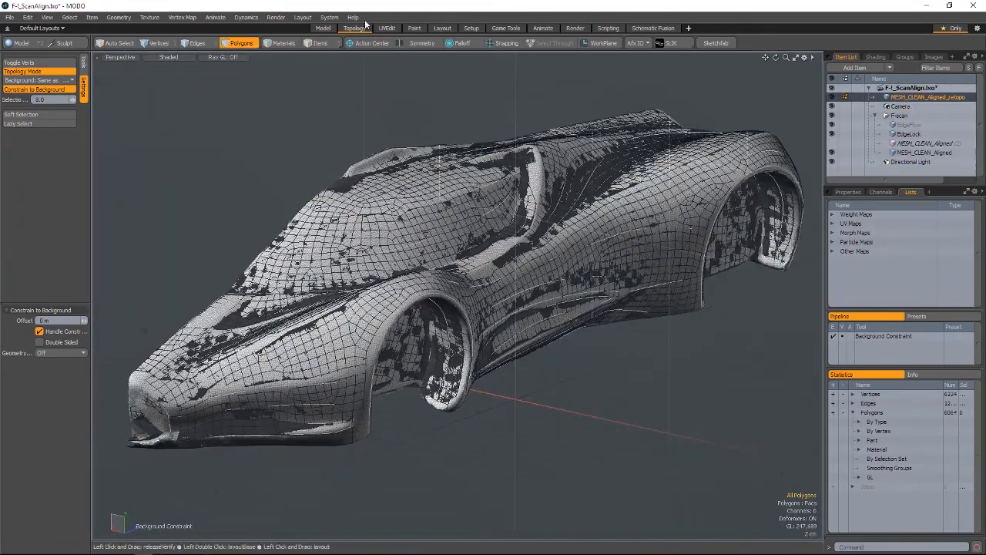
left_click(896, 104)
left_click_drag(896, 102, 895, 94)
left_click(924, 106)
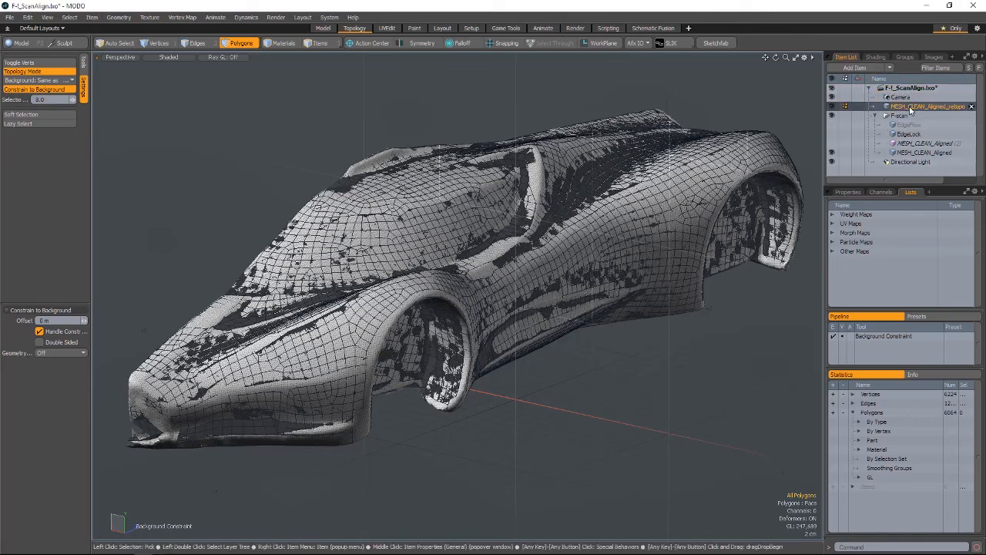
Step: Try the Smooth tool on MESH_CLEAN_Aligned_retopo with strength 1.0 and 1 iteration
left_click(84, 64)
left_click(25, 162)
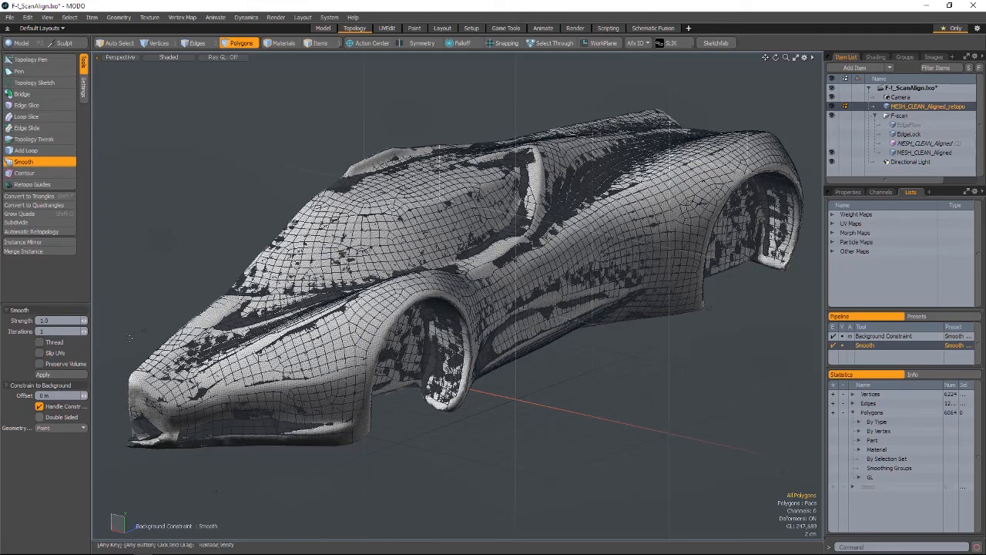
left_click(129, 338)
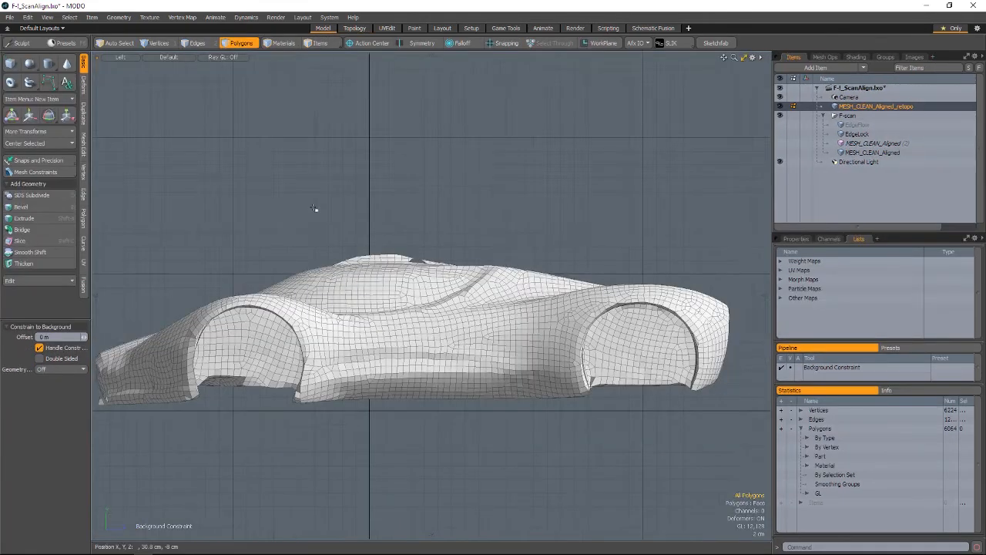
Step: Select the edge loop running along the body side between the front and rear wheel arches of the retopologized mesh
left_click_drag(313, 208, 394, 287, "alt")
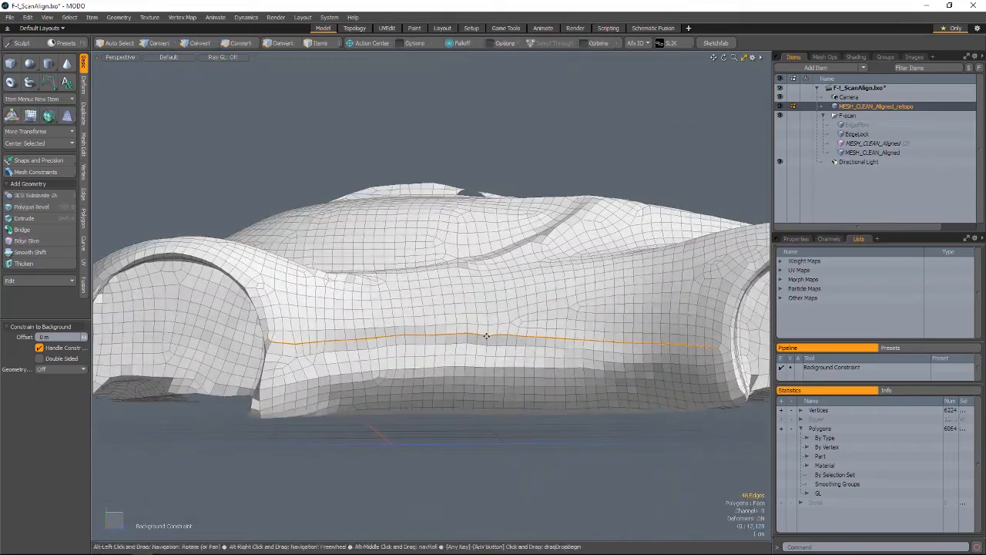
key("y")
left_click_drag(500, 347, 571, 385, "alt")
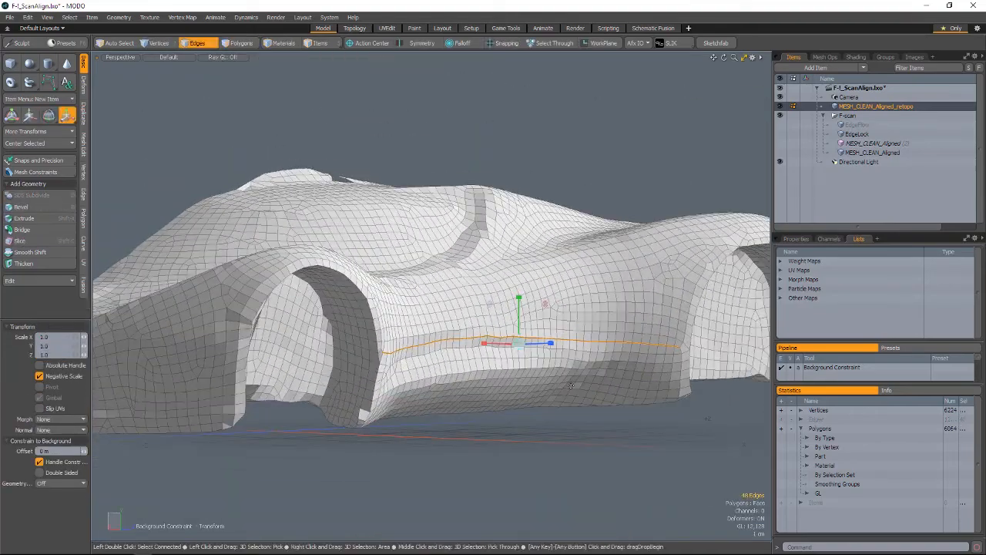
key("space")
Step: Try Linear Align in Curve mode at weight 0.9 on the side edge loop with the background constraint active
left_click(83, 88)
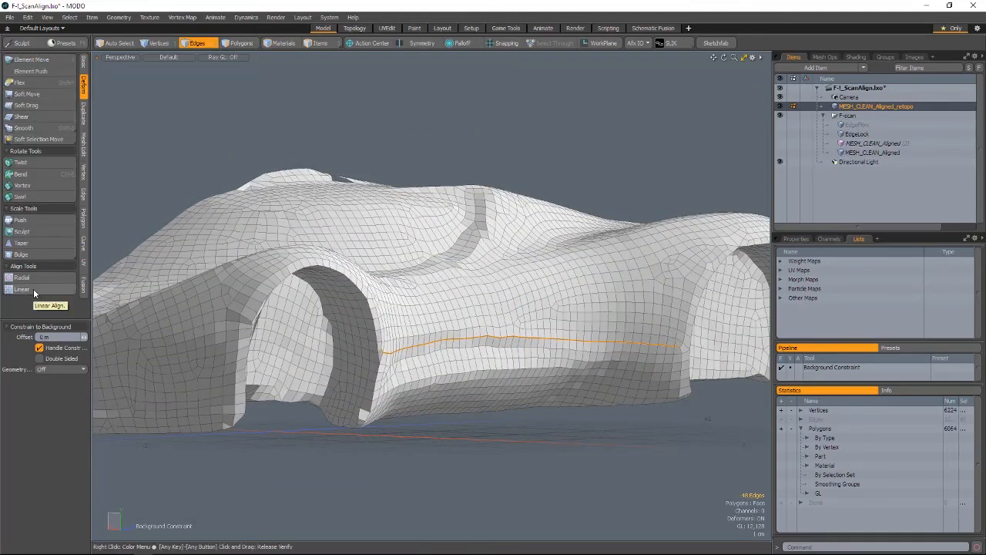
left_click(31, 279)
left_click(25, 289)
left_click(47, 277)
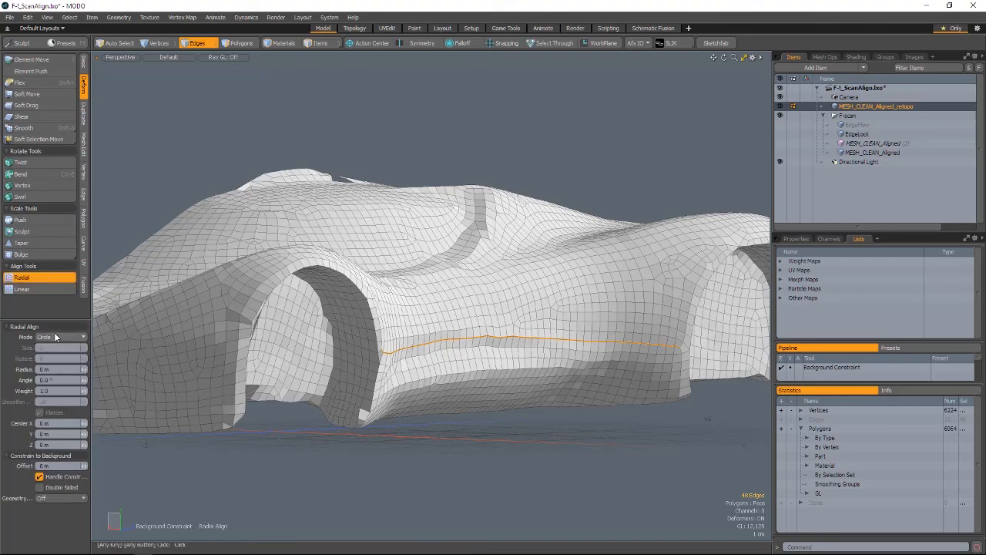
left_click(55, 337)
left_click(53, 358)
left_click(623, 446)
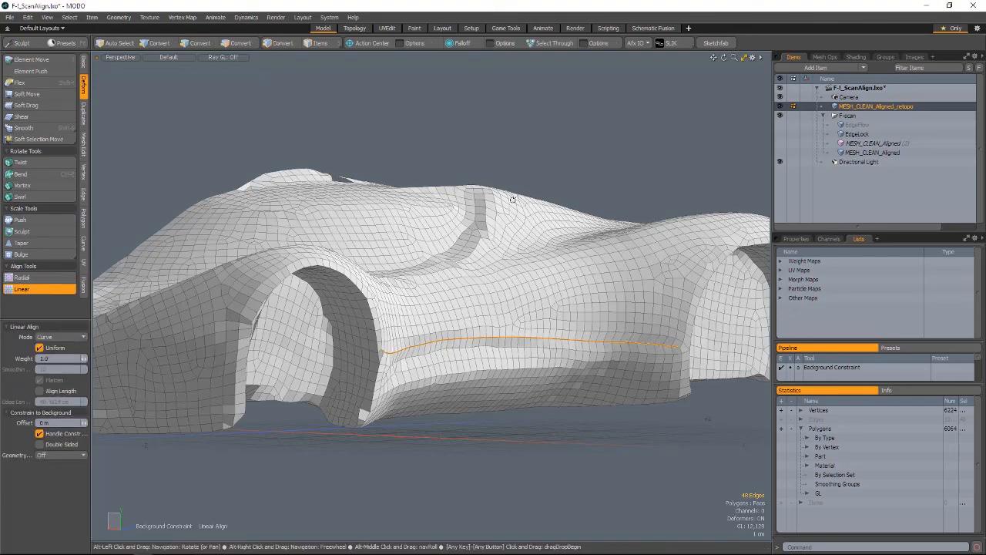
left_click_drag(623, 446, 289, 233, "alt")
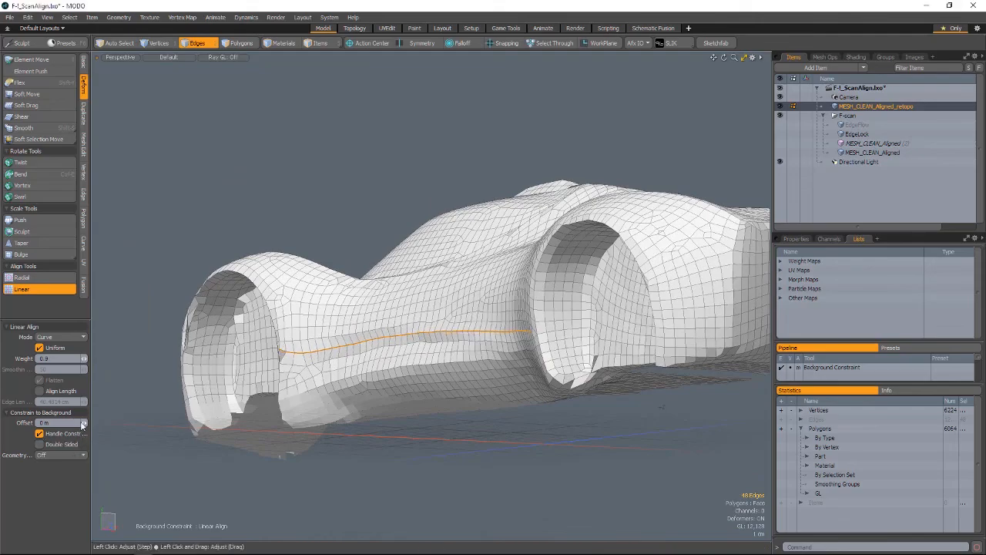
left_click_drag(231, 335, 291, 353, "alt")
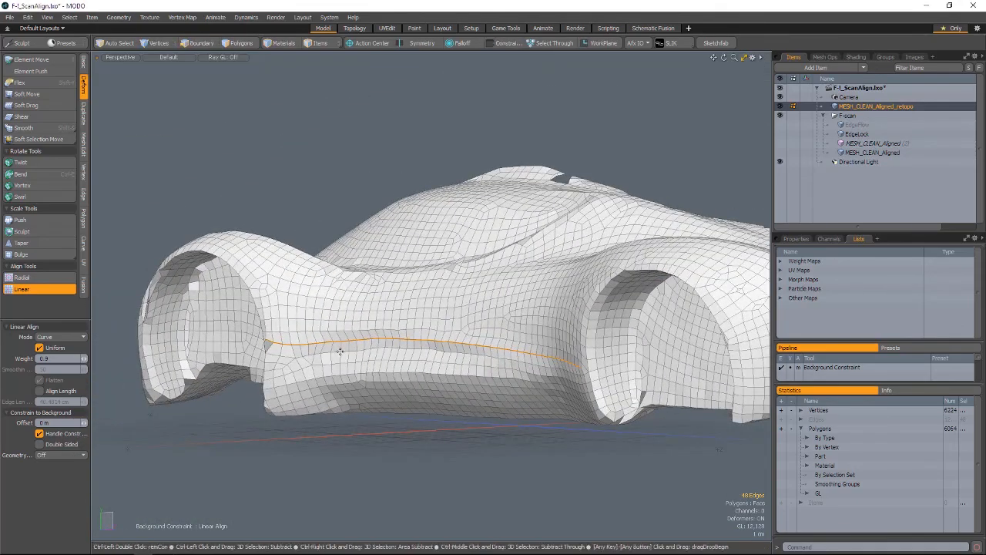
key("ctrl+z")
key("ctrl+z")
key("ctrl+z")
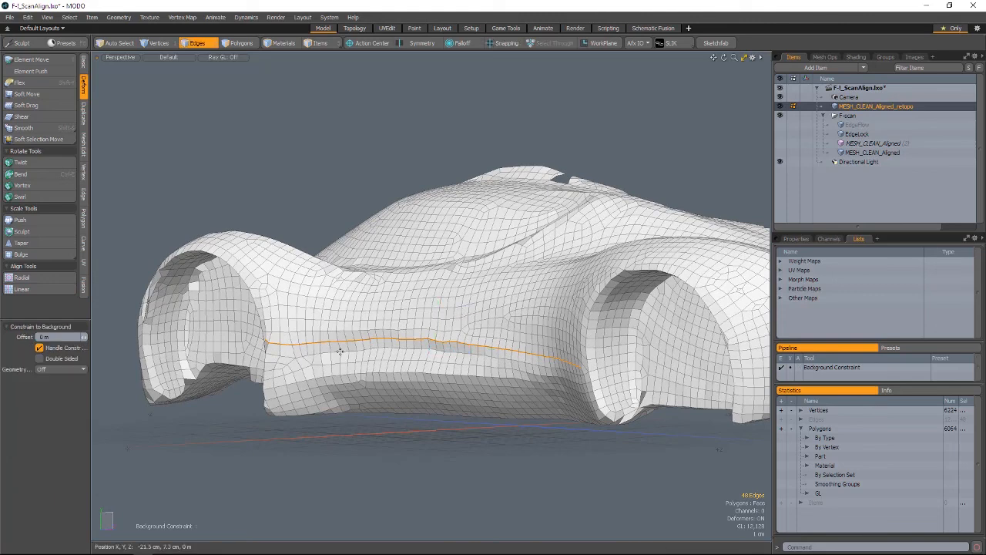
Step: Align the side edge loop and the two loops below it with Linear Align in Curve mode, Uniform on and weight 1.0
left_click(22, 289)
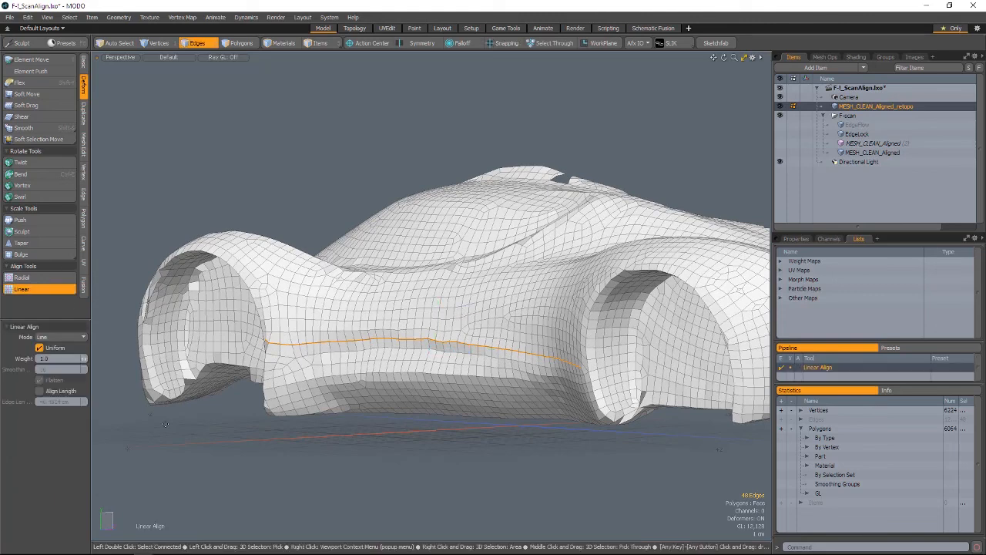
left_click(51, 346)
key("space")
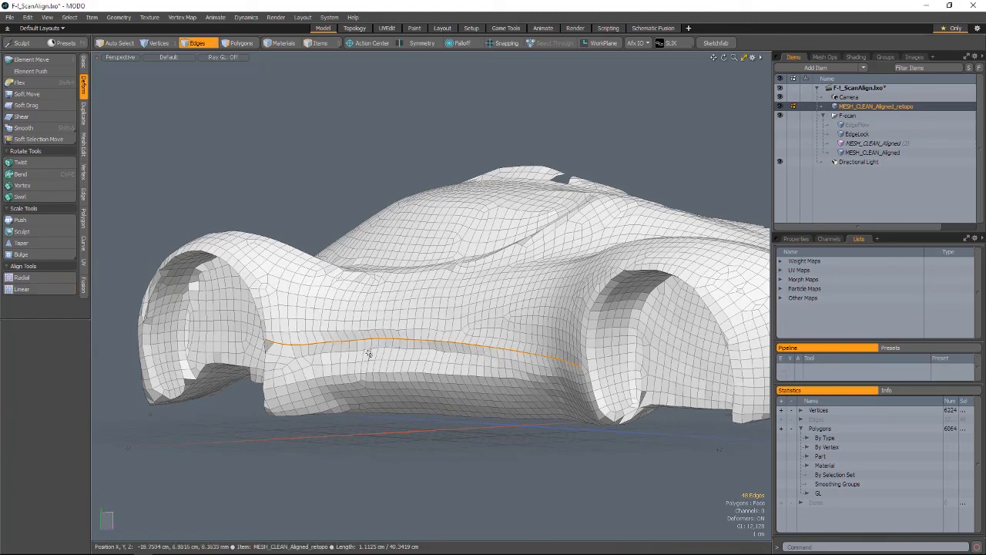
key("space")
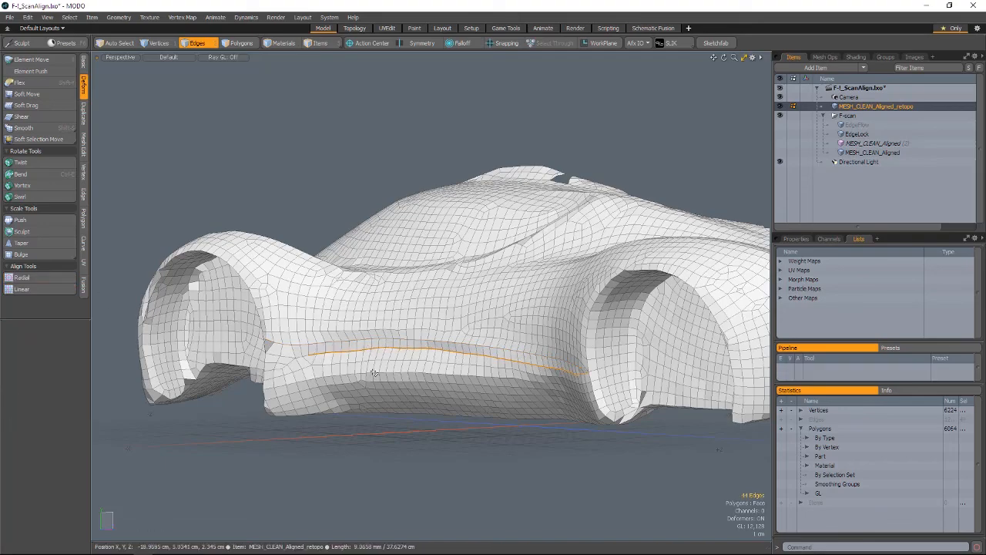
left_click(28, 289)
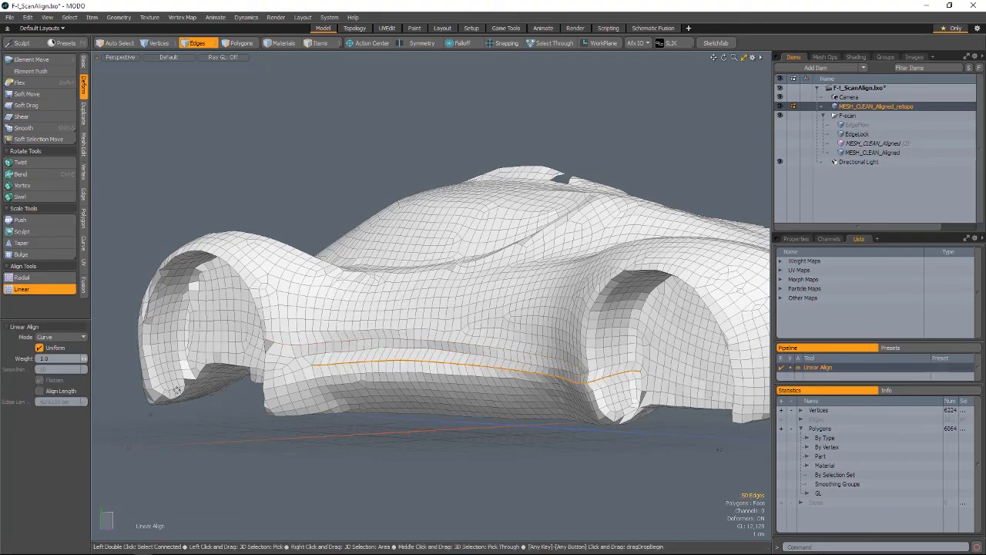
key("space")
Step: Select the edge loop that follows the crest of the rear fender up to its tail end
key("KP_3")
left_click_drag(438, 271, 472, 462, "alt")
scroll(517, 298, "down", 3)
key("r")
key("ctrl+space")
left_click(513, 256)
key("q")
left_click(471, 502)
left_click_drag(430, 195, 463, 412, "alt+shift")
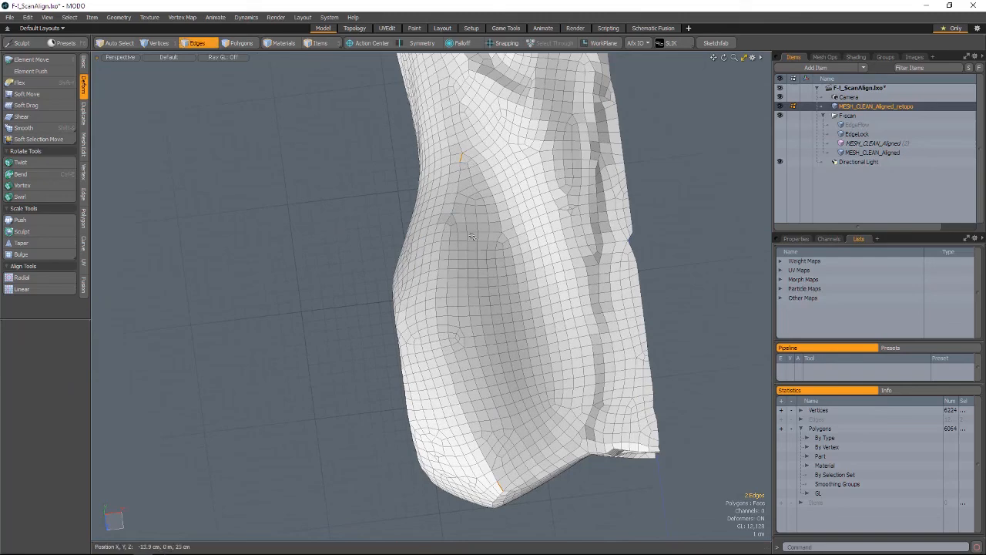
left_click_drag(467, 208, 435, 385, "alt")
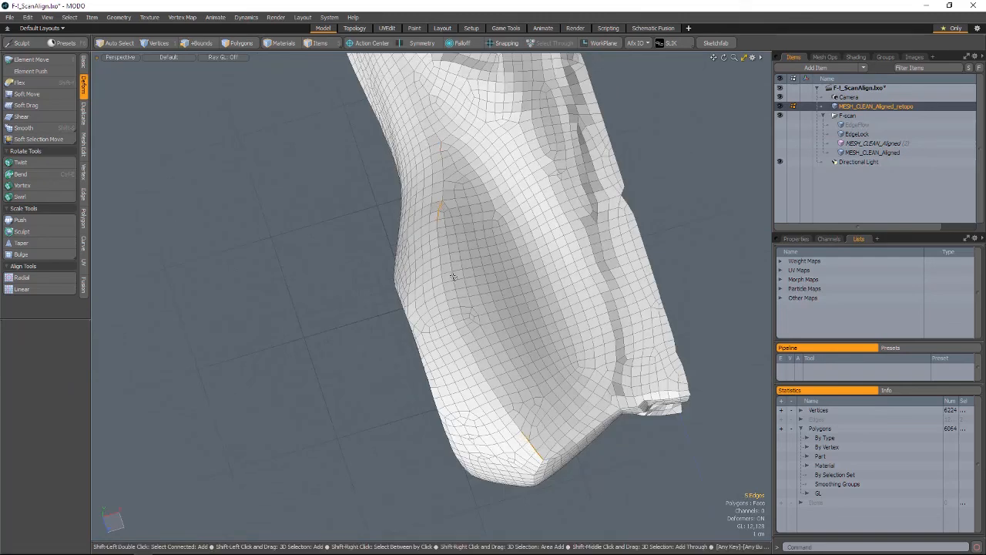
double_click(538, 455)
left_click_drag(538, 456, 507, 412, "alt")
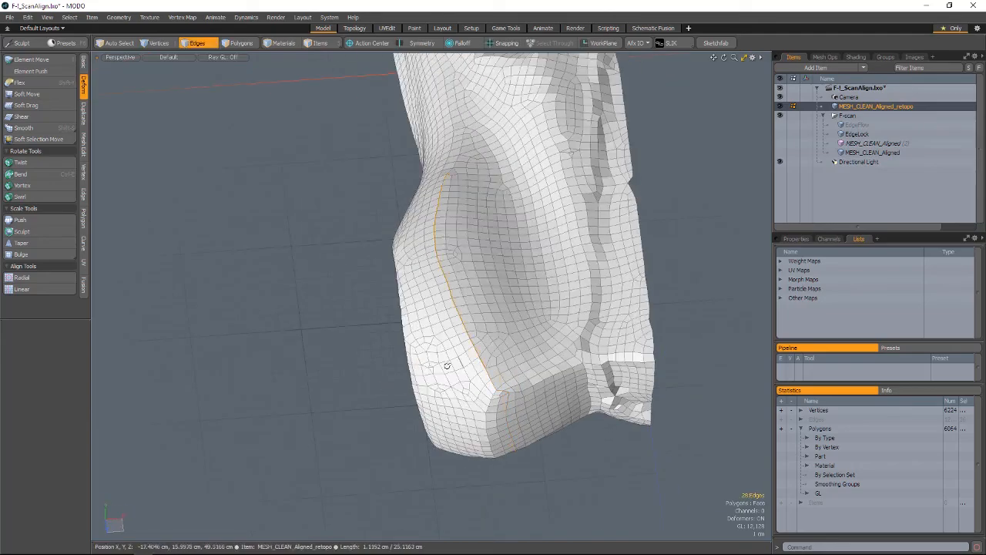
Step: Apply Linear Align in Curve mode with weight 1.0 to the rear fender crest loop
left_click_drag(447, 366, 524, 396, "alt")
mouse_move(460, 409)
left_mouse_down("alt")
mouse_move(469, 371)
mouse_move(460, 389)
left_mouse_up("alt")
key("alt+l")
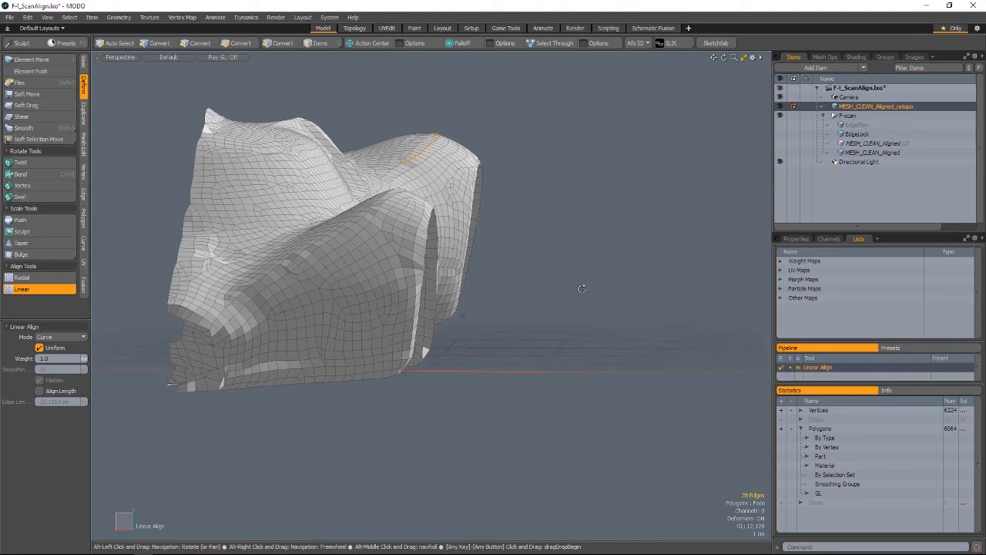
Step: Set the action center to Local and activate the Push tool for the rear fender crest loop
key("e")
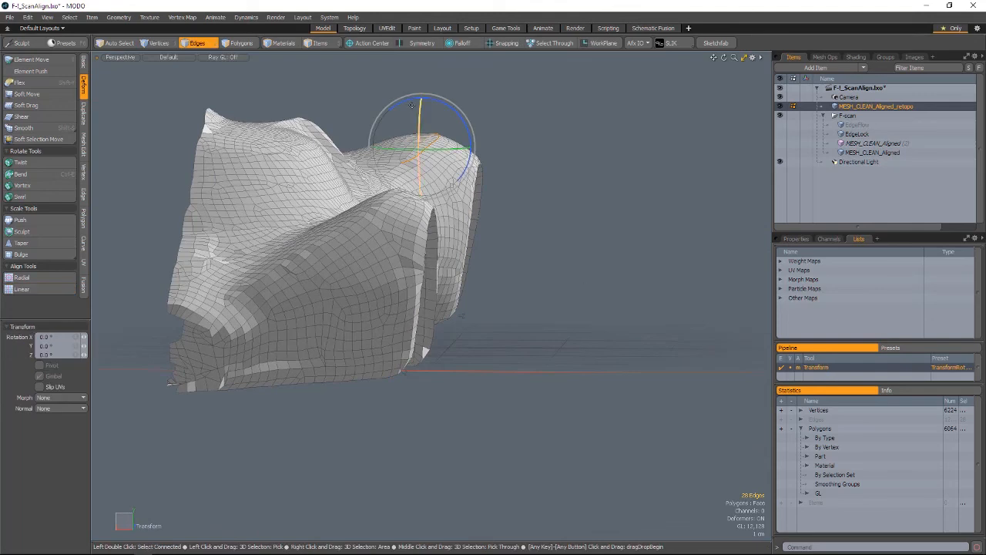
left_click(380, 42)
left_click(355, 128)
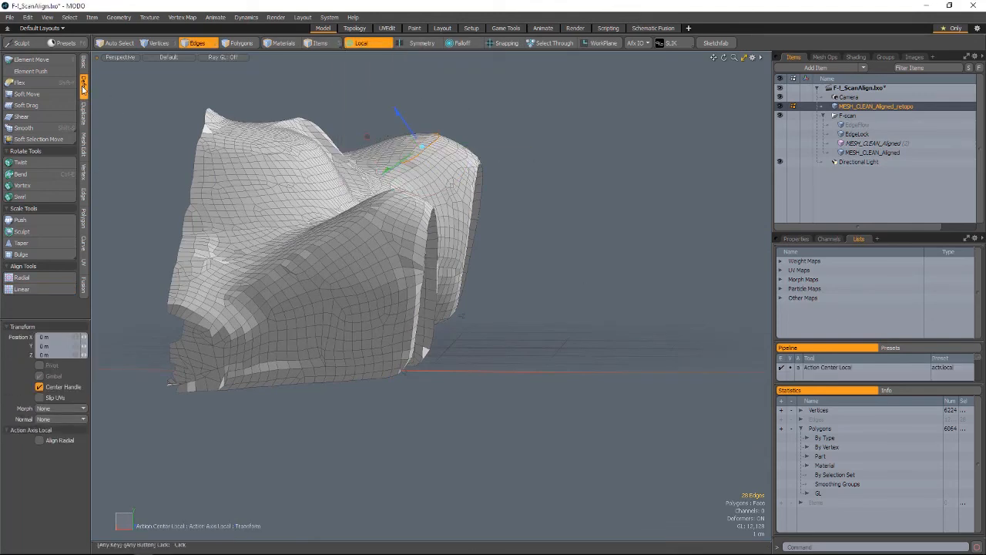
left_click(20, 219)
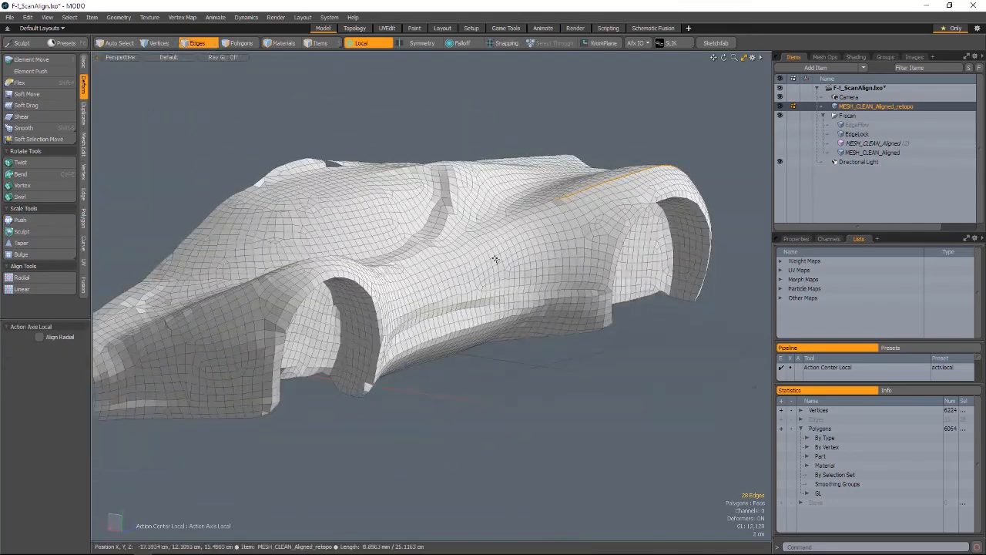
Step: Convert all polygons of the retopologized mesh to Catmull-Clark subdivision and show it in Advanced shading
double_click(519, 282)
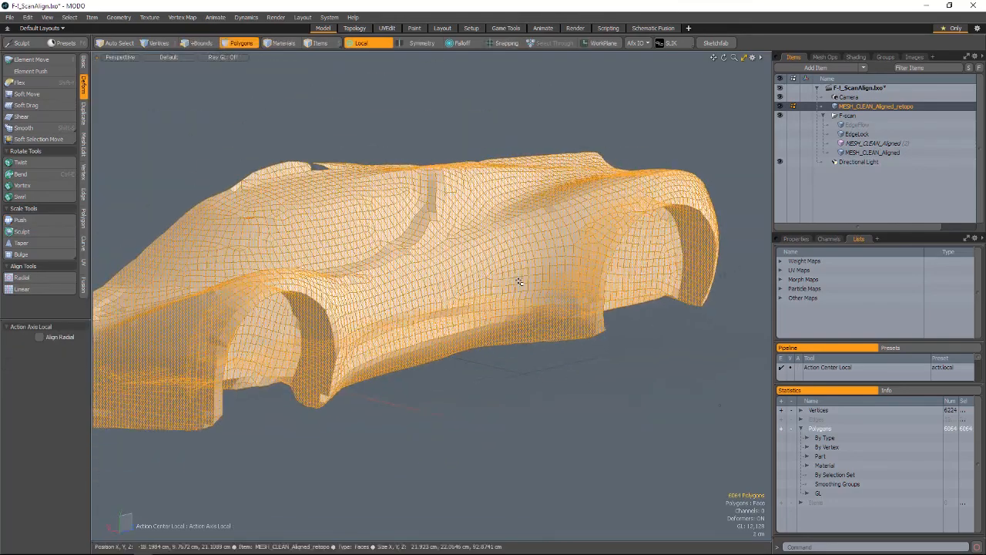
left_click_drag(519, 282, 308, 169, "alt")
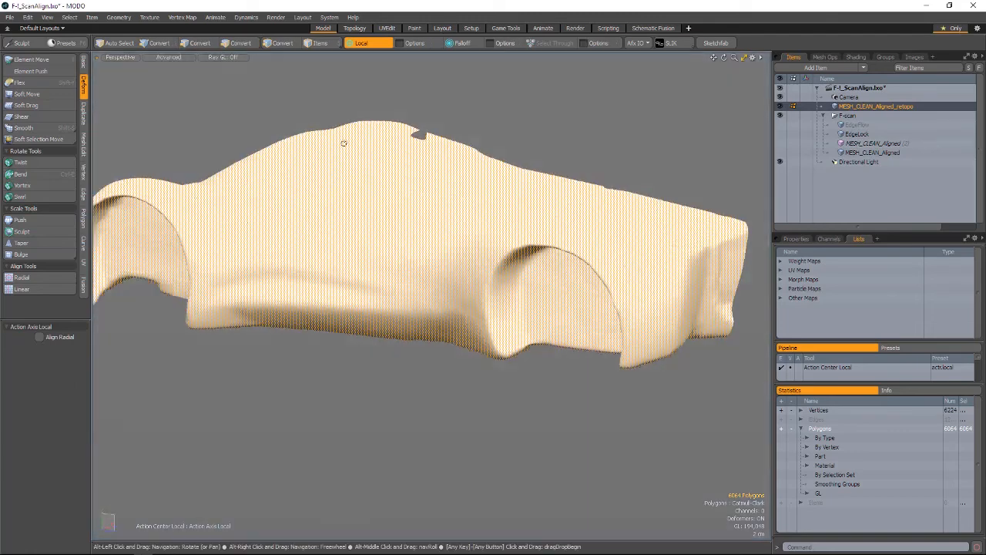
mouse_move(343, 143)
left_mouse_down("alt")
mouse_move(425, 212)
mouse_move(213, 172)
mouse_move(472, 282)
left_mouse_up("alt")
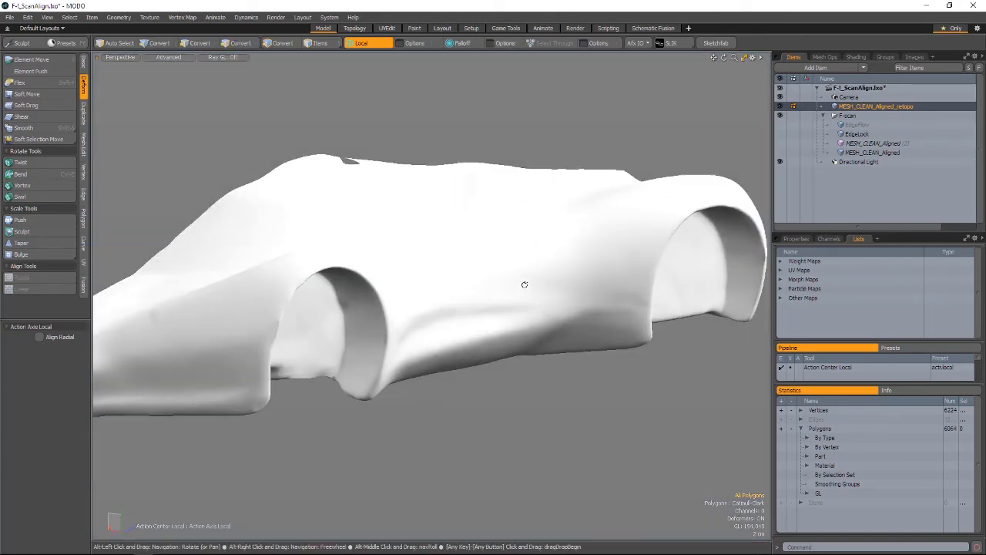
Step: Set the specular color of the material inside the BLACK_PAINT group to 0.38 on all three channels
left_click(855, 56)
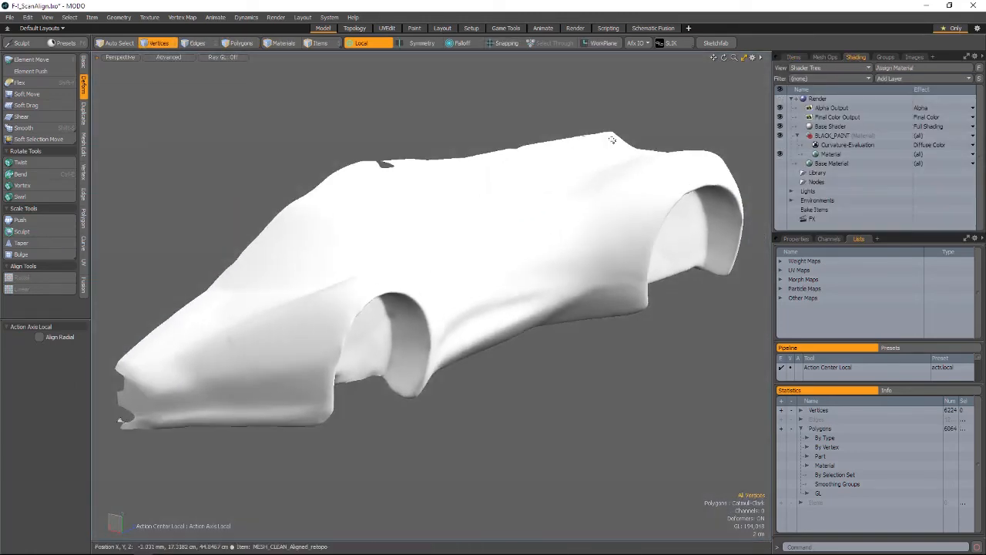
left_click(839, 154)
left_click(798, 240)
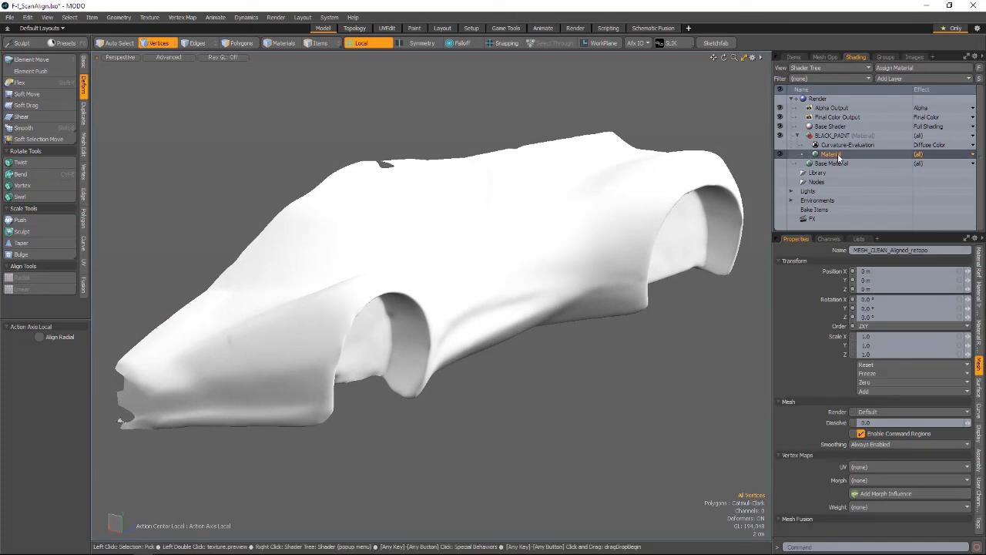
double_click(837, 153)
left_click(979, 264)
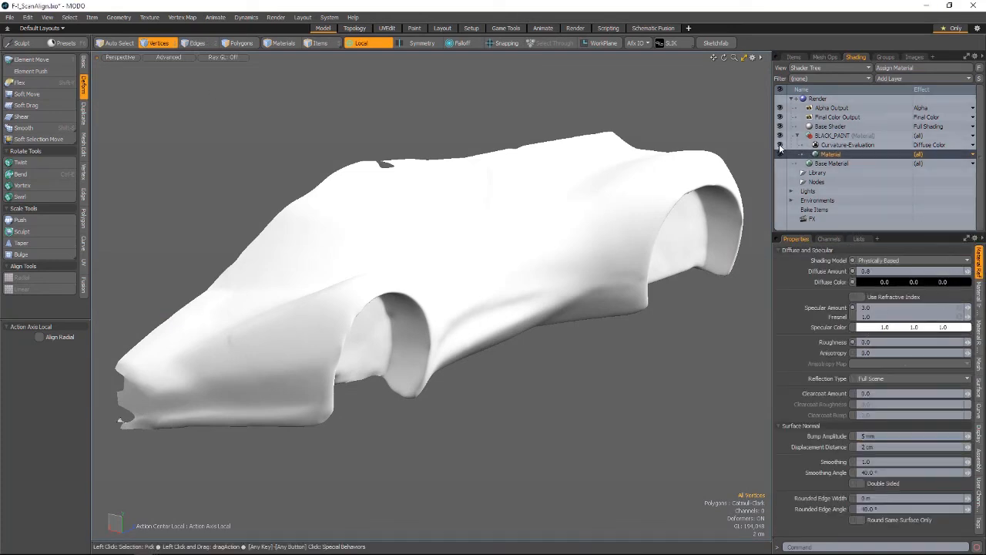
left_click(831, 127)
left_click(828, 154)
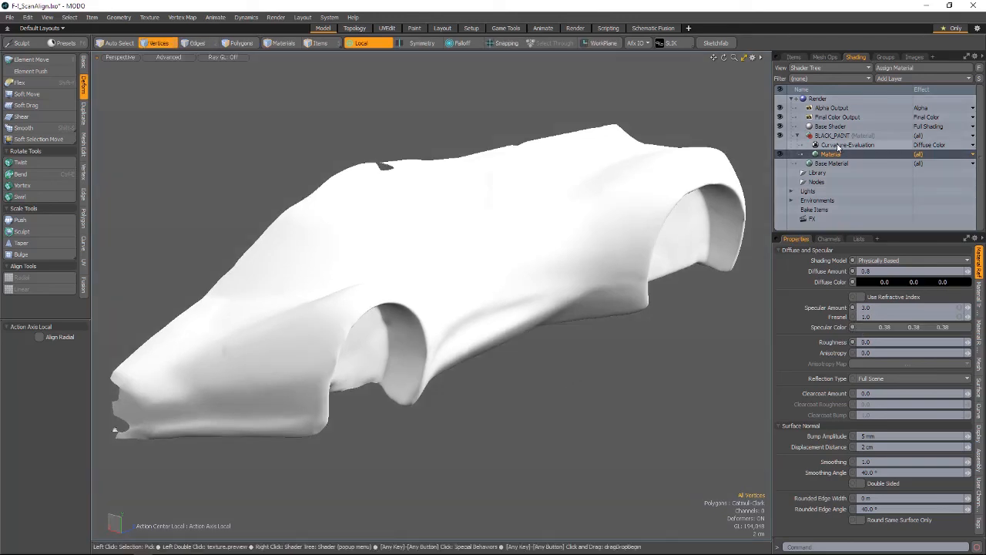
left_click(831, 136)
Step: Assign the BLACK_PAINT material to MESH_CLEAN_Aligned_retopo and orbit around its reflective surface
left_click(795, 58)
left_click(858, 107)
key("m")
left_click(465, 151)
left_click_drag(467, 231, 670, 371, "alt")
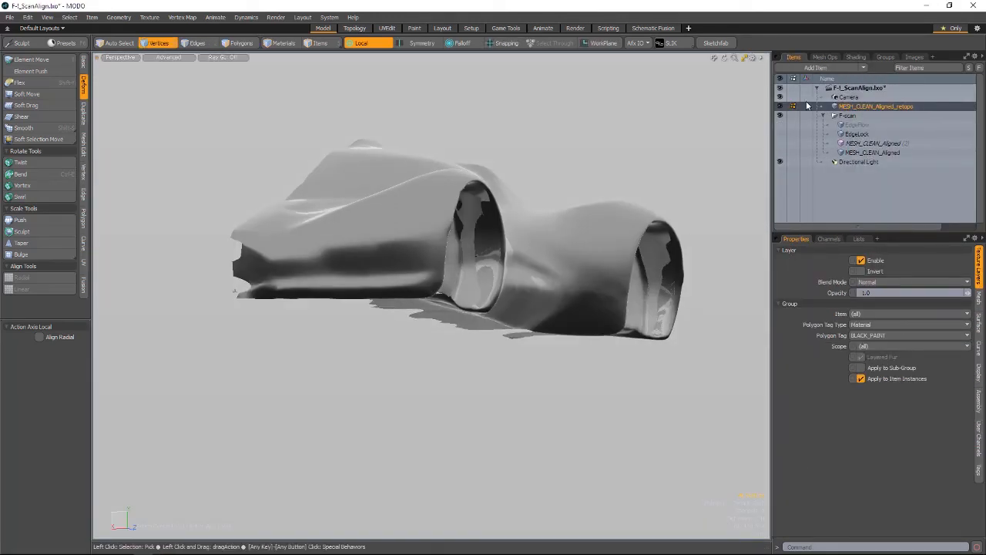
Step: Create an instance mirror of MESH_CLEAN_Aligned_retopo across the X axis to complete the car body
left_click(83, 112)
left_click(37, 80)
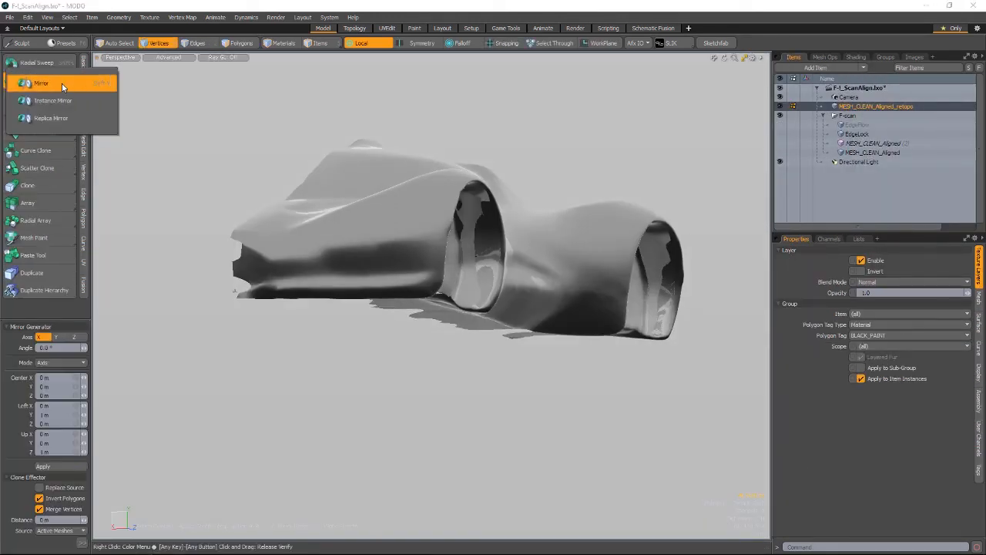
left_click(42, 98)
key("q")
Step: Inspect the reflections on the mirrored car body in the render preview, and close the preview
left_click_drag(478, 316, 394, 364, "alt")
key("F8")
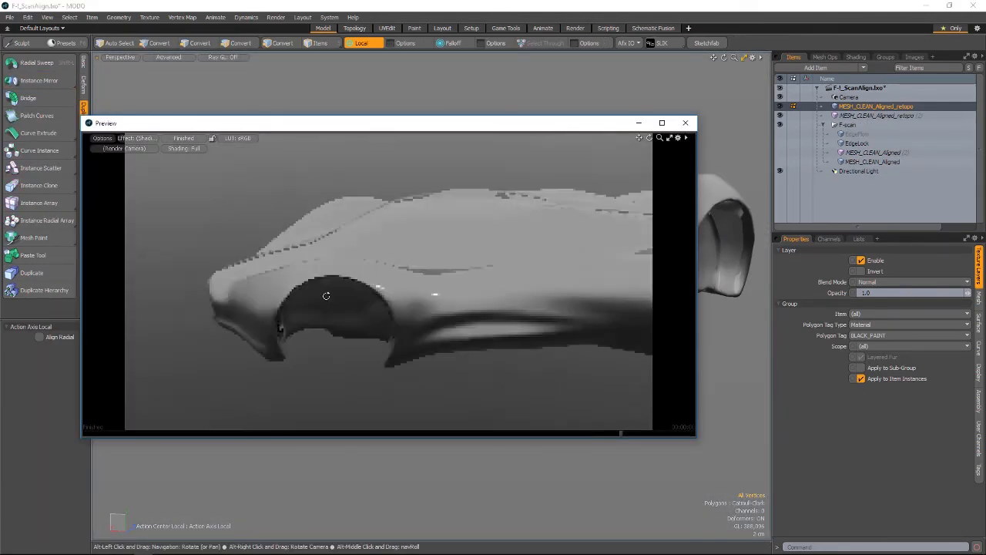
left_click_drag(391, 294, 578, 301, "alt")
key("F8")
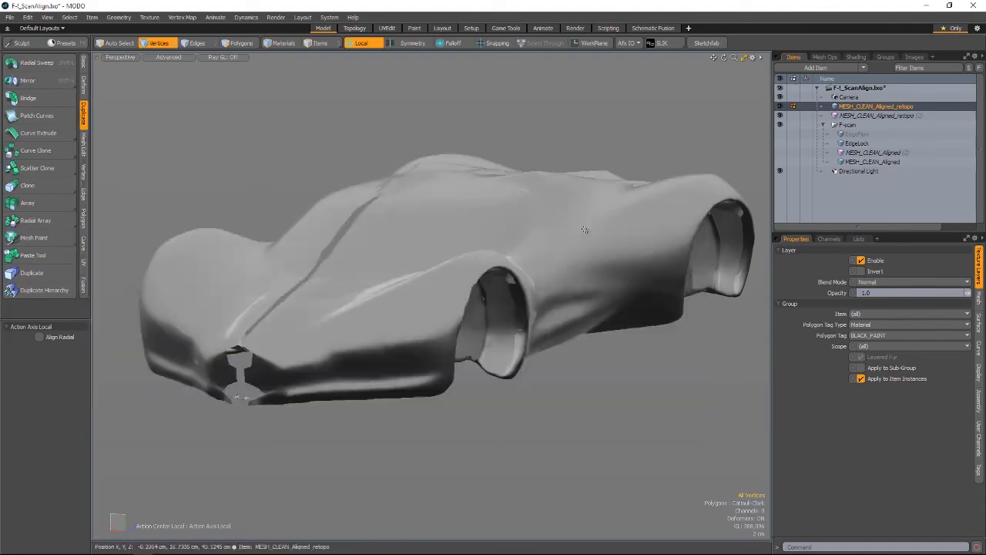
Step: Return the viewport to Default shading and delete the mirrored instance of MESH_CLEAN_Aligned_retopo
left_click_drag(587, 229, 408, 144, "alt")
left_click(162, 117)
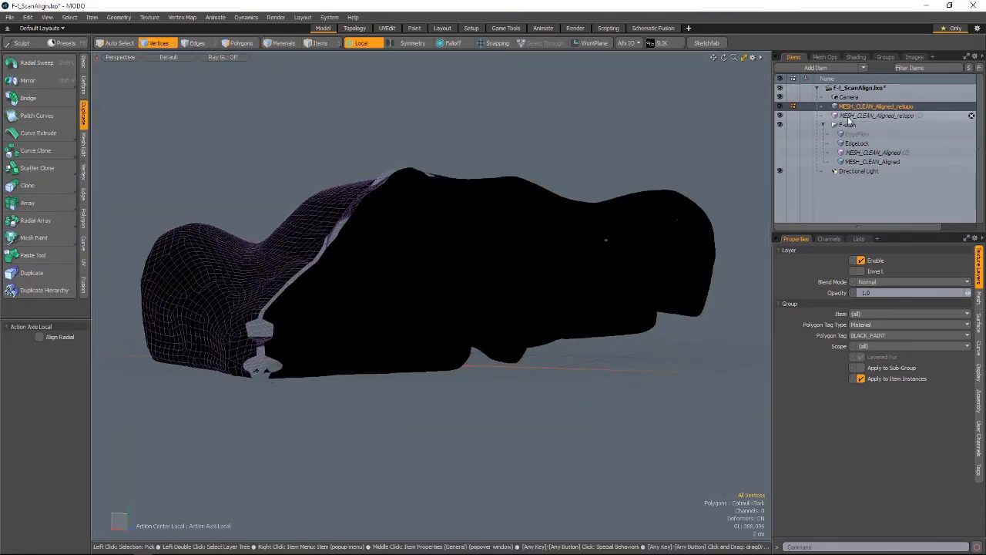
left_click(850, 116)
key("Delete")
Step: Select MESH_CLEAN_Aligned_retopo and start selecting the edges along the rear wheel arch rim in edge mode
left_click(859, 107)
mouse_move(579, 130)
left_mouse_down("alt")
mouse_move(674, 170)
mouse_move(525, 262)
mouse_move(586, 319)
mouse_move(605, 362)
mouse_move(556, 270)
left_mouse_up("alt")
scroll(524, 280, "up", 5)
key("2")
left_click_drag(556, 270, 501, 231, "alt")
scroll(346, 242, "up", 4)
double_click(589, 457, "shift")
Step: Try to extend the edge selection around the whole rear wheel arch rim, leaving out the edges that branch off above it
left_click_drag(589, 458, 493, 348, "alt")
scroll(431, 324, "down", 4)
scroll(554, 308, "down", 5)
scroll(492, 348, "up", 6)
double_click(331, 347, "shift")
left_click_drag(330, 298, 390, 319, "alt+shift")
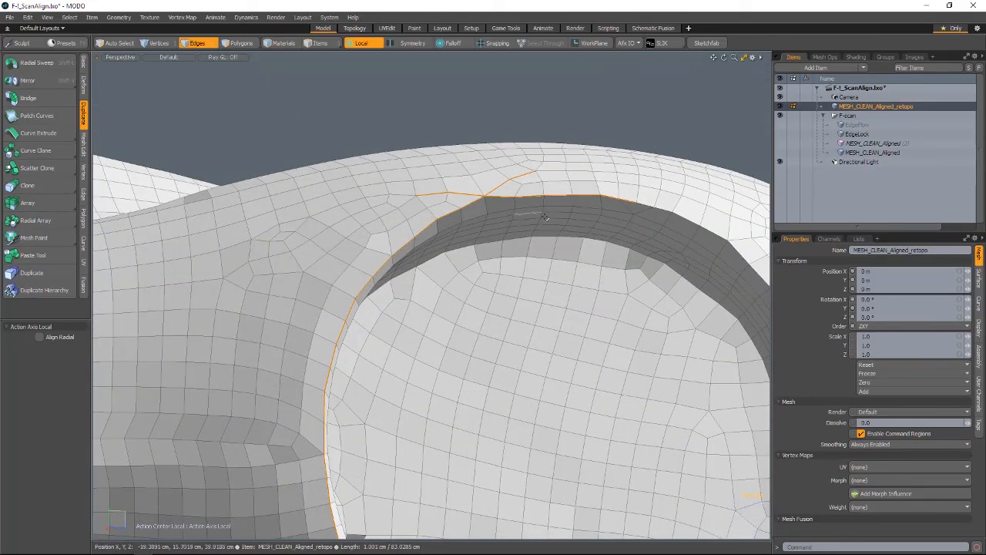
left_click_drag(545, 218, 510, 199, "alt")
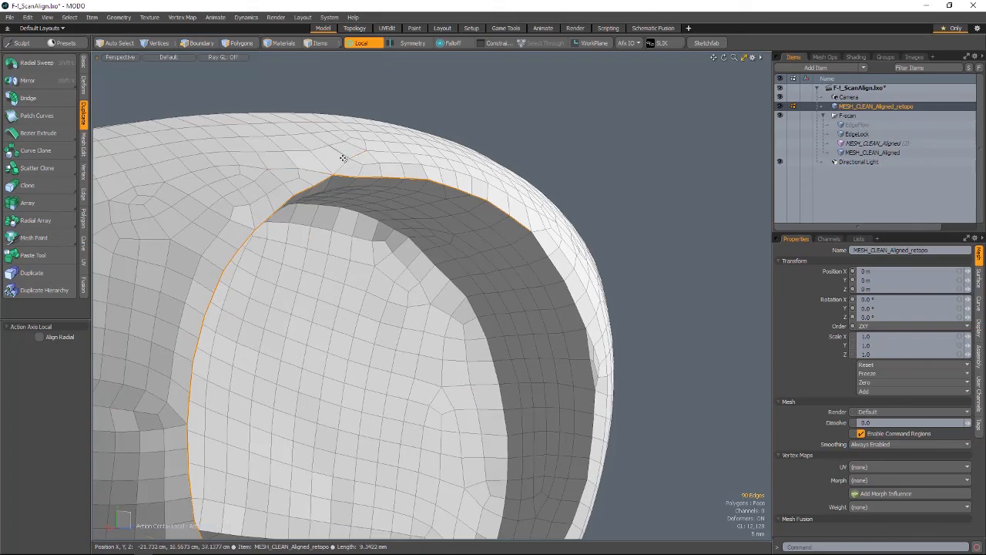
left_click_drag(344, 158, 343, 61, "alt+shift")
left_click_drag(343, 61, 393, 70, "alt")
left_click_drag(577, 289, 541, 299, "alt")
double_click(582, 298, "shift")
Step: Spin the edges just above the upper corner of the rear wheel arch to reroute the edge flow there
left_click_drag(362, 125, 474, 250, "alt")
scroll(554, 199, "up", 4)
left_click(554, 198)
key("v")
left_click(486, 213)
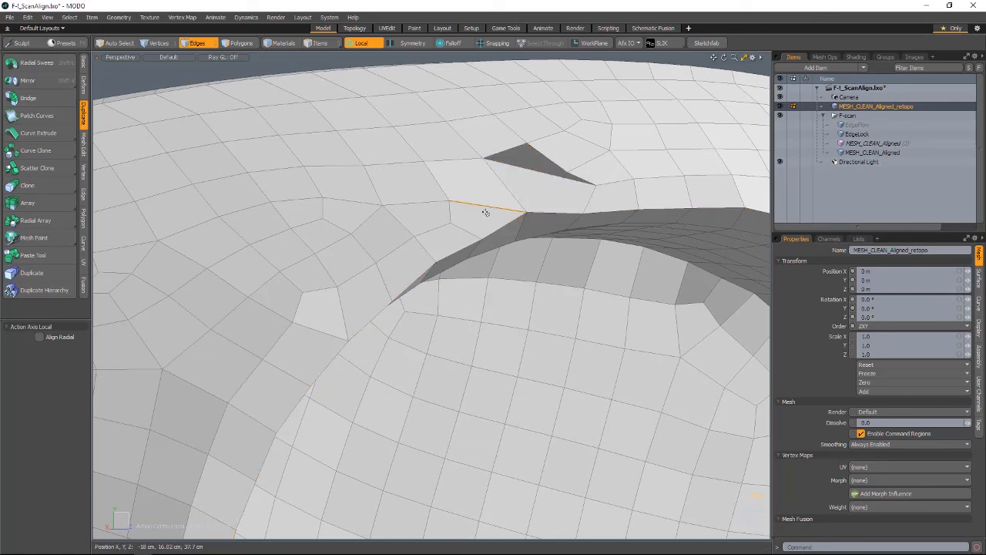
key("v")
key("v")
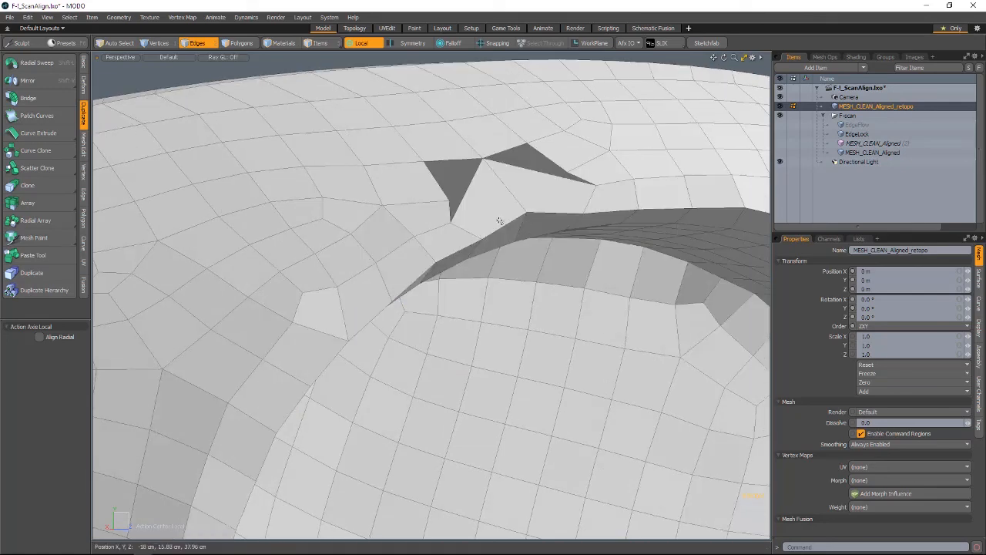
key("t")
left_click_drag(484, 304, 546, 248, "alt")
key("space")
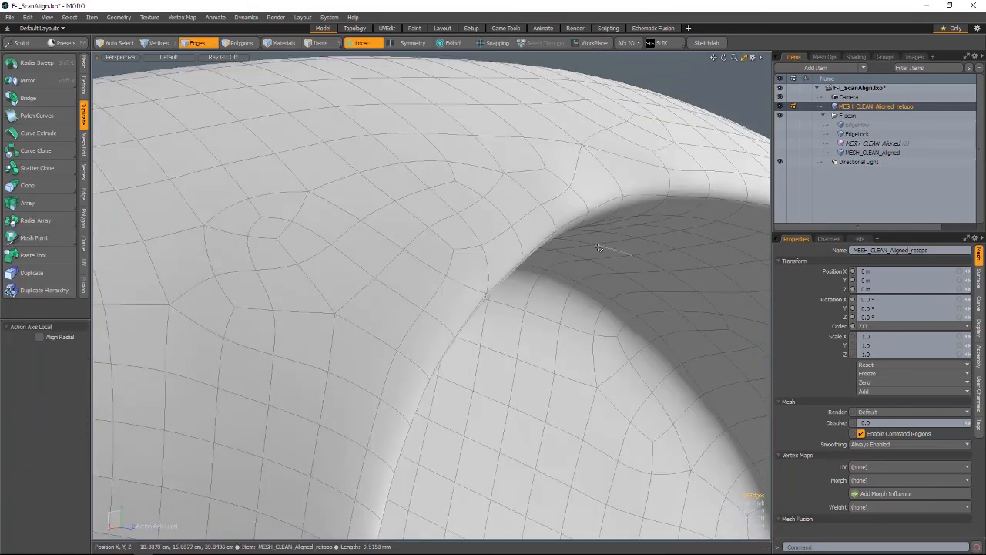
Step: Apply a subdivision edge weight to the selected edges along the top of the rear wheel arch rim
key("shift+w")
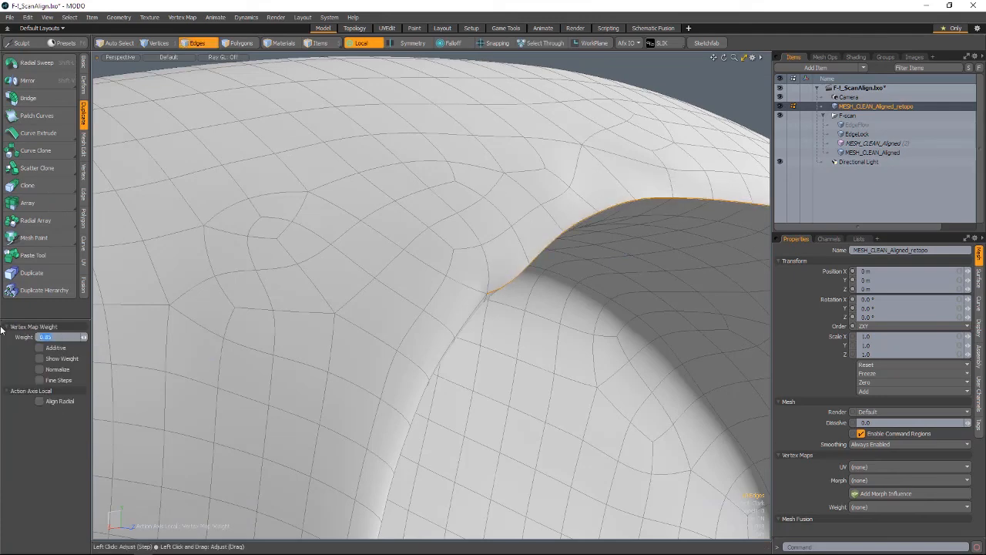
key("Return")
key("space")
Step: Spin the edge beside the lower part of the arch's upper corner in the unsubdivided cage, and re-enable subdivision
left_click_drag(318, 466, 288, 473, "alt")
key("Tab")
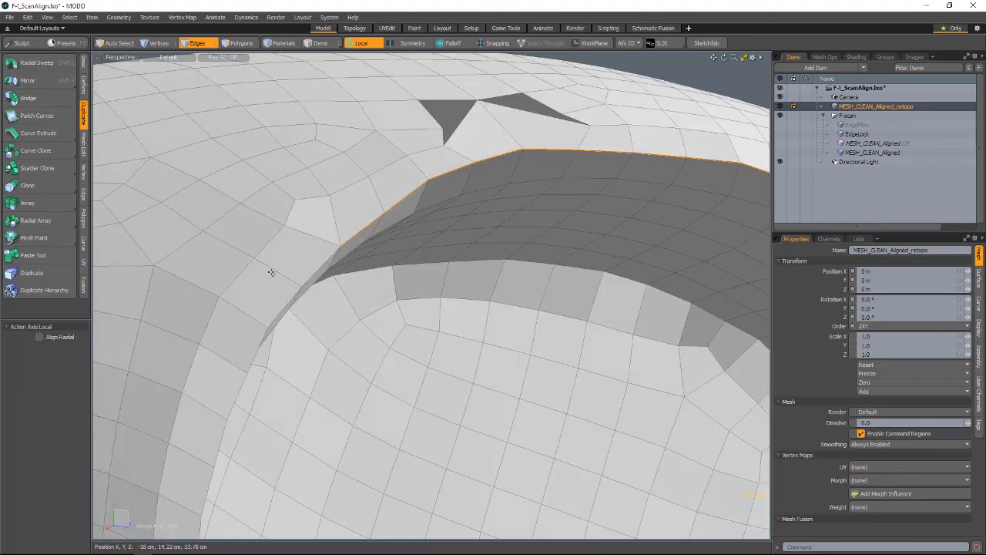
key("v")
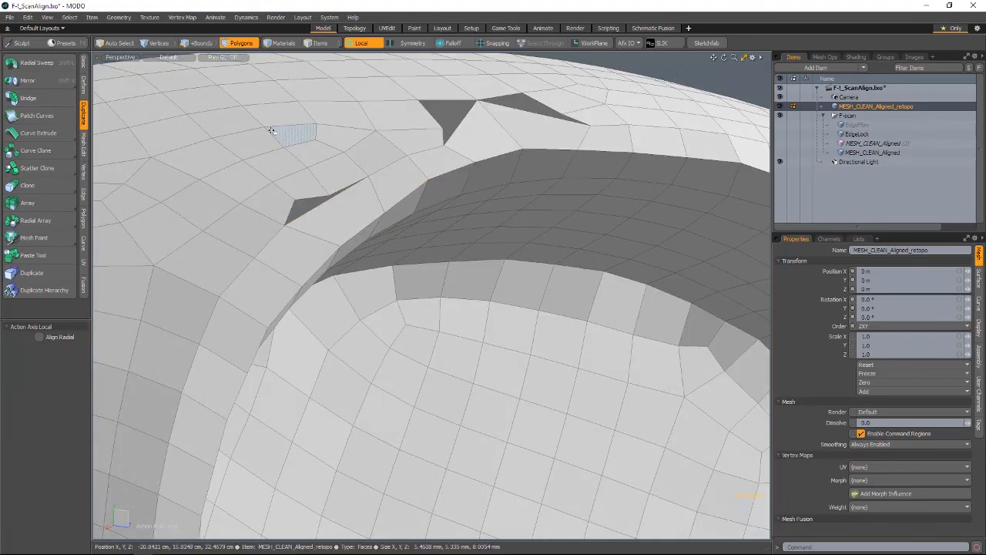
key("Tab")
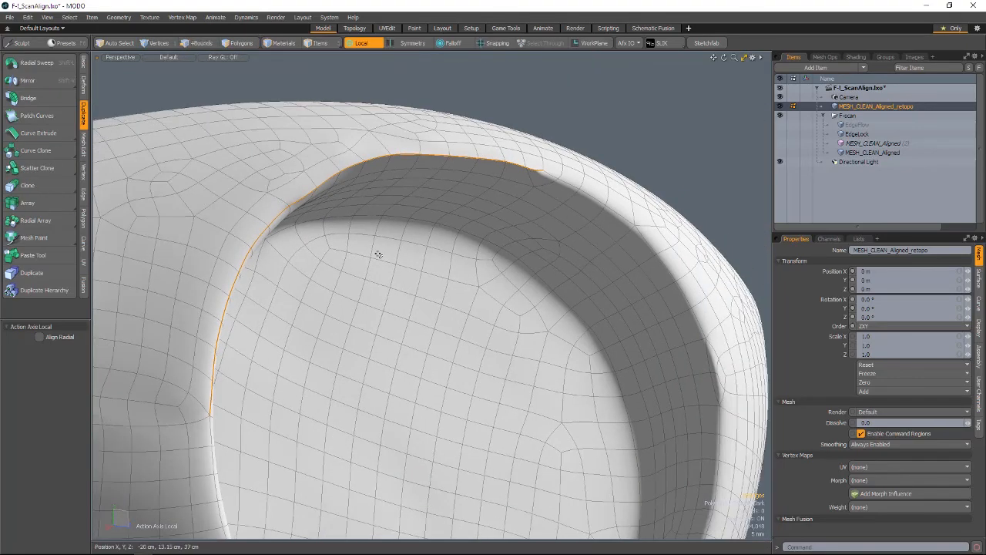
Step: Set the subdivision weight of the selected rear wheel arch rim edges to 0.3
key("w")
left_click_drag(378, 253, 297, 194, "alt")
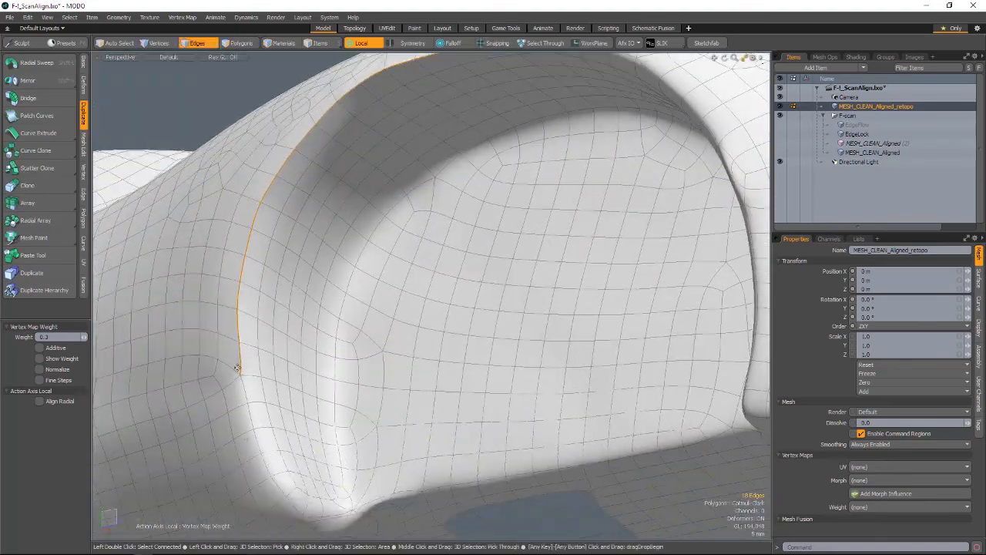
key("space")
key("space")
key("space")
Step: Select the edges continuing down the side of the rear arch rim and raise their subdivision weight
left_click(241, 336)
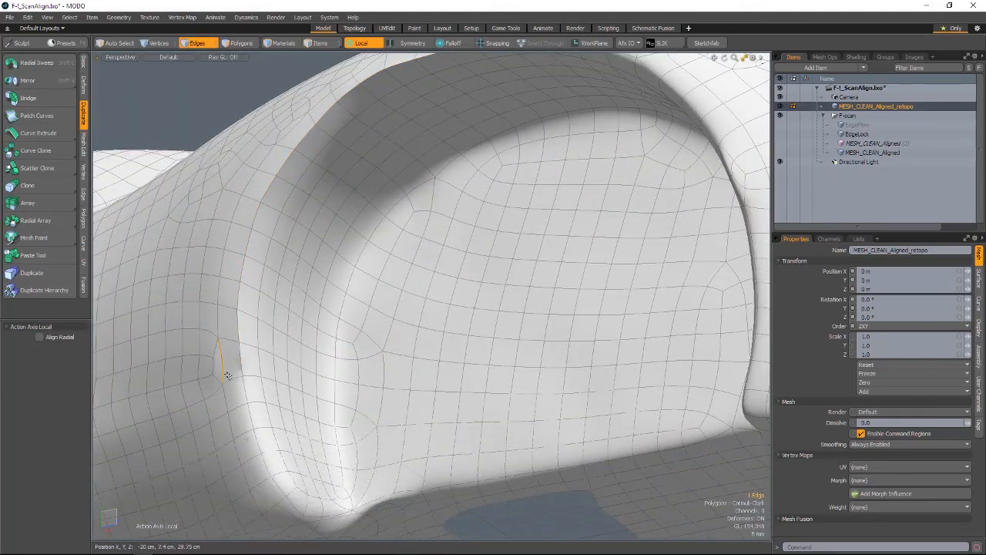
key("shift+w")
mouse_move(245, 395)
left_mouse_down()
mouse_move(392, 460)
mouse_move(486, 408)
mouse_move(392, 339)
left_mouse_up()
key("space")
Step: Reroute the edge flow just outside the rim, past the top of the rear wheel arch, with Catmull-Clark subdivision on
left_click_drag(275, 63, 326, 69, "ctrl+alt")
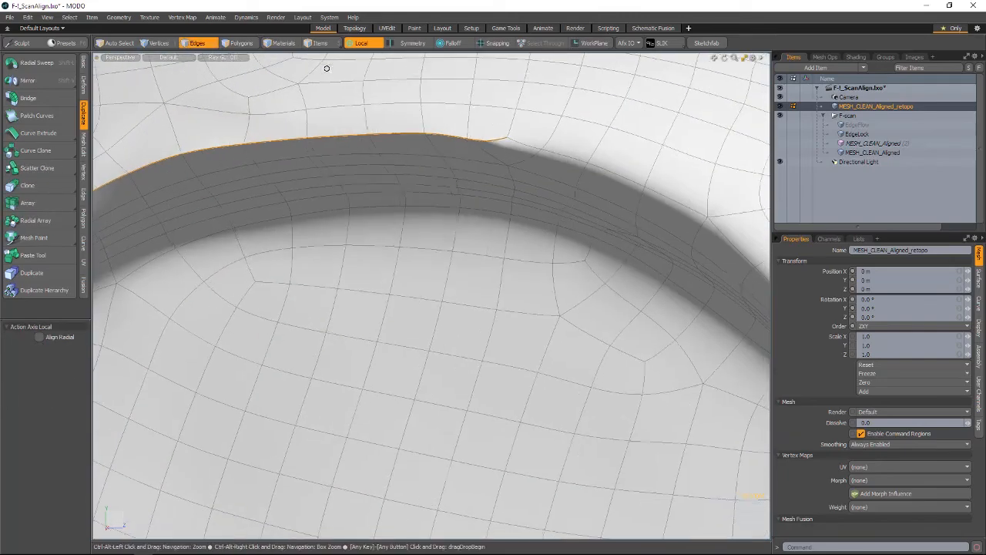
key("shift+Tab")
key("shift+Tab")
left_click(533, 164)
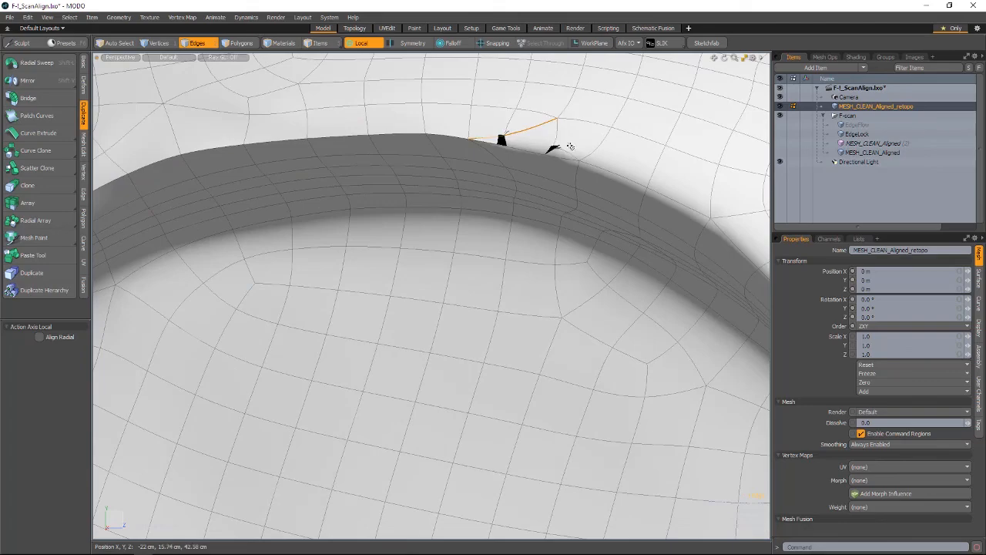
left_click_drag(509, 170, 539, 168, "alt")
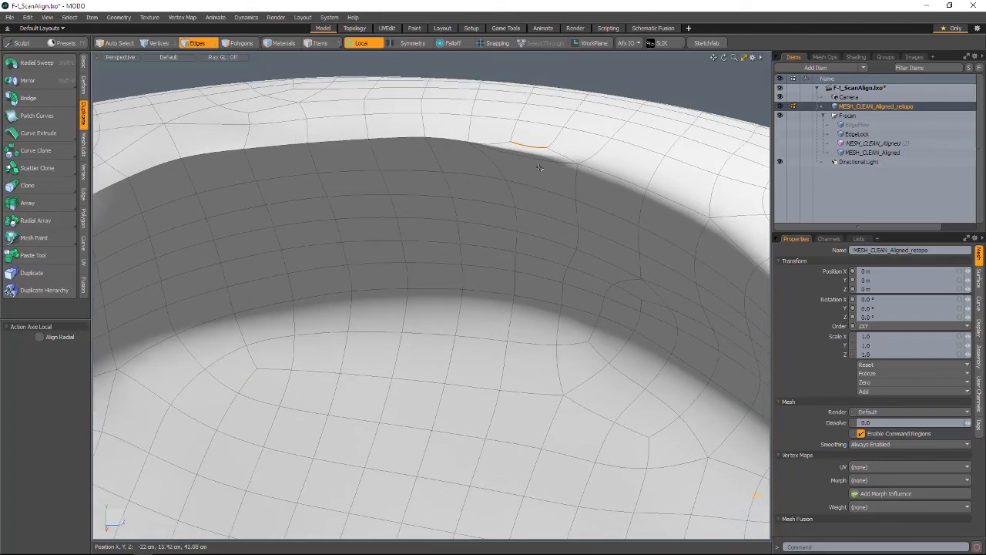
Step: Add the following edges along the upper rim to the selection and sharpen them with a subdivision weight
left_click(623, 181, "shift")
key("shift+w")
left_click_drag(624, 181, 678, 185)
left_click_drag(678, 185, 580, 190, "ctrl+alt")
key("space")
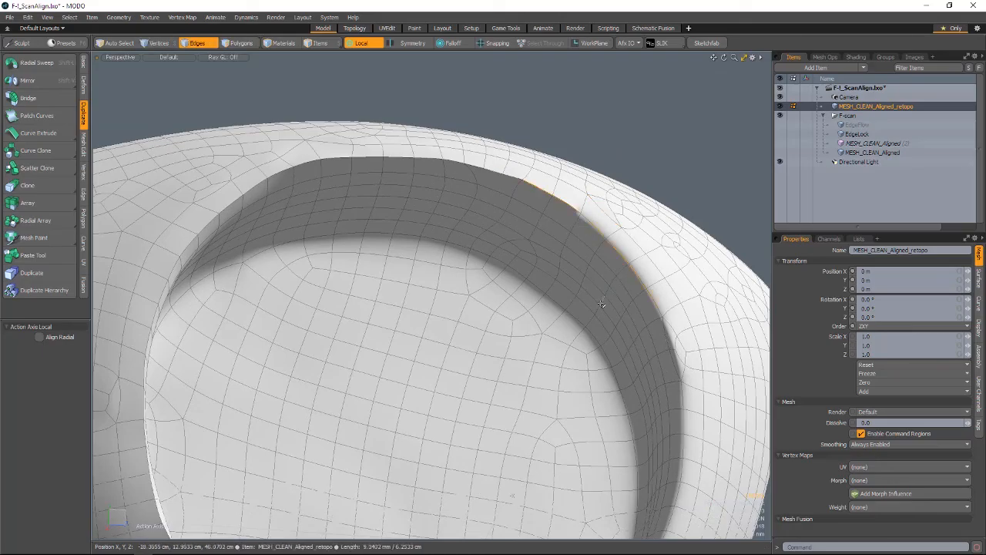
Step: Inspect the sharpened rear wheel arch rim from several angles and in the context of the whole body
left_click_drag(579, 231, 493, 270, "ctrl+alt")
left_click_drag(493, 270, 431, 328, "alt")
left_click_drag(431, 327, 512, 320, "ctrl+alt")
left_click_drag(513, 319, 447, 262, "alt+shift")
left_click_drag(447, 261, 350, 271, "alt+shift")
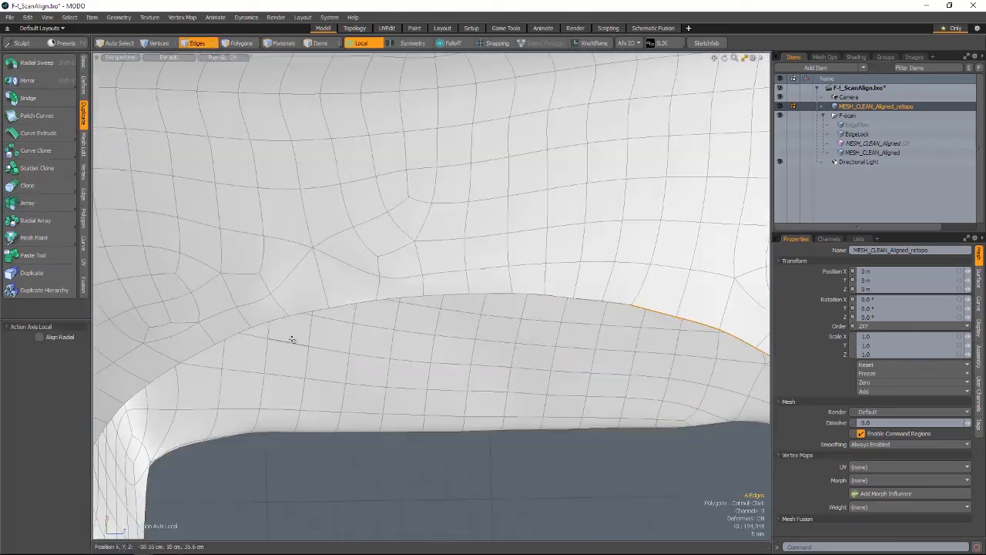
left_click_drag(278, 340, 424, 293, "ctrl+alt")
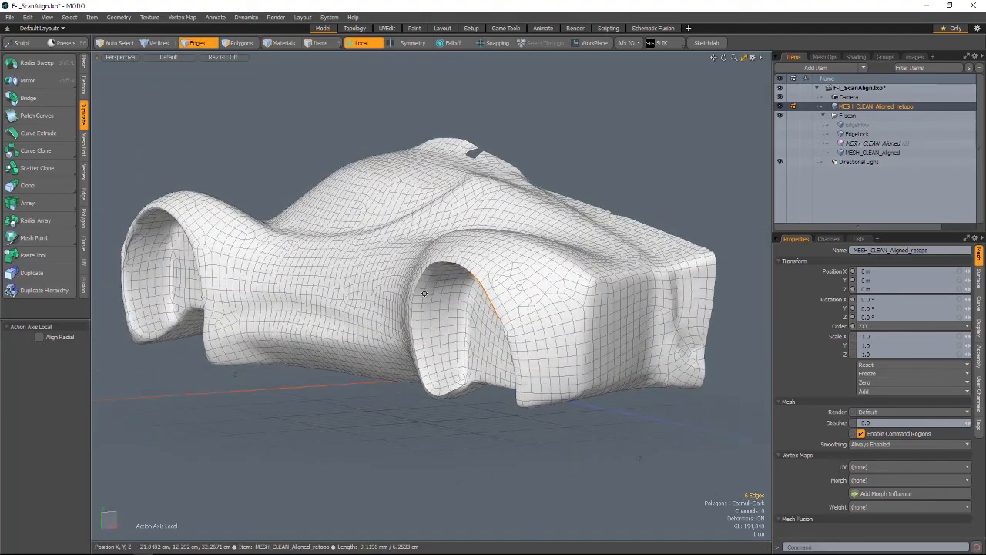
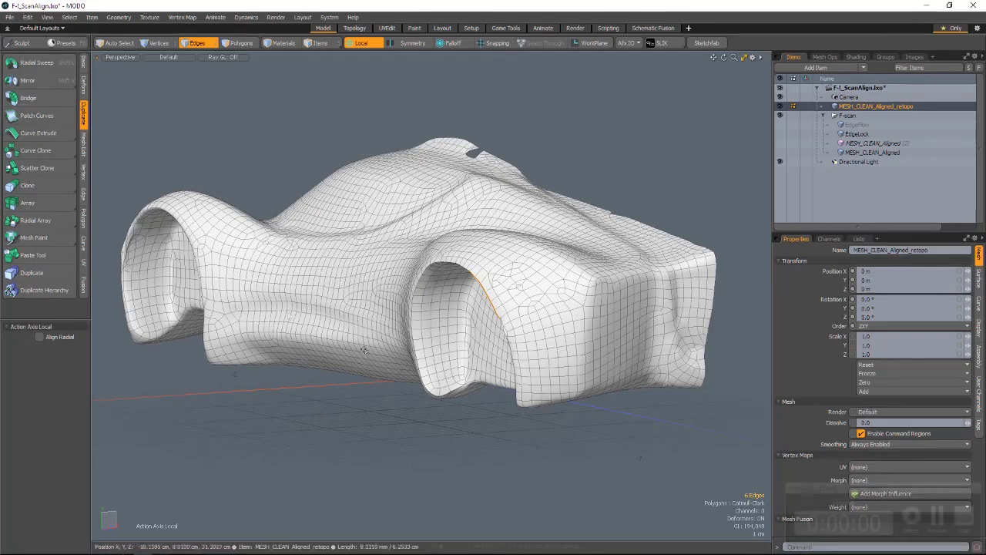
Step: Turn off subdivision and create an X-axis cylinder with 8 cm radius in a new mesh item, fitted to the front wheel arch in Left view
left_click_drag(362, 323, 511, 308, "alt")
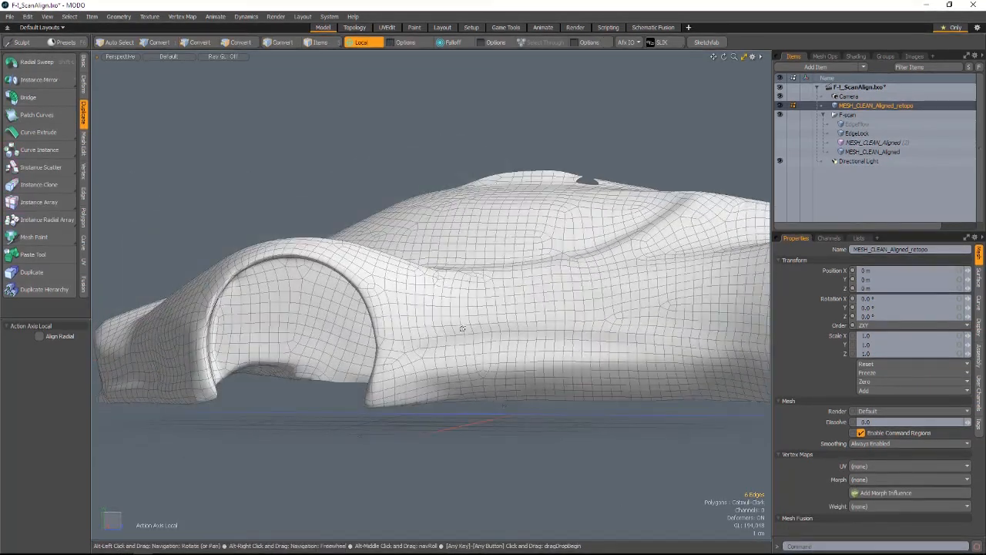
key("Tab")
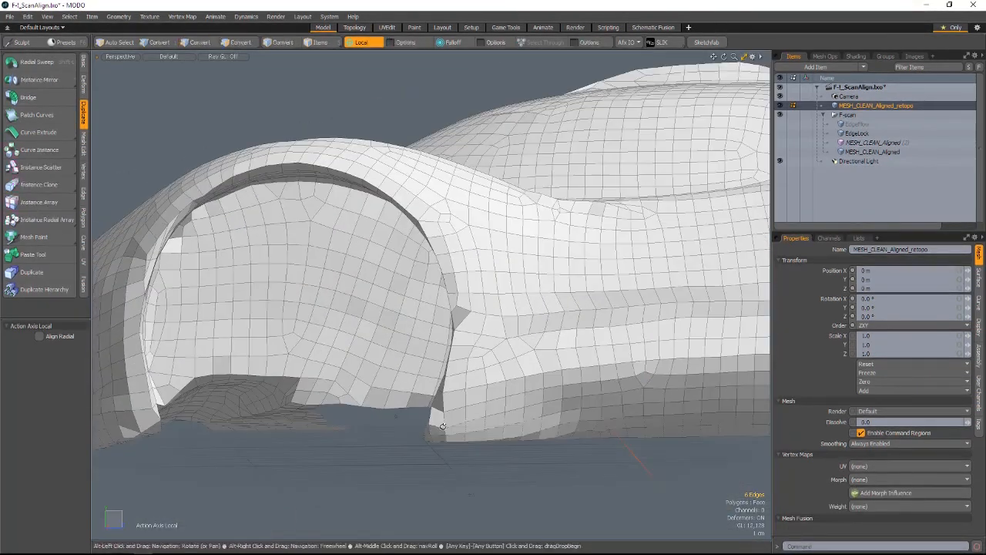
key("KP_3")
key("KP_3")
left_click_drag(267, 312, 465, 328, "alt+shift")
left_click_drag(464, 328, 594, 324, "ctrl+alt")
key("n")
left_click(84, 61)
left_click(49, 63)
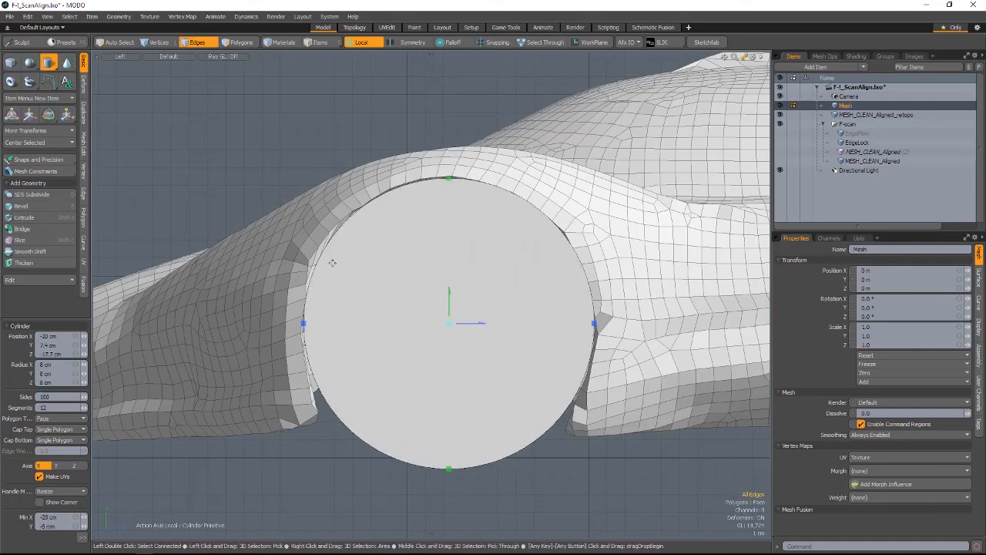
Step: Move the cylinder along its axis so that it runs through the front wheel arch opening
key("space")
left_click_drag(377, 304, 308, 284, "alt")
key("w")
left_click_drag(475, 304, 420, 331)
left_click_drag(420, 332, 463, 331, "ctrl+alt")
key("space")
left_click_drag(363, 312, 501, 278)
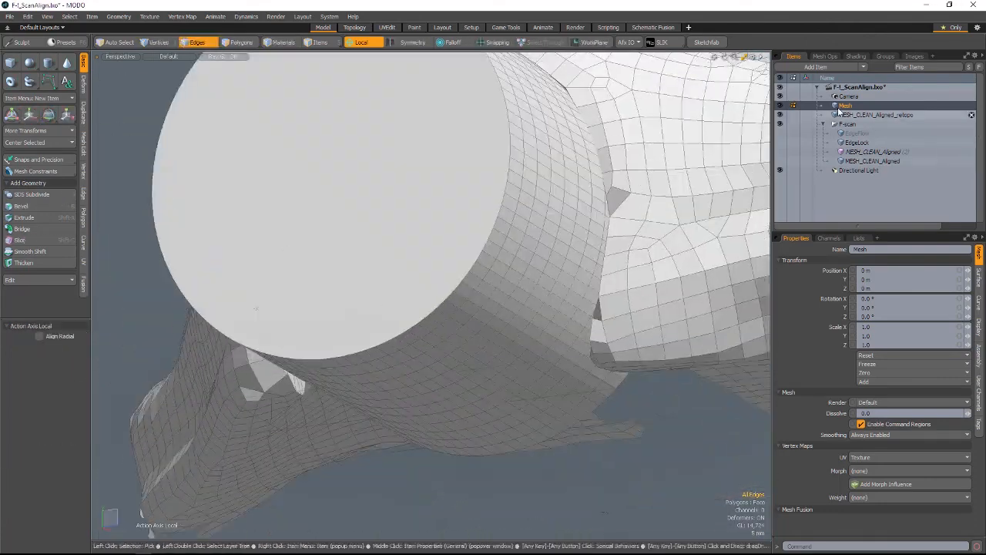
Step: Hide the cylinder and select the polygons lining the front side of the front wheel arch on MESH_CLEAN_Aligned_retopo
left_click(839, 114)
left_click(779, 106)
key("3")
mouse_move(370, 195)
left_mouse_down()
mouse_move(358, 128)
mouse_move(317, 158)
left_mouse_up()
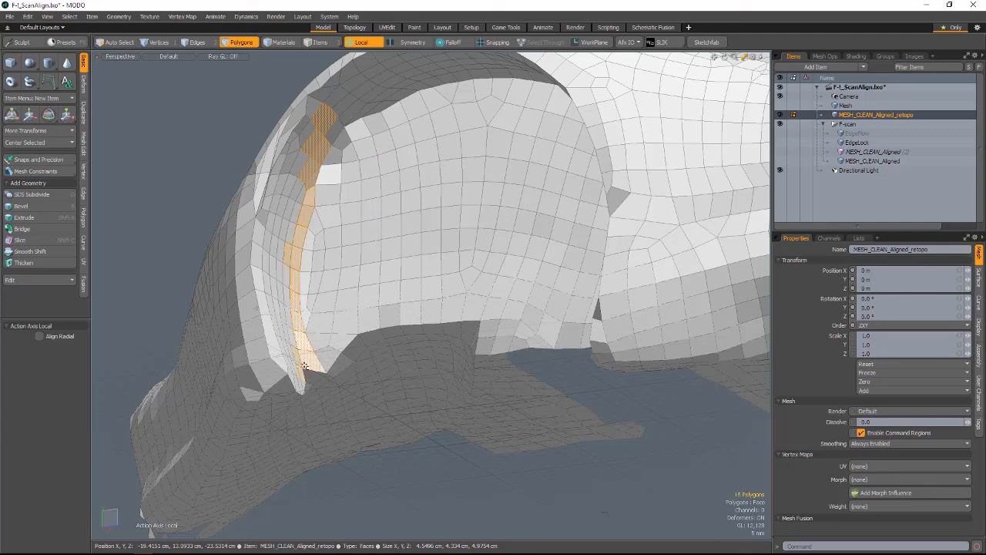
left_click_drag(262, 185, 315, 434, "alt")
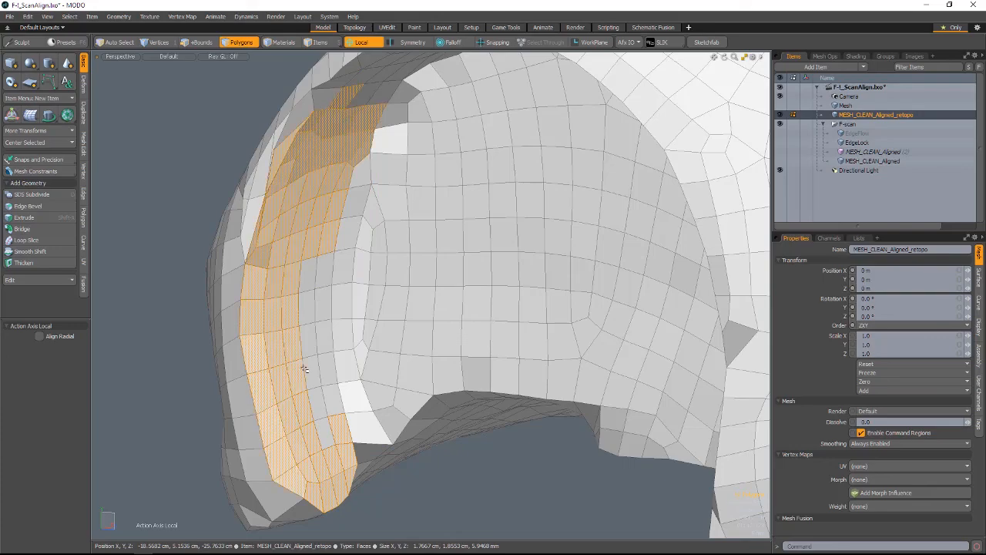
Step: Extend the polygon selection across the top and down the rear side of the front wheel arch lining
left_click_drag(315, 348, 304, 269, "alt")
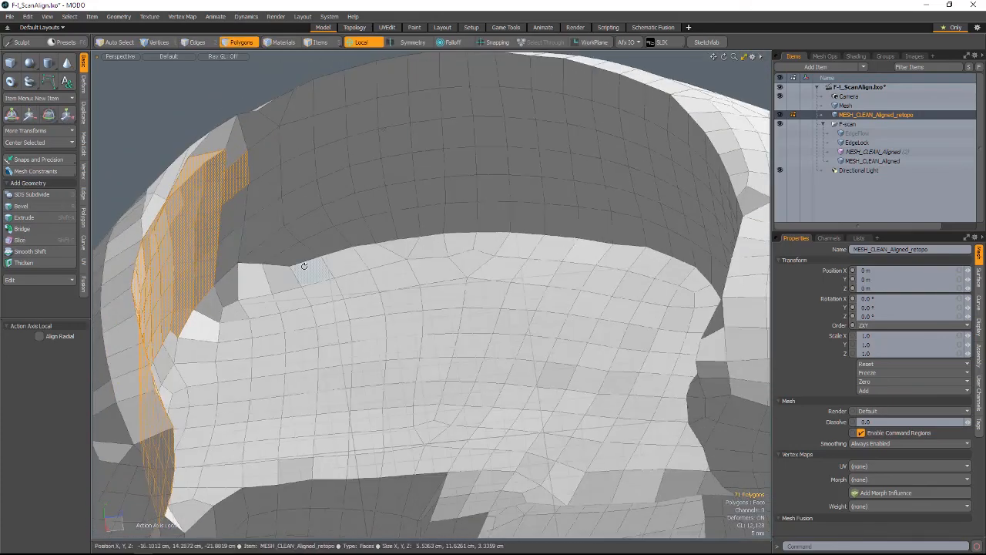
mouse_move(229, 228)
left_mouse_down("shift")
mouse_move(482, 83)
mouse_move(296, 220)
mouse_move(369, 150)
mouse_move(590, 159)
mouse_move(345, 112)
left_mouse_up("shift")
mouse_move(519, 192)
left_mouse_down("alt")
mouse_move(526, 270)
mouse_move(559, 183)
mouse_move(492, 347)
mouse_move(504, 475)
mouse_move(484, 473)
left_mouse_up("alt")
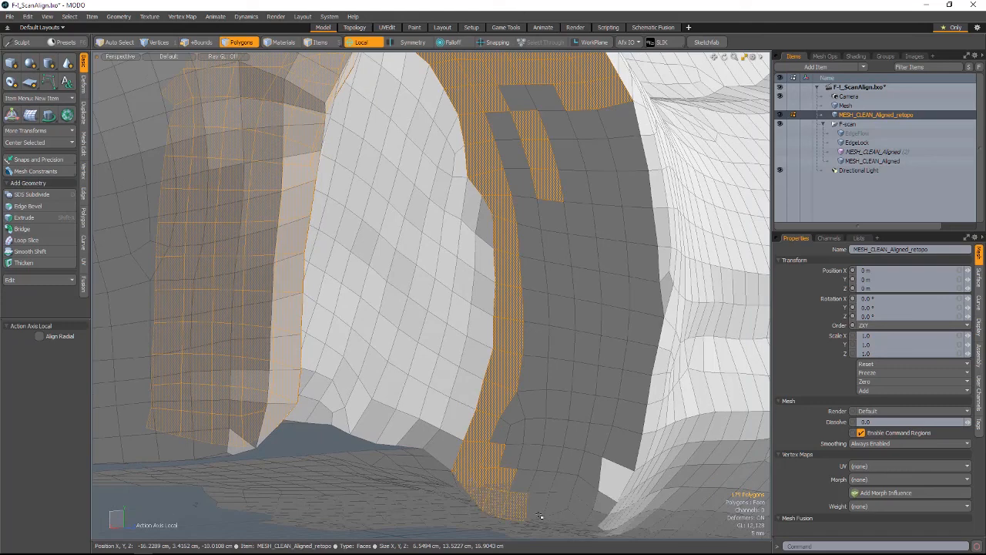
left_click_drag(623, 448, 646, 461, "ctrl")
left_click(615, 523)
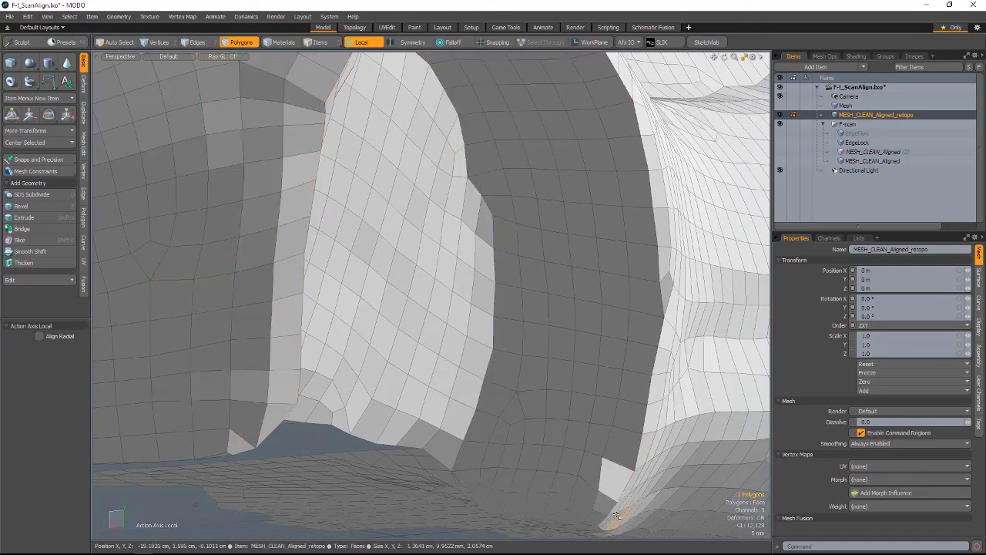
key("ctrl+z")
left_click_drag(578, 449, 648, 346, "shift")
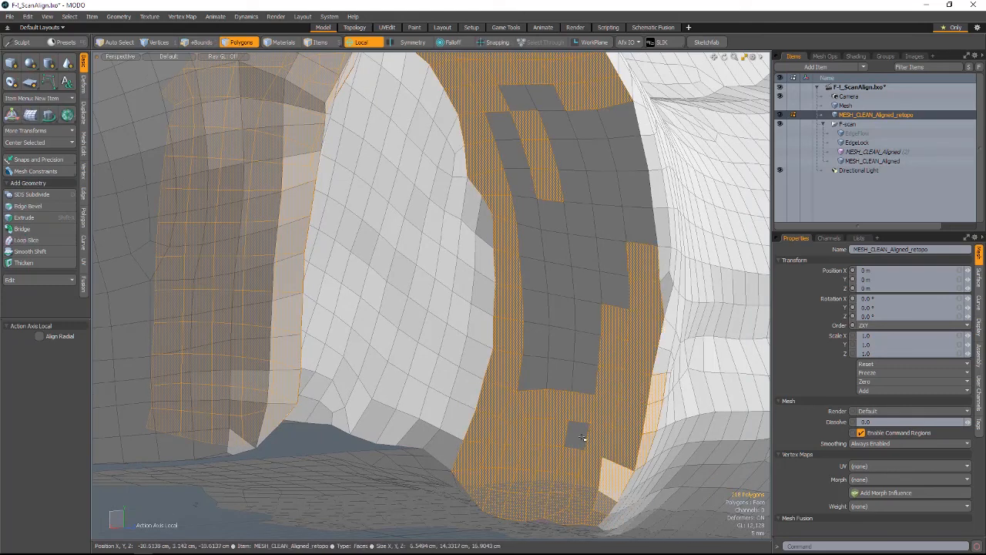
mouse_move(582, 437)
left_mouse_down("shift")
mouse_move(522, 214)
mouse_move(570, 231)
mouse_move(623, 170)
mouse_move(670, 398)
mouse_move(645, 448)
left_mouse_up("shift")
scroll(616, 385, "down", 5)
left_click_drag(616, 385, 516, 369, "alt")
Step: Show the cylinder again and compare it with the selected wheel arch lining polygons
left_click(780, 105)
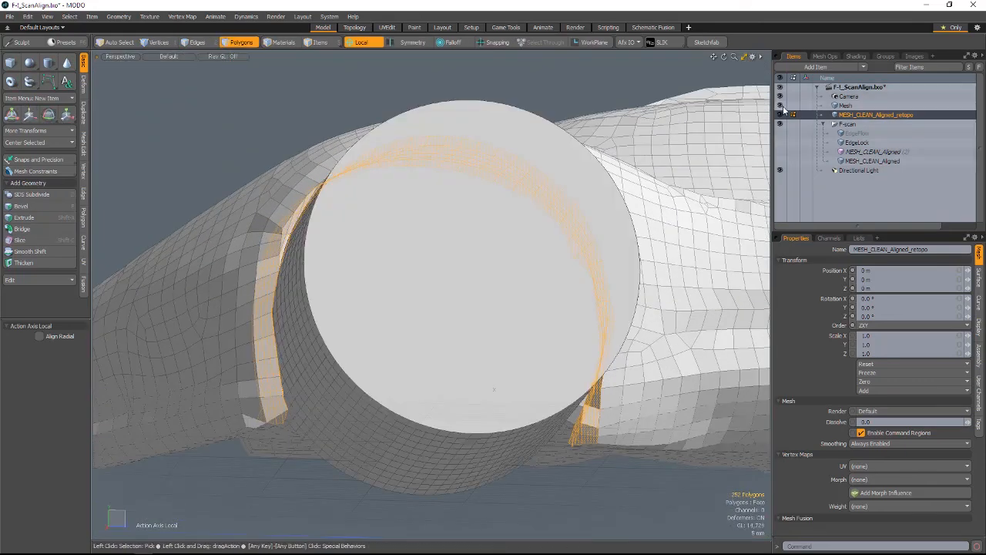
left_click_drag(539, 246, 431, 298, "alt")
key("r")
key("space")
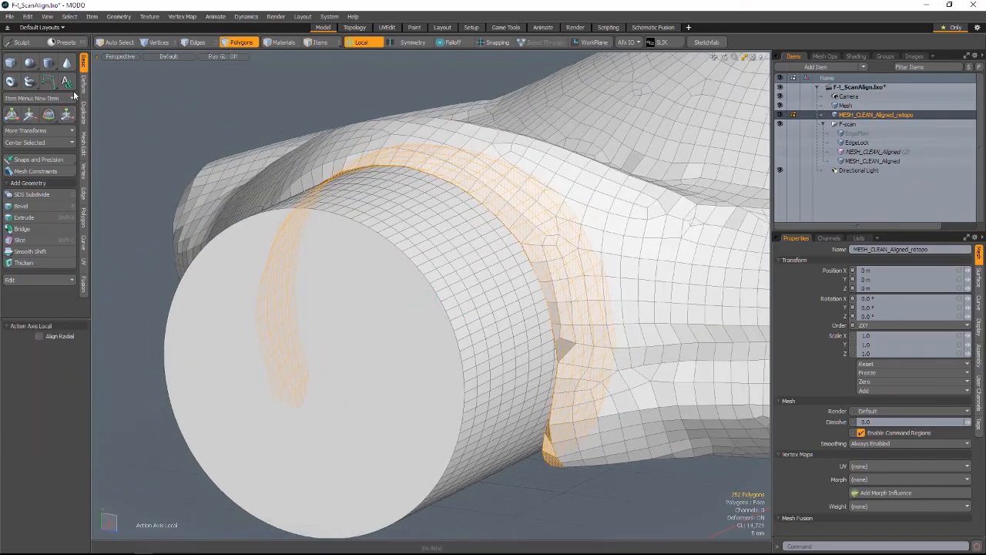
Step: Try to push the selected arch lining polygons by -1 cm along the selection normals
left_click(83, 86)
left_click(38, 220)
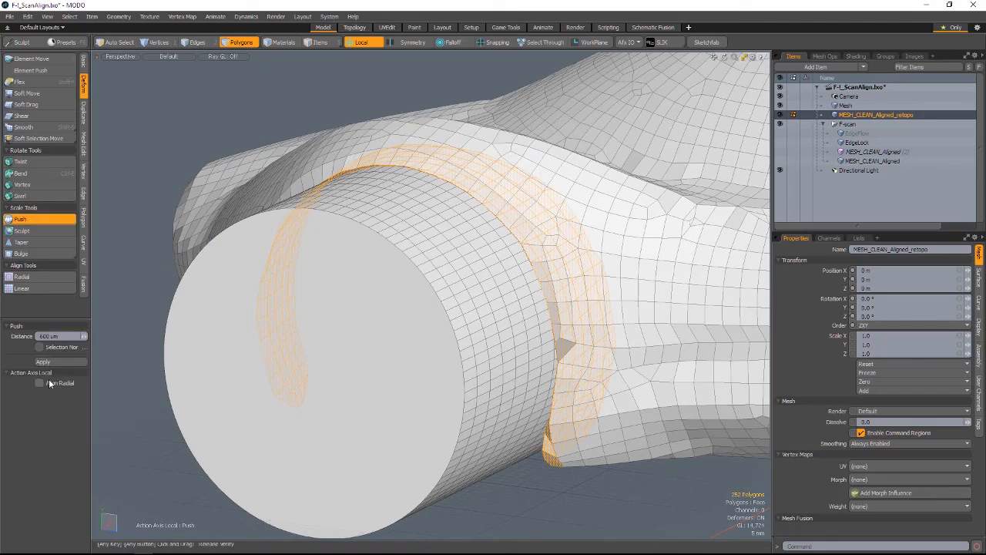
left_click(40, 348)
left_click(371, 282)
left_click_drag(401, 309, 462, 331)
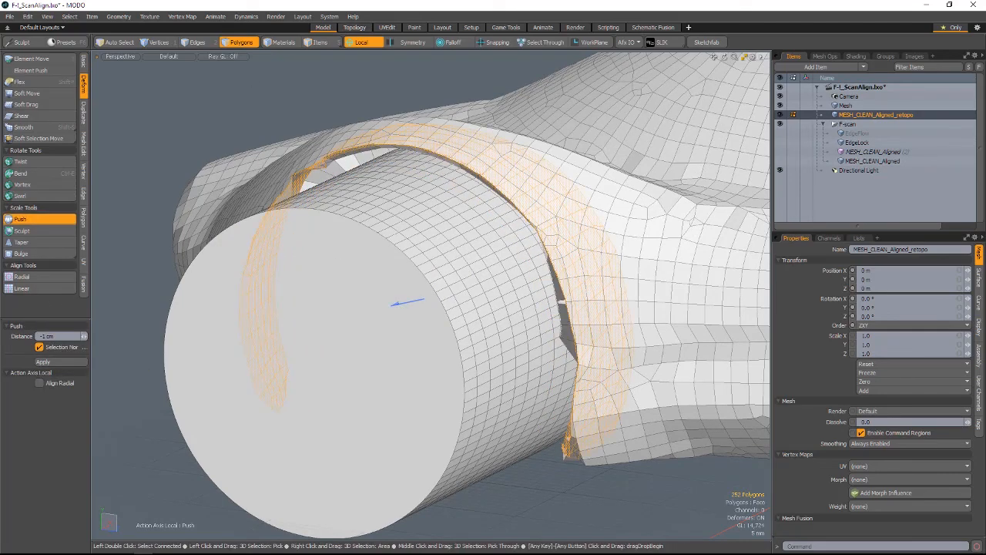
Step: Try to push the arch lining onto the cylinder using Constrain to Background with the geometry constraint set to Vector
left_click_drag(348, 411, 478, 408, "alt")
key("space")
left_click(83, 63)
left_click(37, 171)
left_click(145, 187)
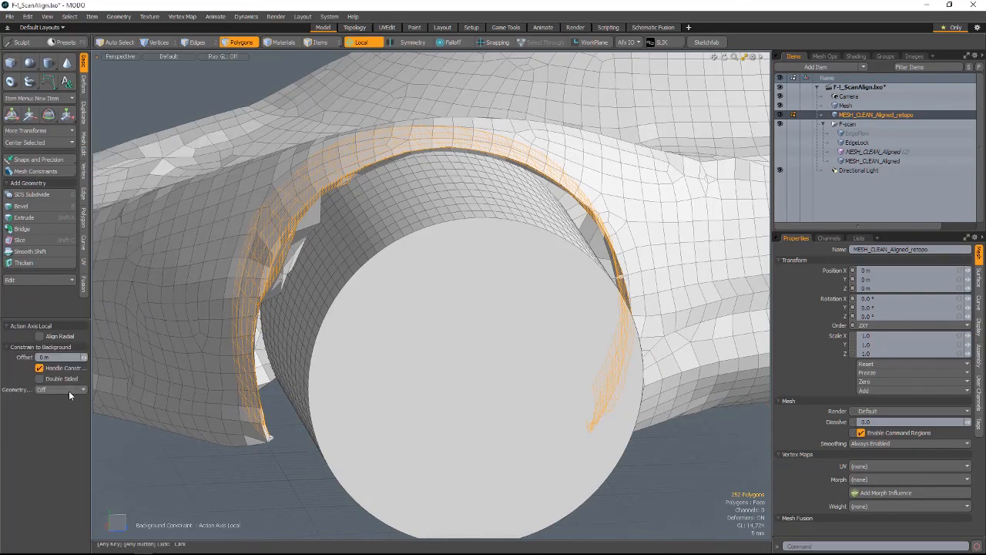
left_click(83, 85)
left_click(39, 219)
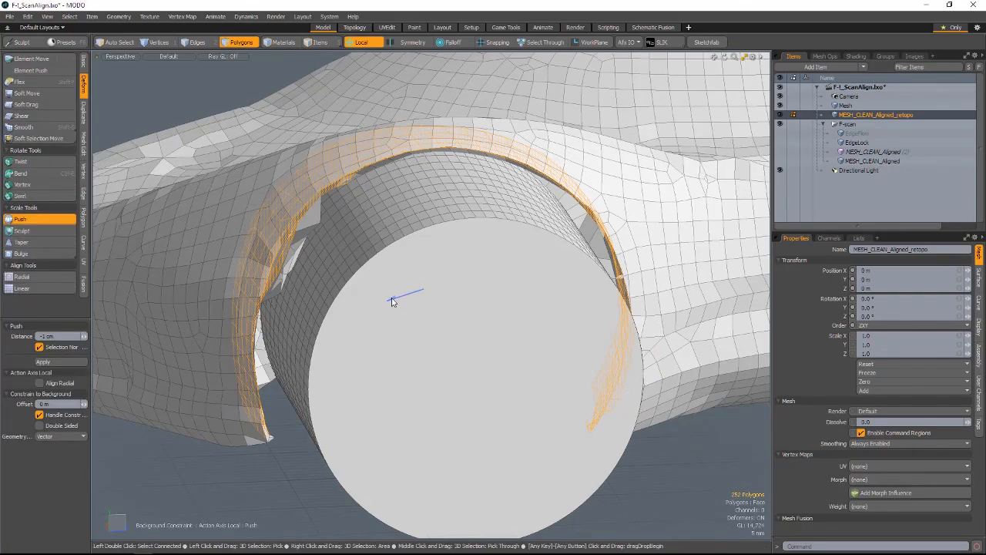
left_click_drag(392, 301, 375, 321)
key("space")
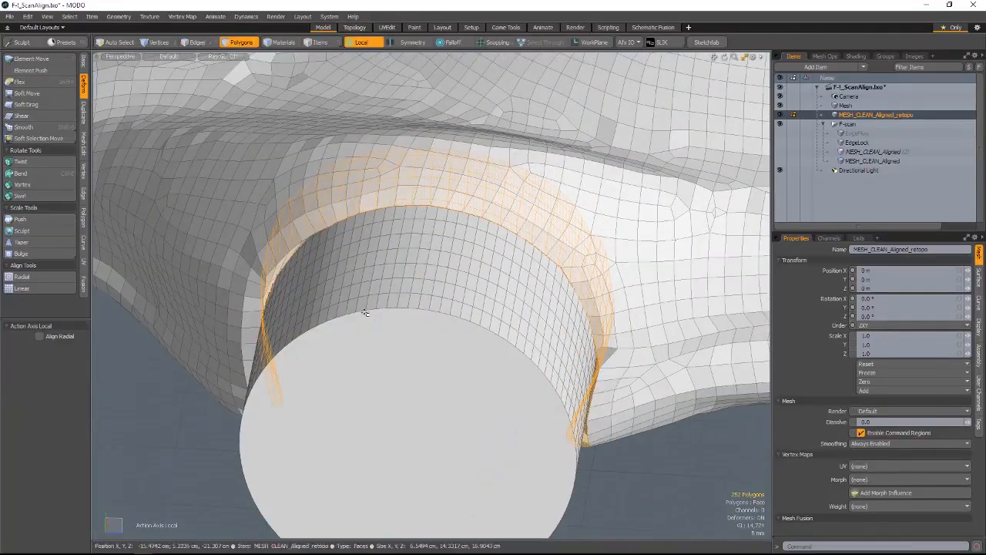
Step: Scale the selected arch lining polygons outward so they clear the cylinder
key("r")
left_click_drag(478, 271, 505, 242)
key("space")
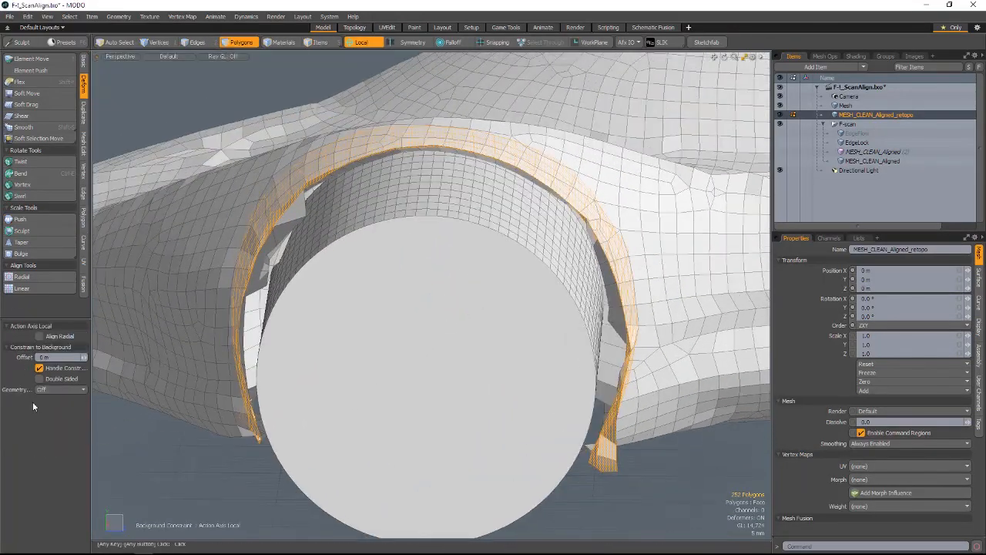
Step: Turn on the geometry constraint for Constrain to Background and scale the arch lining polygons onto the cylinder
left_click(60, 390)
left_click(59, 403)
key("r")
left_click_drag(450, 403, 495, 337, "alt")
key("space")
key("Escape")
Step: Hide the cylinder, clear the polygon selection and inspect the reshaped front wheel arch
left_click(779, 106)
key("Escape")
left_click_drag(574, 455, 424, 303, "alt")
scroll(462, 339, "up", 4)
left_click_drag(345, 389, 370, 416, "alt")
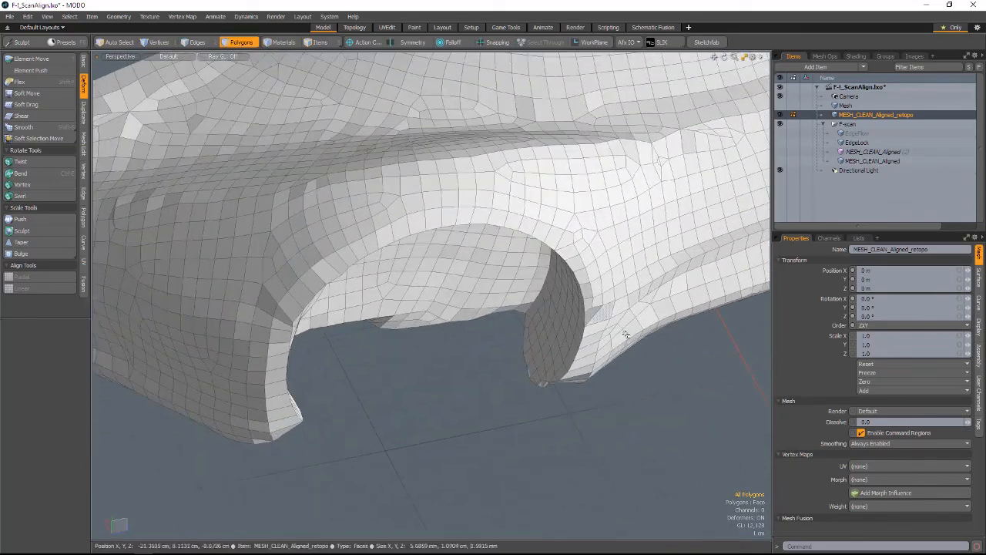
left_click_drag(626, 334, 484, 432, "alt")
key("KP_Divide")
left_click(83, 65)
left_click(48, 82)
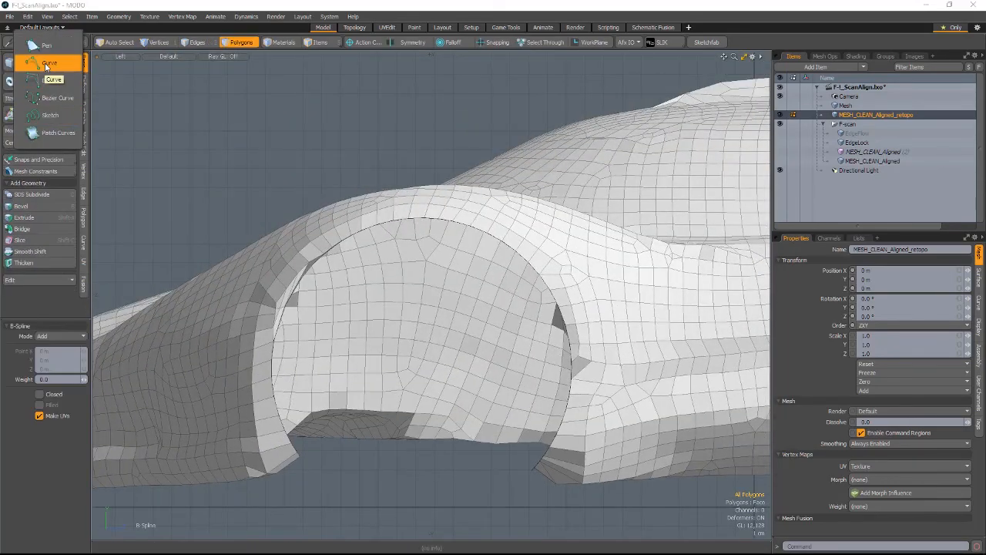
left_click(46, 67)
left_click(266, 471)
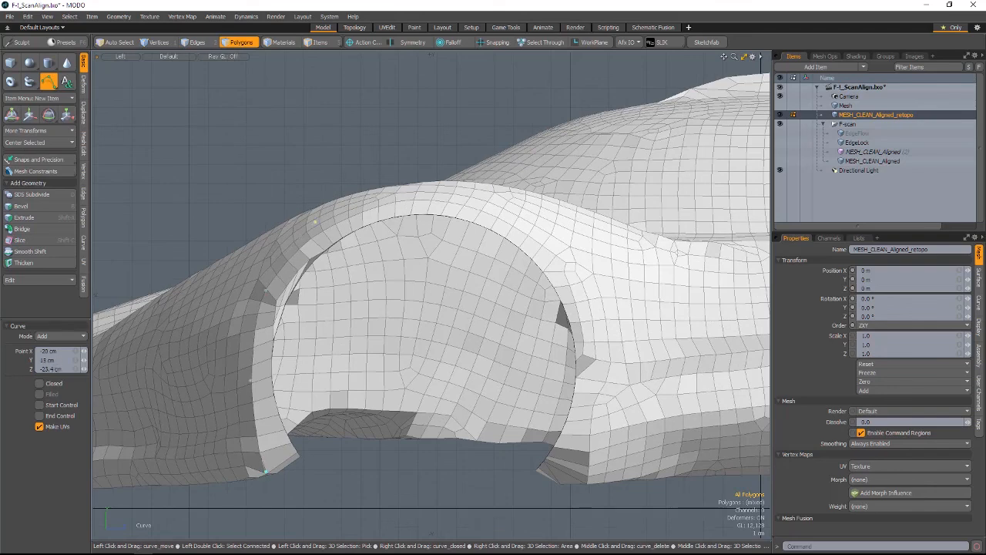
key("ctrl+z")
key("ctrl+z")
key("ctrl+z")
scroll(524, 330, "up", 1)
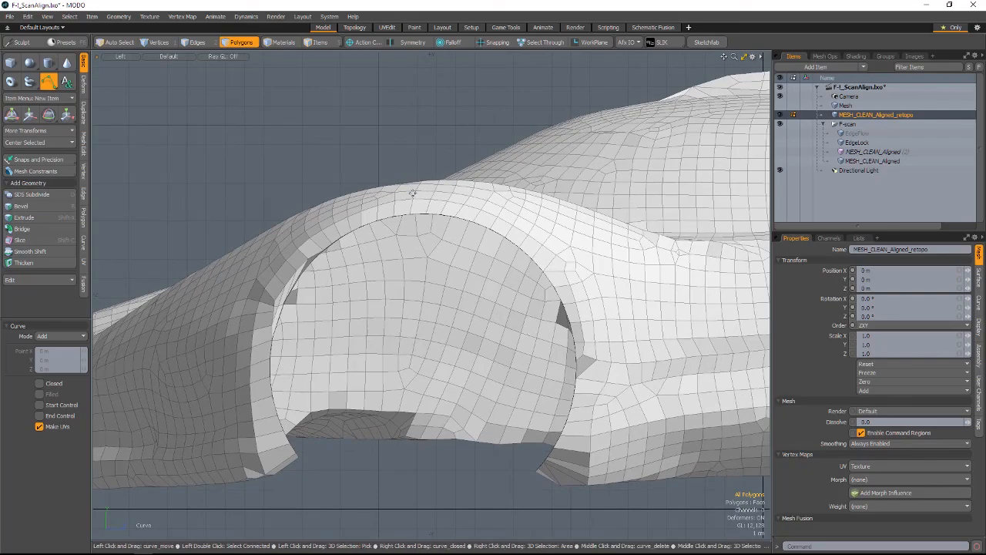
key("q")
Step: Select the band of rim polygons running around the front wheel arch between body side and lining, and delete it
scroll(306, 319, "up", 4)
left_click_drag(305, 319, 399, 351, "alt+shift")
scroll(399, 350, "down", 5)
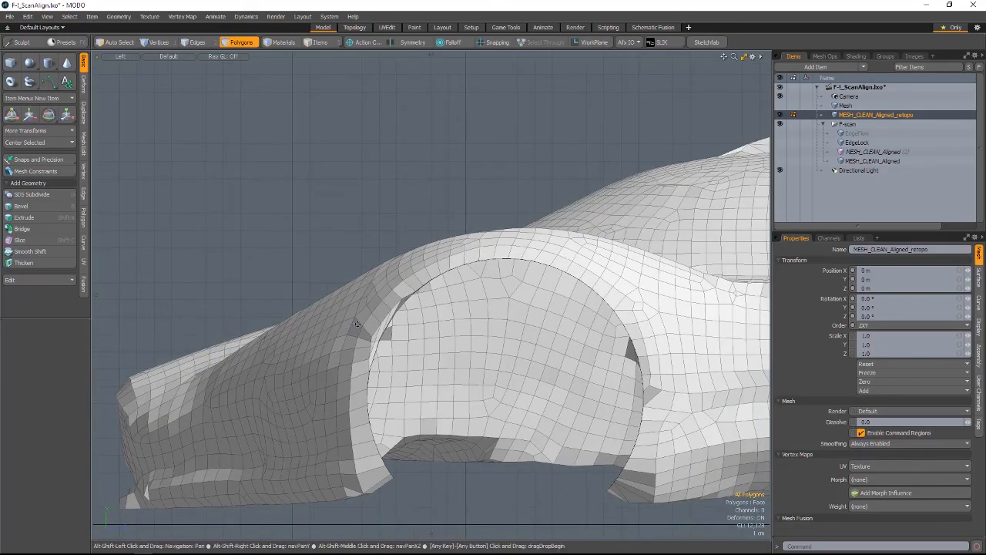
key("ctrl+space")
left_click(447, 377)
scroll(447, 376, "up", 4)
left_click_drag(446, 377, 352, 506, "alt")
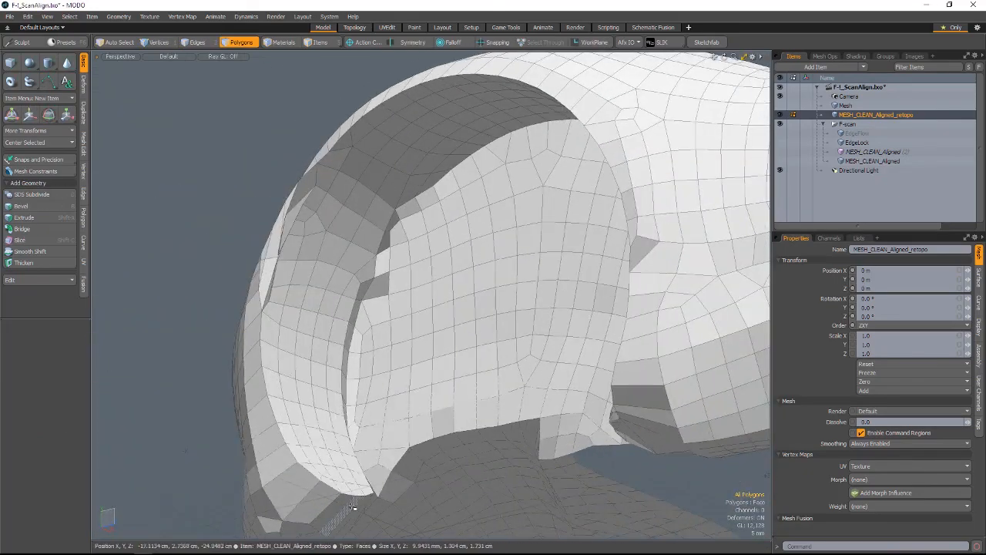
left_click_drag(262, 432, 305, 476, "alt")
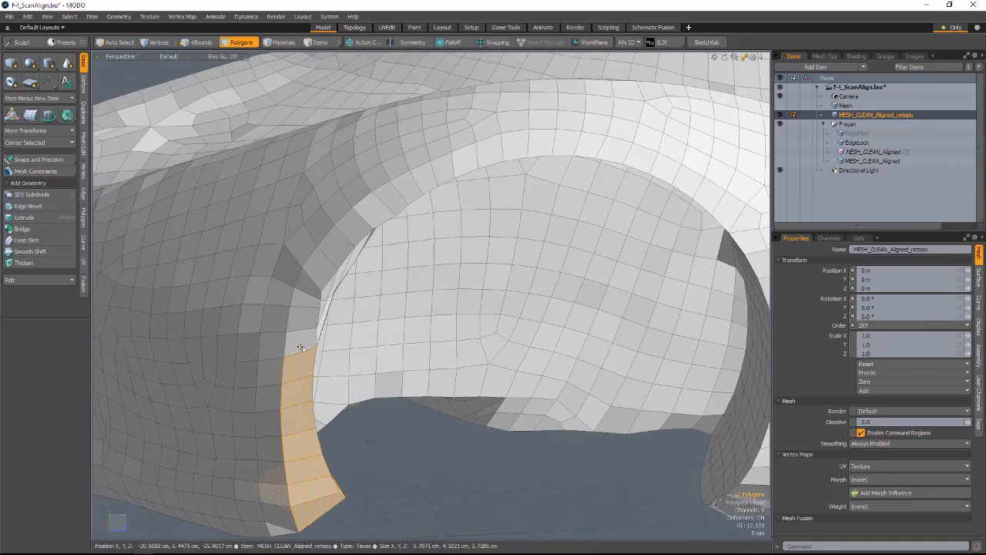
left_click_drag(444, 170, 681, 194)
left_click_drag(597, 171, 633, 254, "shift")
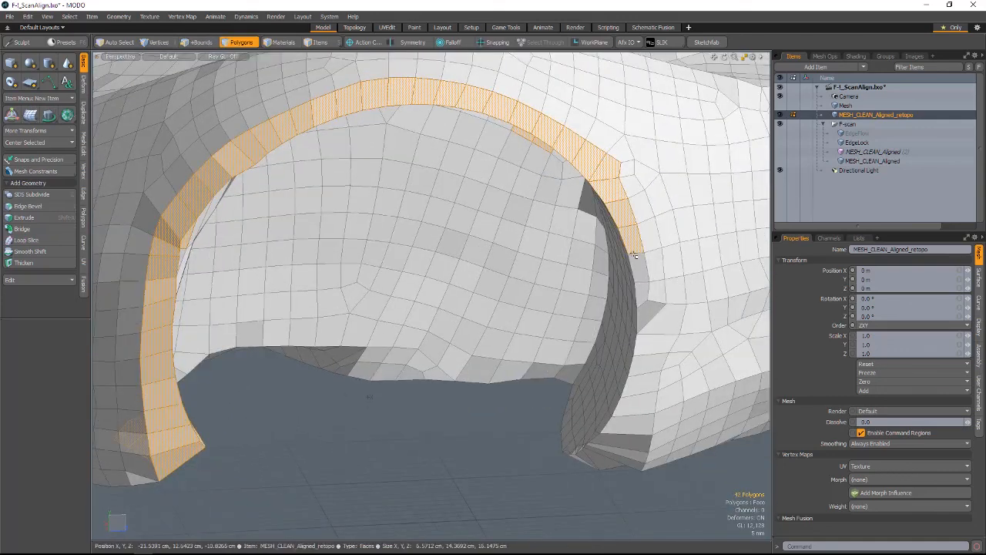
mouse_move(648, 341)
left_mouse_down("alt")
mouse_move(560, 341)
mouse_move(570, 348)
left_mouse_up("alt")
left_click_drag(603, 431, 550, 515, "shift")
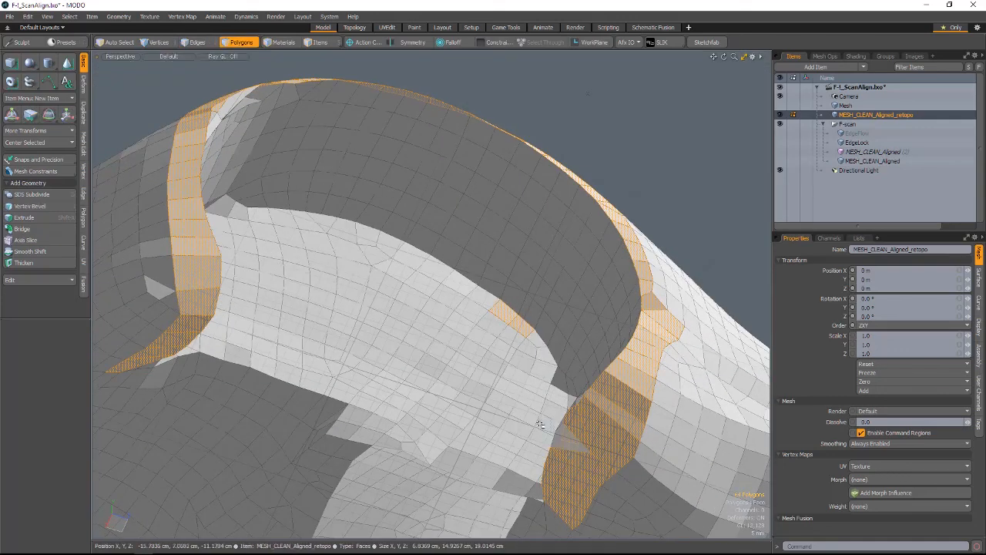
mouse_move(540, 418)
left_mouse_down("alt")
mouse_move(456, 409)
mouse_move(595, 339)
left_mouse_up("alt")
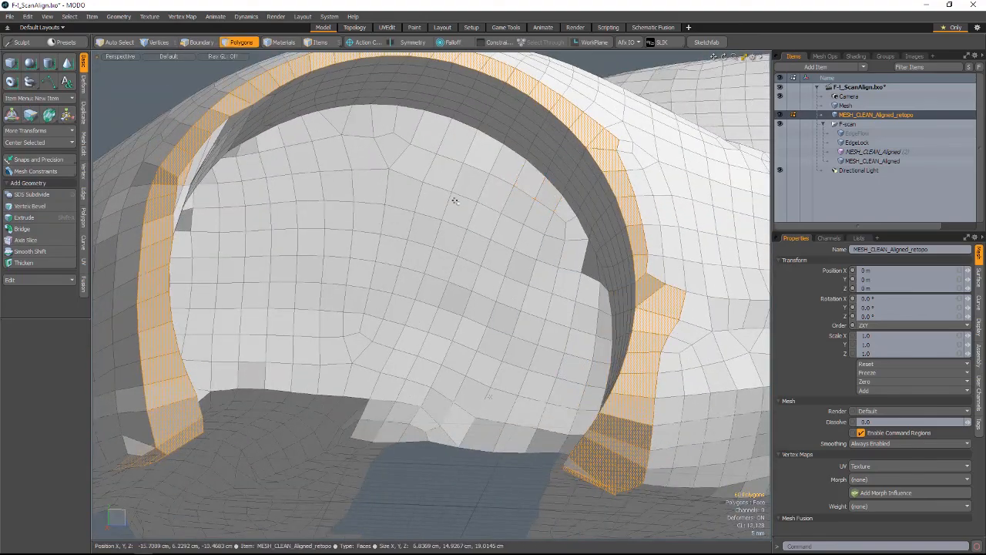
left_click_drag(455, 201, 310, 249, "alt")
key("Delete")
Step: Delete the stray sliver polygons left along the outer edge of the front wheel arch lining
scroll(182, 284, "up", 5)
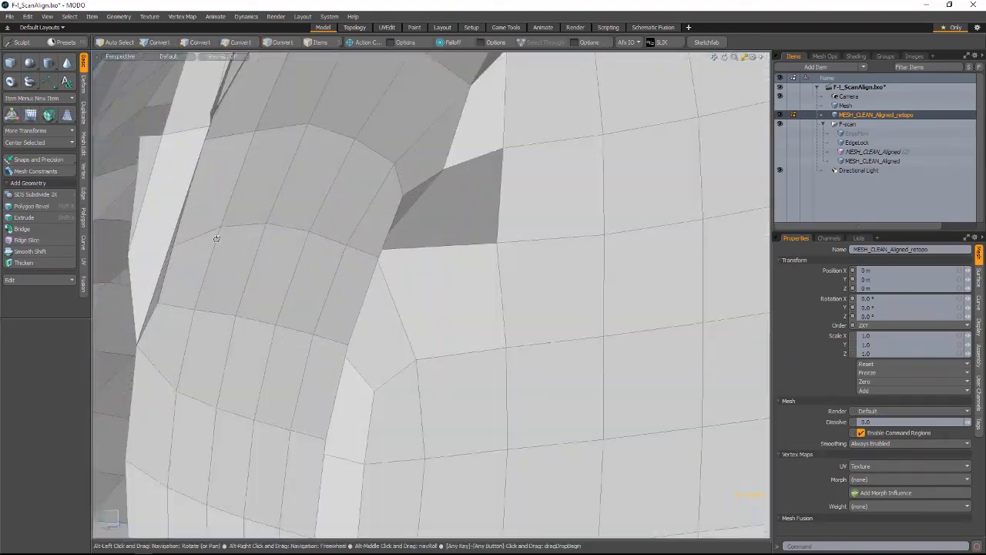
mouse_move(217, 238)
left_mouse_down("alt")
mouse_move(277, 284)
mouse_move(323, 362)
left_mouse_up("alt")
left_click_drag(328, 393, 376, 111)
mouse_move(380, 359)
left_mouse_down("alt")
mouse_move(457, 387)
mouse_move(562, 396)
mouse_move(390, 222)
left_mouse_up("alt")
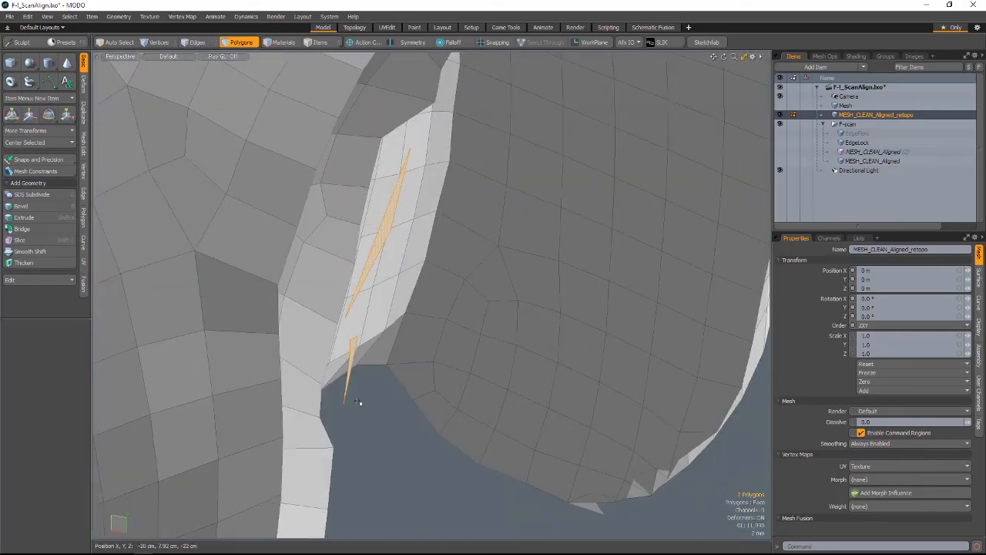
key("Delete")
Step: Check the open borders of the front wheel arch and delete the leftover polygons at the lining's lower rear corner
left_click_drag(358, 401, 184, 301, "alt")
key("space")
key("space")
double_click(405, 362)
left_click_drag(517, 332, 258, 488, "alt+shift")
key("space")
key("space")
left_click_drag(462, 385, 585, 475, "alt")
key("space")
key("space")
scroll(556, 475, "up", 5)
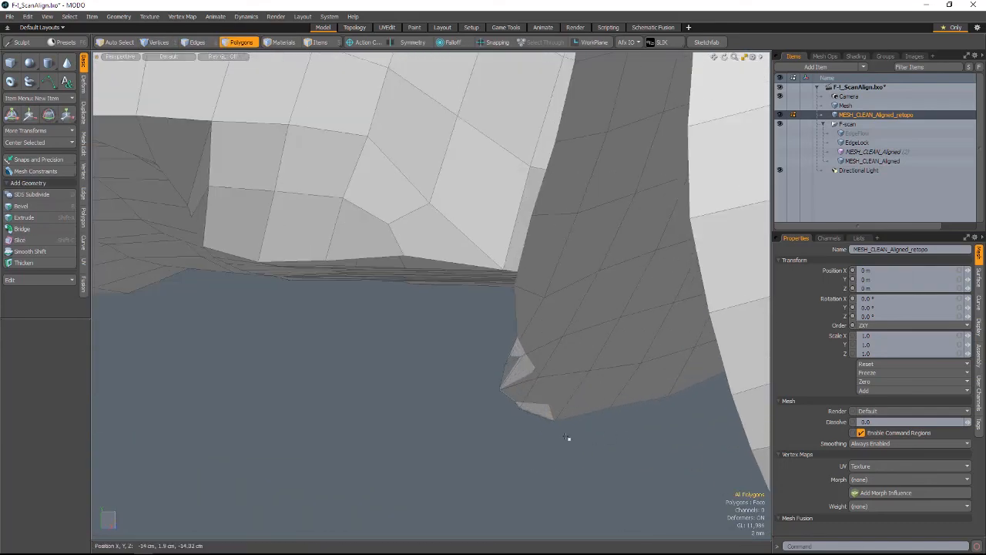
left_click_drag(546, 411, 516, 346)
key("Delete")
Step: Bridge the open edges of the arch lining and the body side to rebuild the front wheel arch rim
scroll(495, 408, "down", 4)
left_click_drag(438, 365, 620, 312, "alt")
key("space")
key("space")
double_click(747, 327)
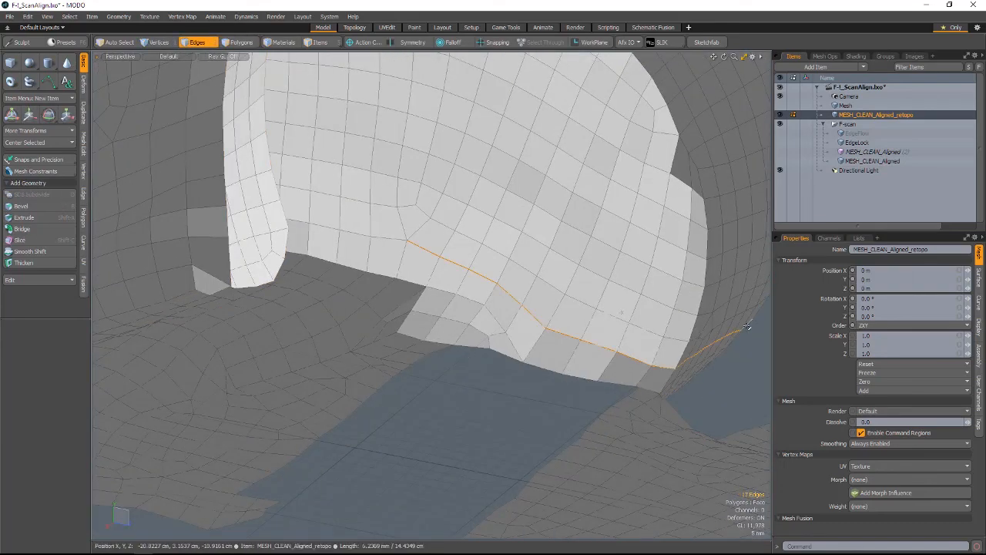
double_click(748, 326)
left_click_drag(650, 465, 555, 493, "alt")
scroll(299, 203, "down", 8)
left_click_drag(299, 203, 528, 420, "alt")
left_click(84, 113)
left_click(63, 98)
scroll(392, 260, "up", 3)
key("space")
left_click(582, 446)
key("ctrl+z")
key("3")
left_click(593, 467)
Step: Examine the rebuilt front wheel arch rim and the overall car mesh from several angles
left_click_drag(592, 467, 360, 372, "alt")
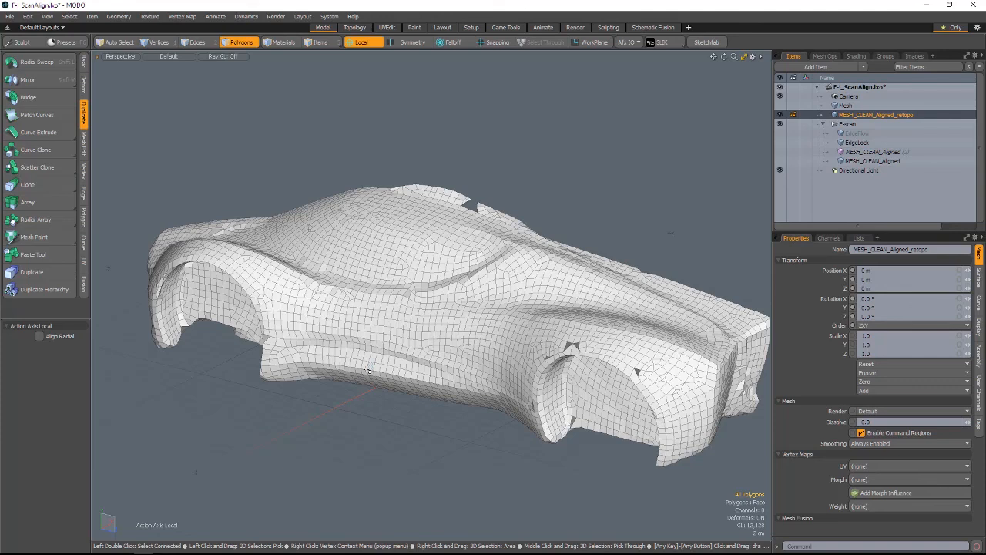
left_click_drag(367, 370, 463, 305, "alt")
scroll(385, 265, "up", 5)
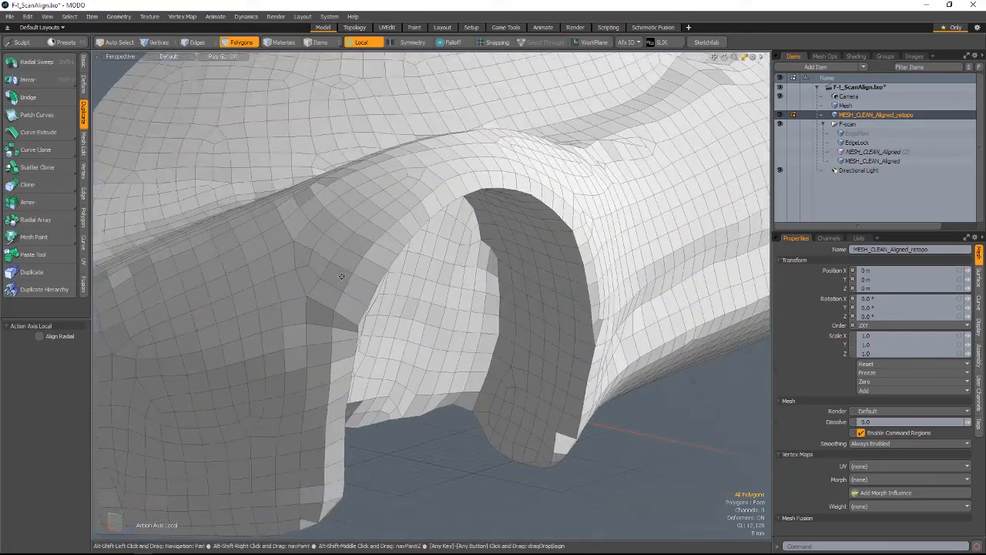
left_click_drag(493, 266, 539, 261, "alt")
scroll(612, 236, "down", 5)
left_click_drag(612, 235, 578, 345, "alt")
scroll(440, 295, "up", 5)
scroll(298, 336, "down", 5)
Step: Convert the retopologized car mesh to Catmull-Clark subdivision polygons
key("shift+Tab")
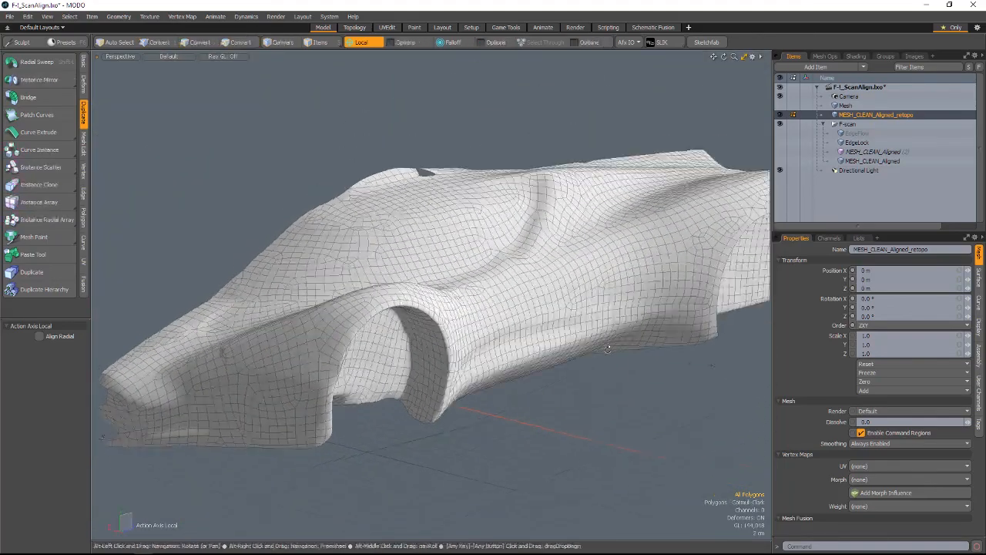
scroll(580, 345, "down", 3)
scroll(580, 345, "up", 2)
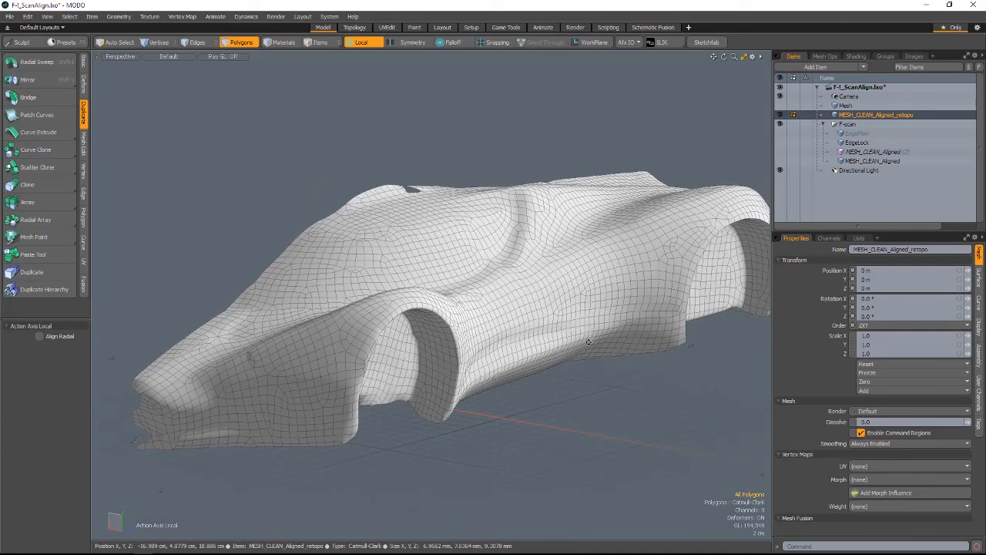
key("alt+Tab")
left_click(429, 264)
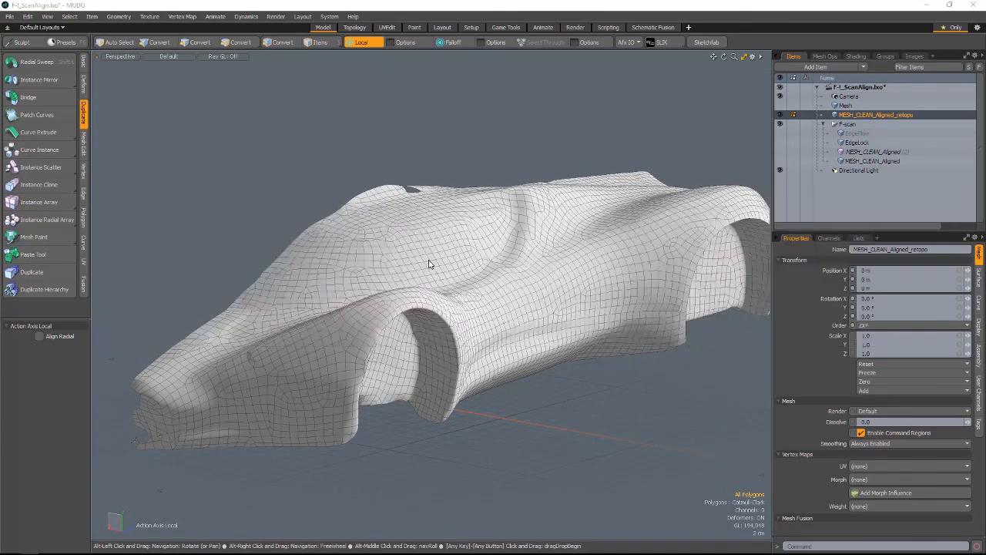
key("alt+Tab")
key("alt+Tab")
left_click(488, 250)
left_click(962, 517)
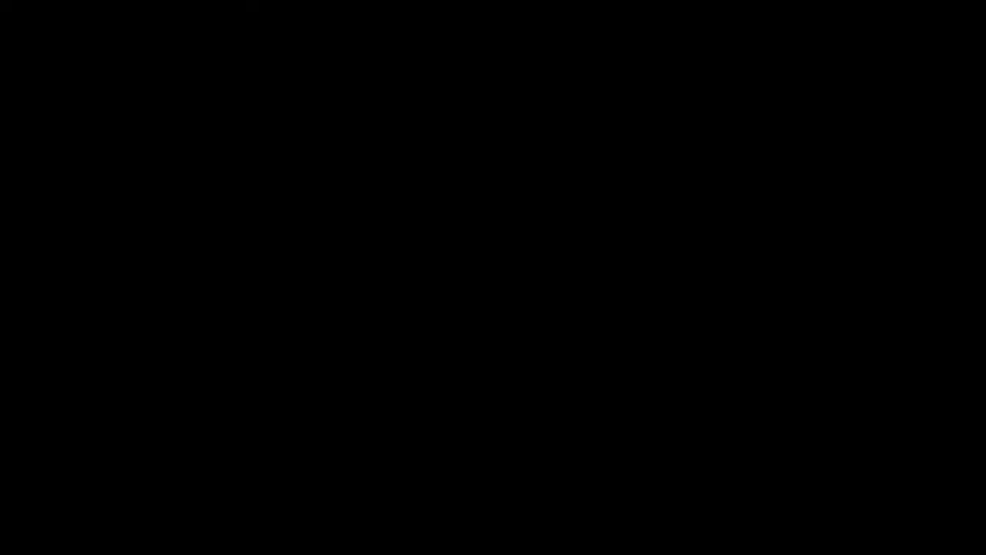